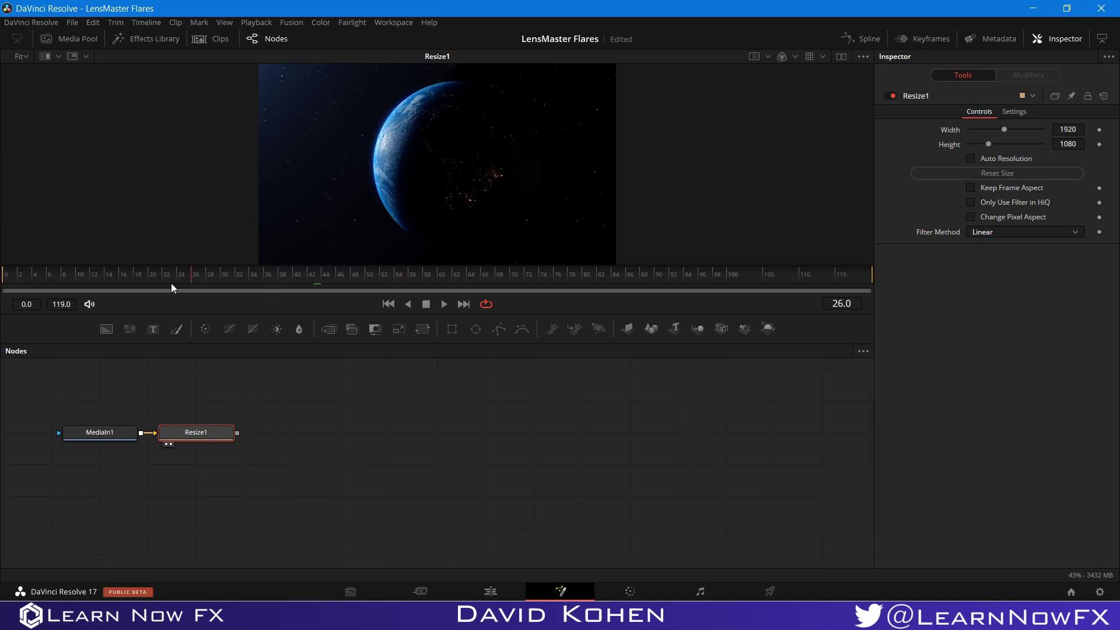
- At frame 40, view the Earth clip in MediaIn1, then as Resize1's 1920x1080 output
drag(127, 283, 190, 284)
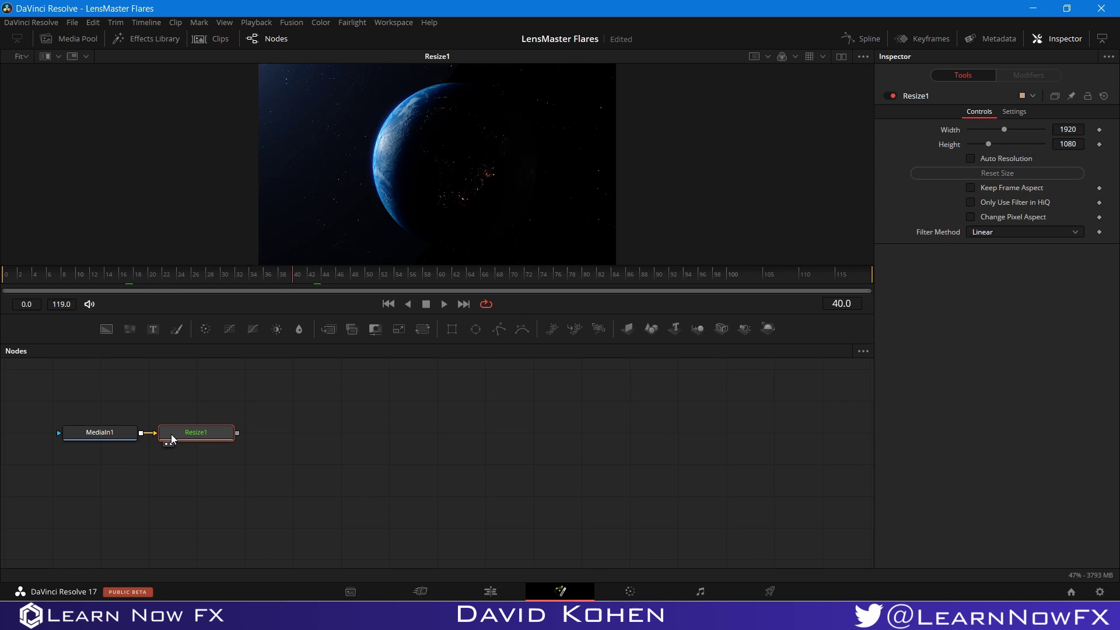
click(72, 444)
click(117, 431)
scroll(452, 88, down, 2)
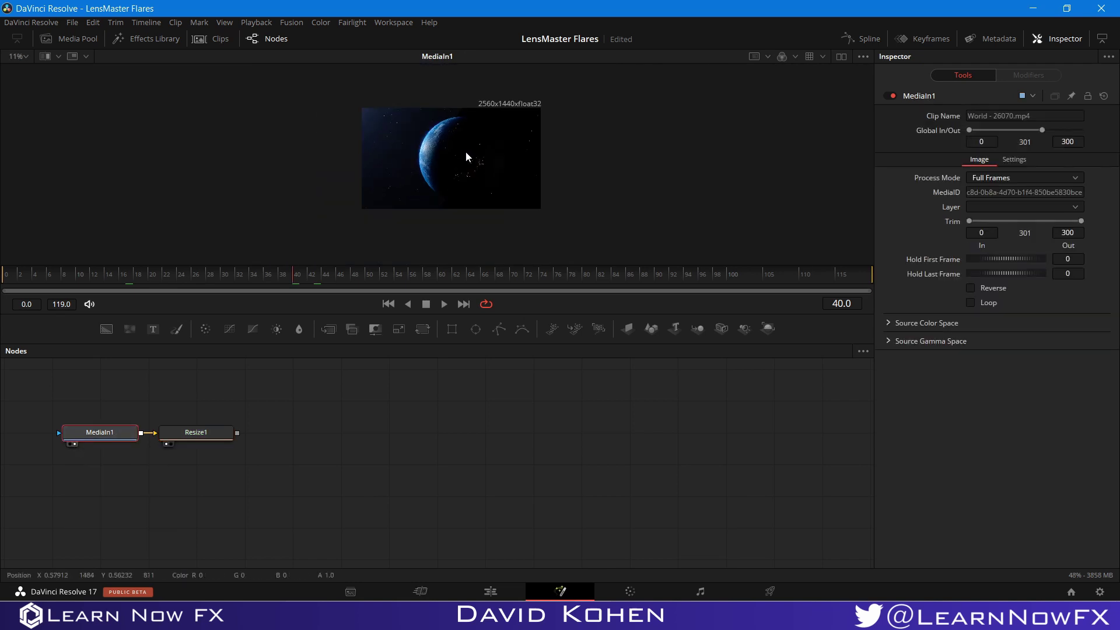
click(169, 444)
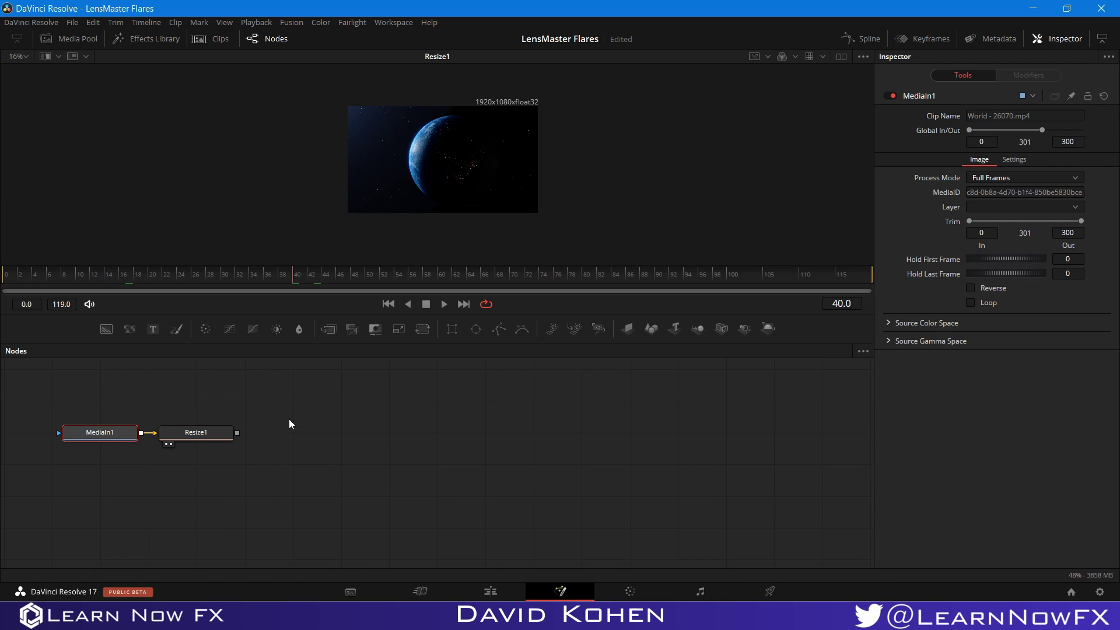
click(204, 434)
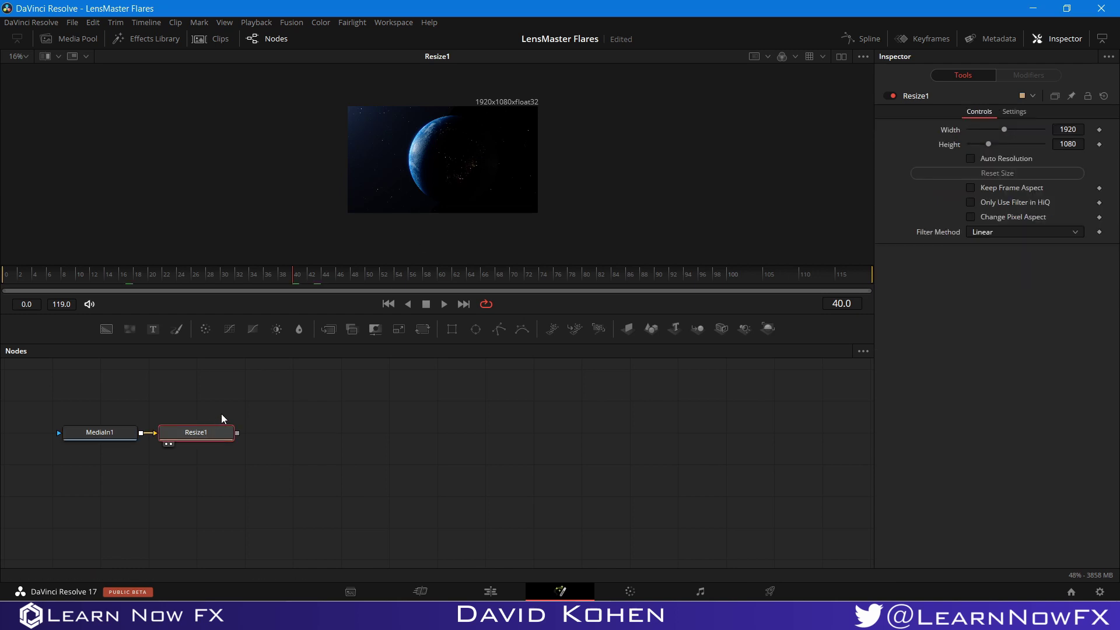
- Add a LensMasterFlares node after Resize1 via the 'lm' tool search and view it
key(shift+space)
text(lm)
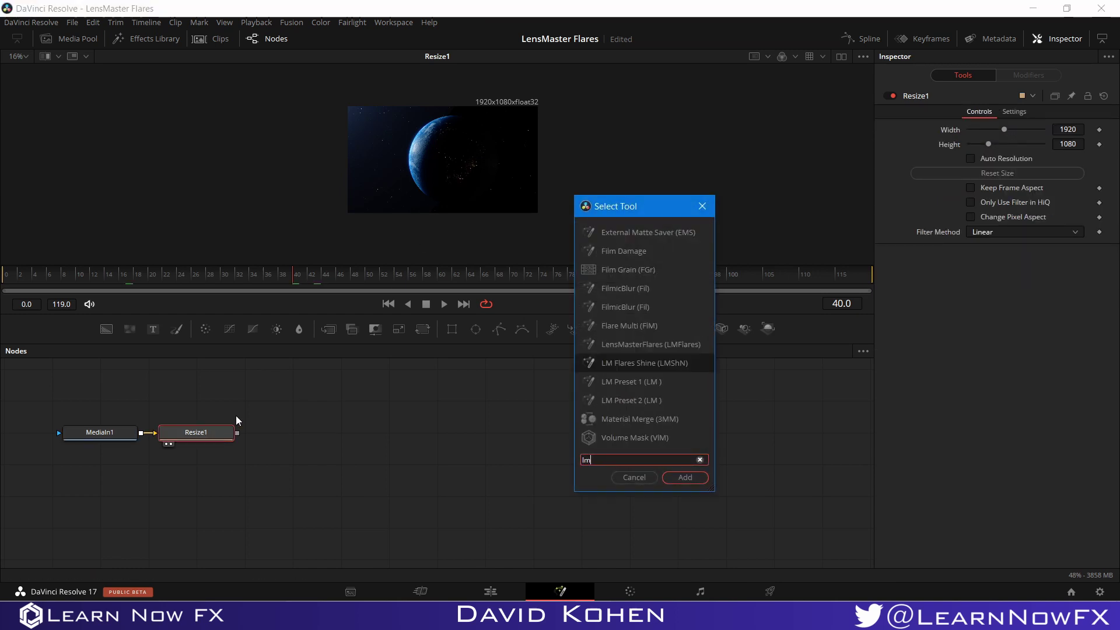
click(670, 341)
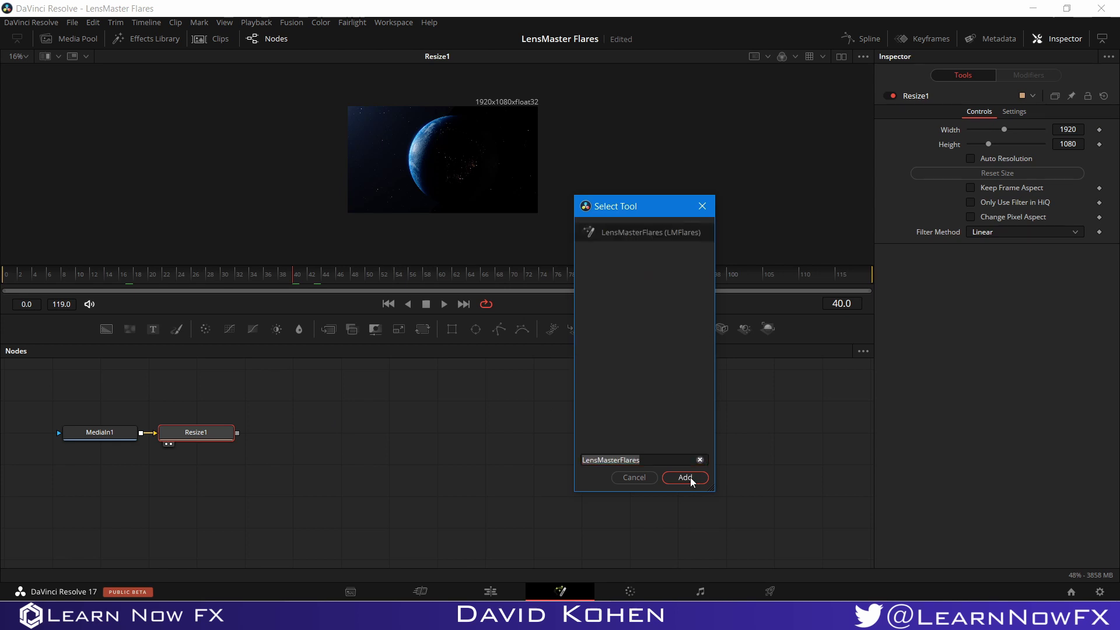
click(690, 477)
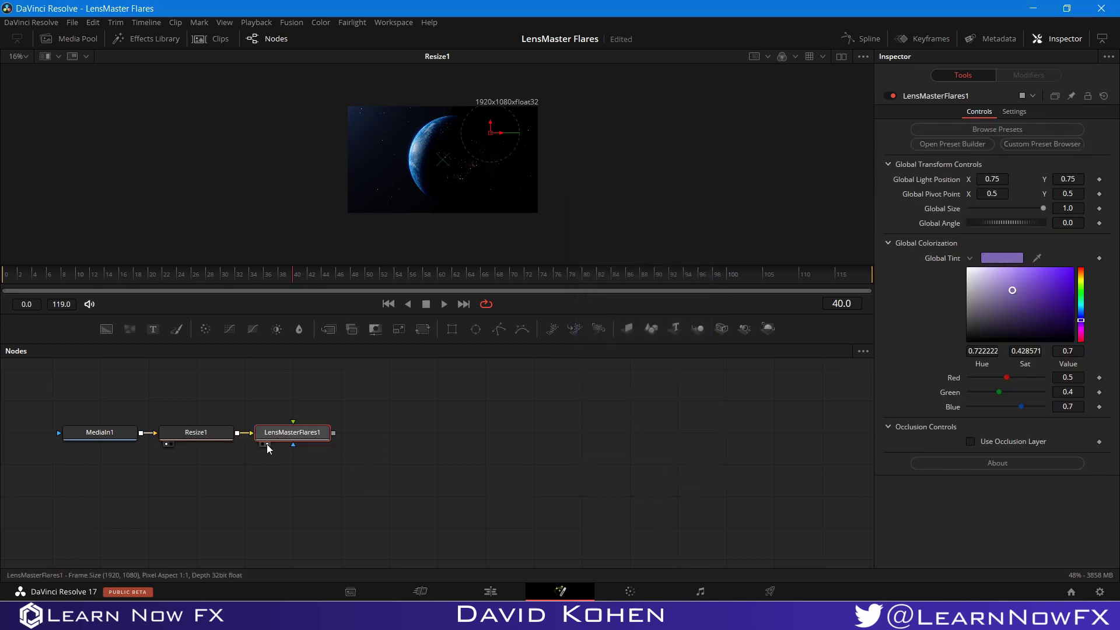
click(267, 443)
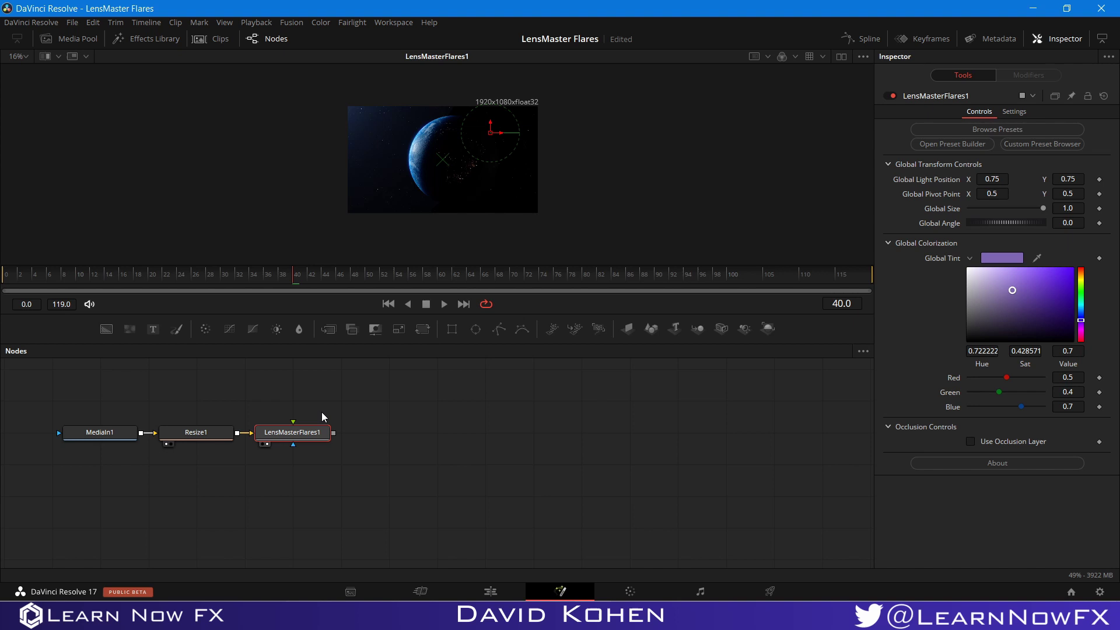
- Move the flare light to the planet's left edge (0.319892, 0.512295)
scroll(452, 162, up, 2)
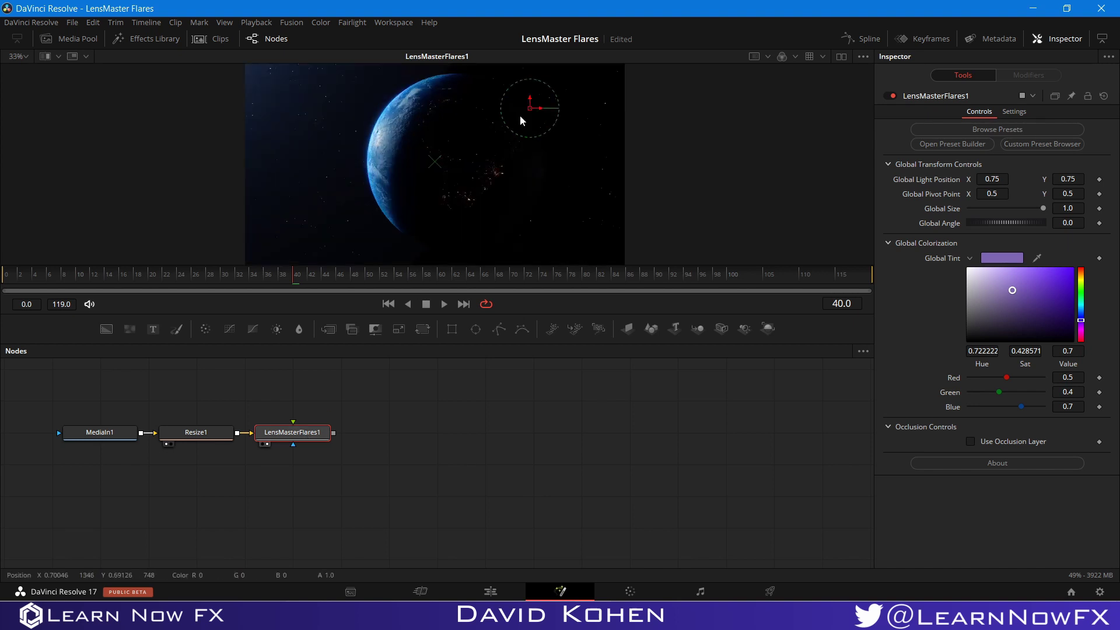
drag(529, 107, 506, 112)
drag(374, 155, 366, 158)
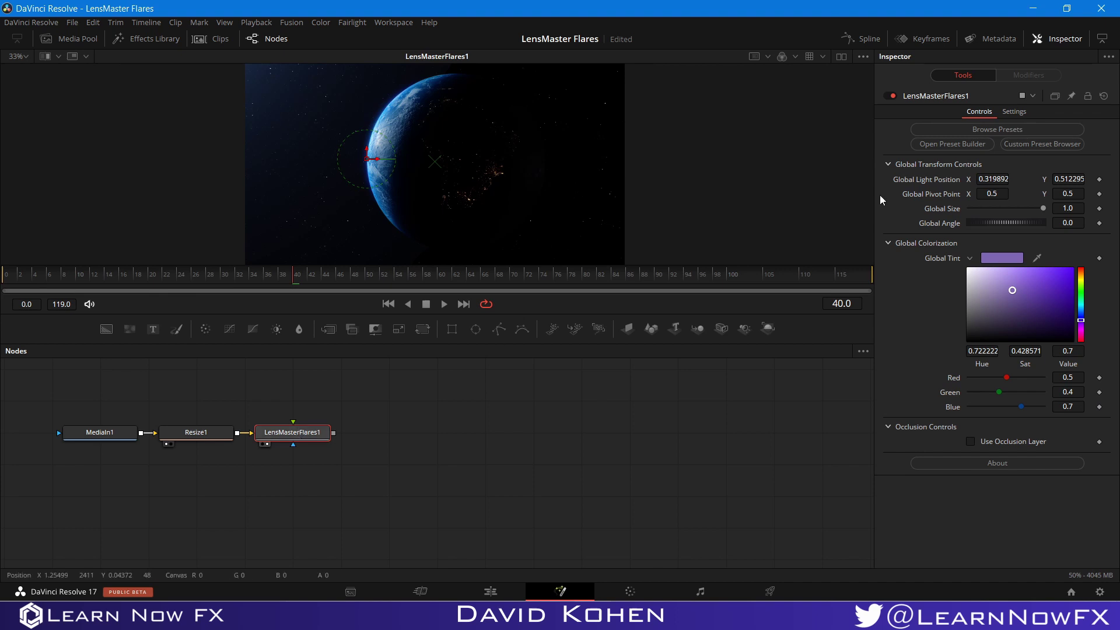
- Add the Surveillance flare from the SciFi tab of the preset Content Browser
click(1013, 131)
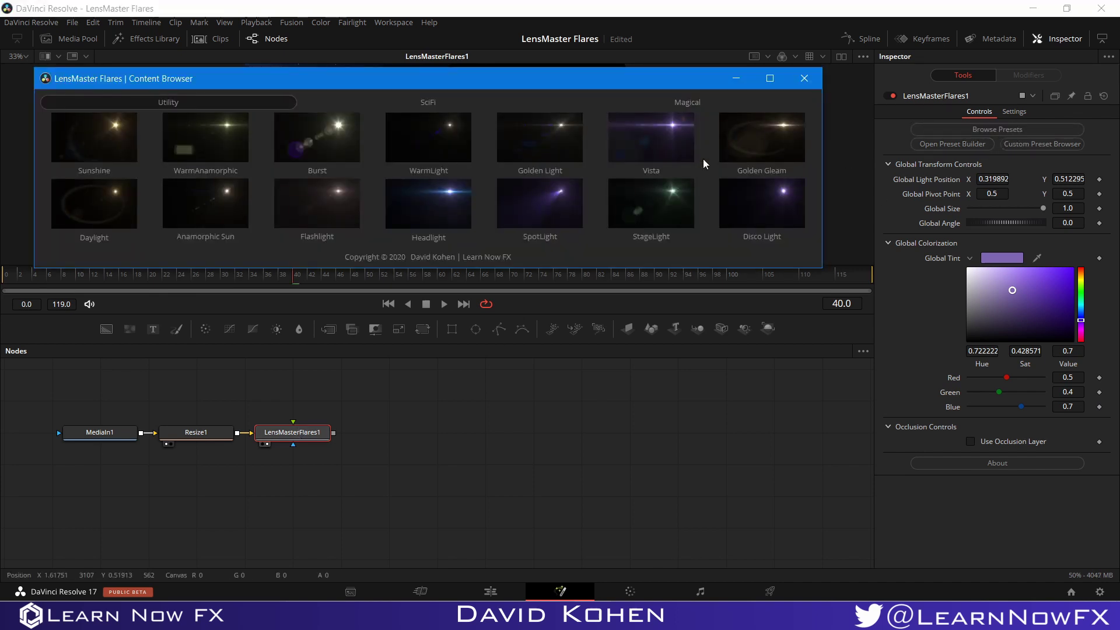
drag(545, 82, 612, 109)
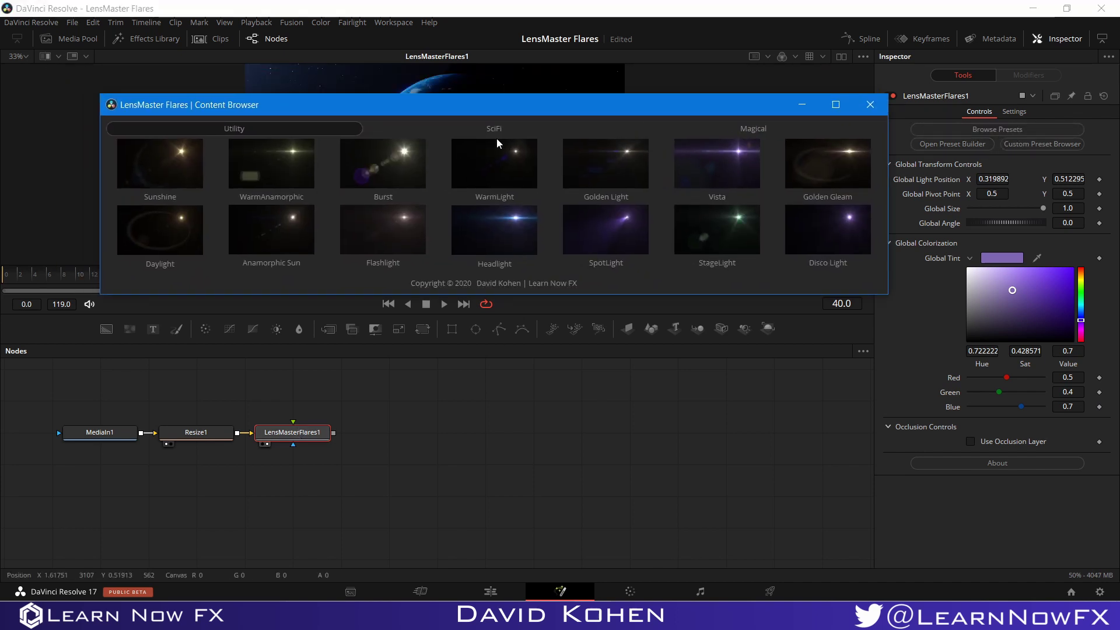
click(485, 127)
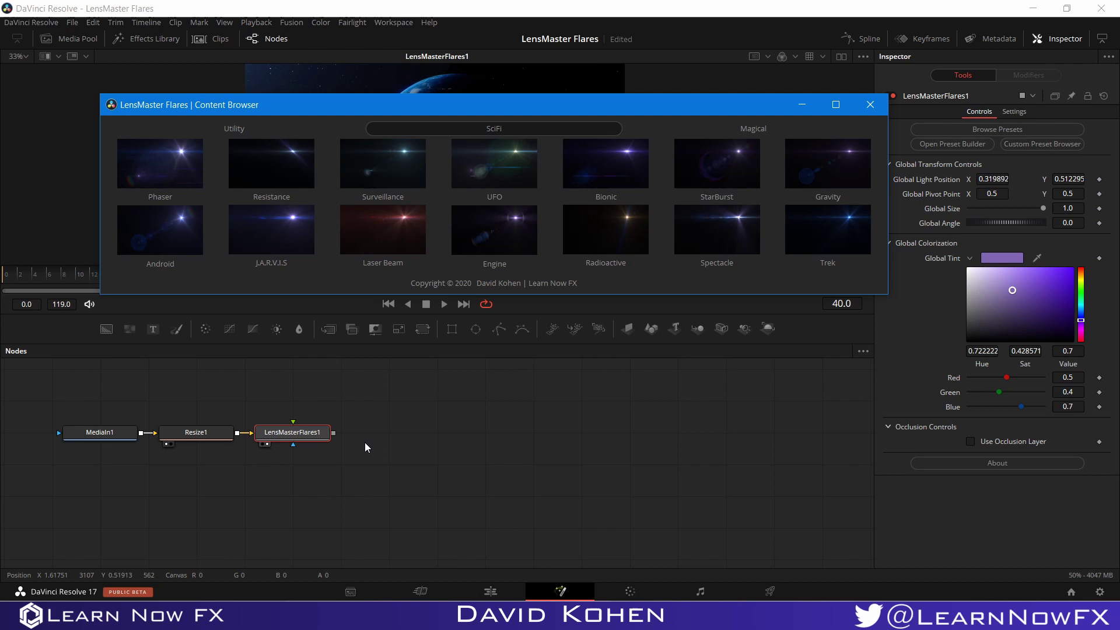
- Replace LensMasterFlares1 with Surveillance directly after Resize1 in the node chain
click(870, 104)
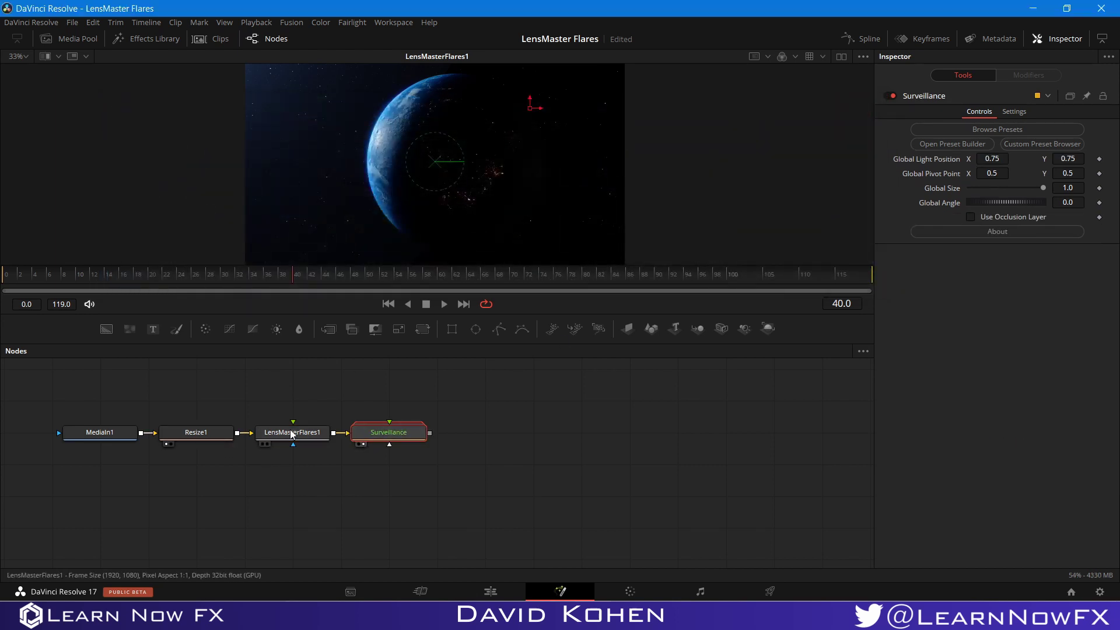
drag(290, 433, 68, 416)
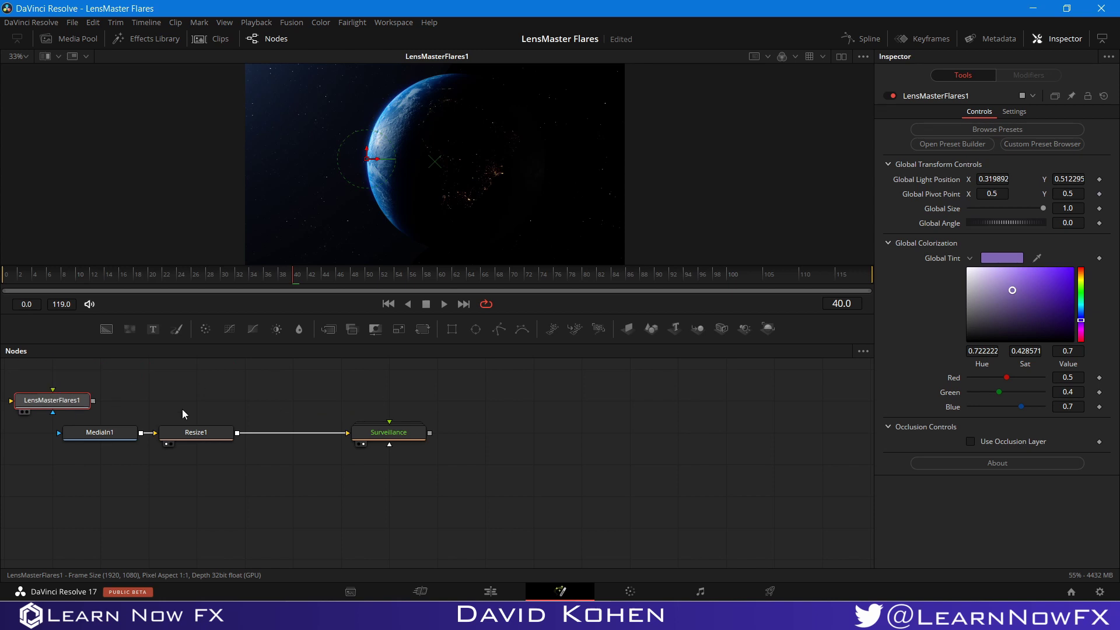
drag(379, 437, 293, 438)
- Place Surveillance's light at the planet's edge (0.326036, 0.520491) and add a black Background1 node
key(1)
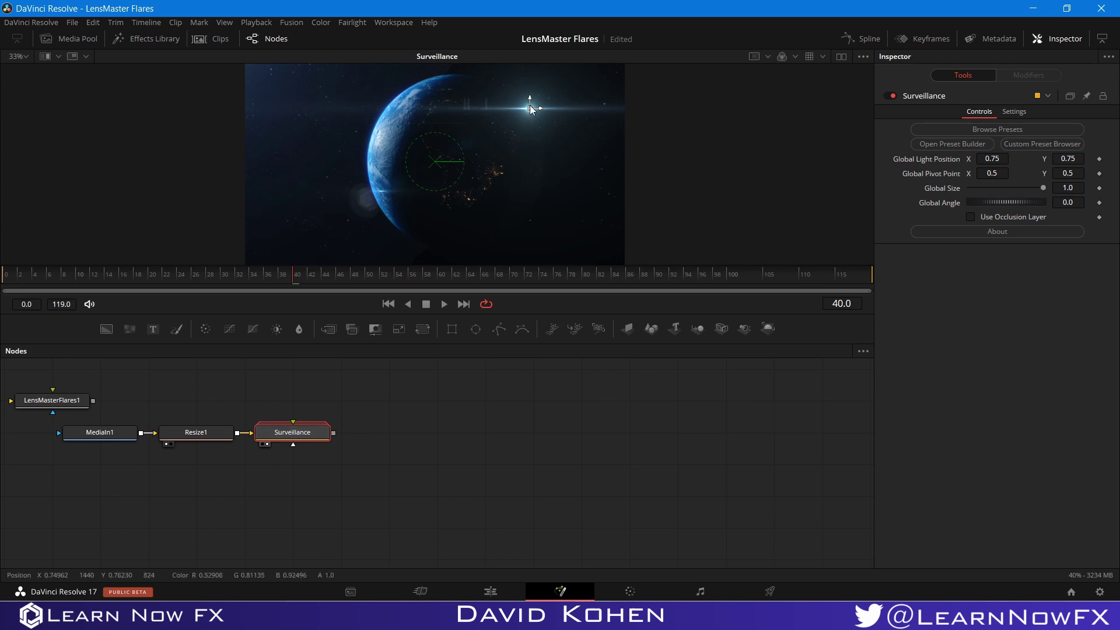
drag(529, 106, 368, 158)
drag(305, 411, 314, 415)
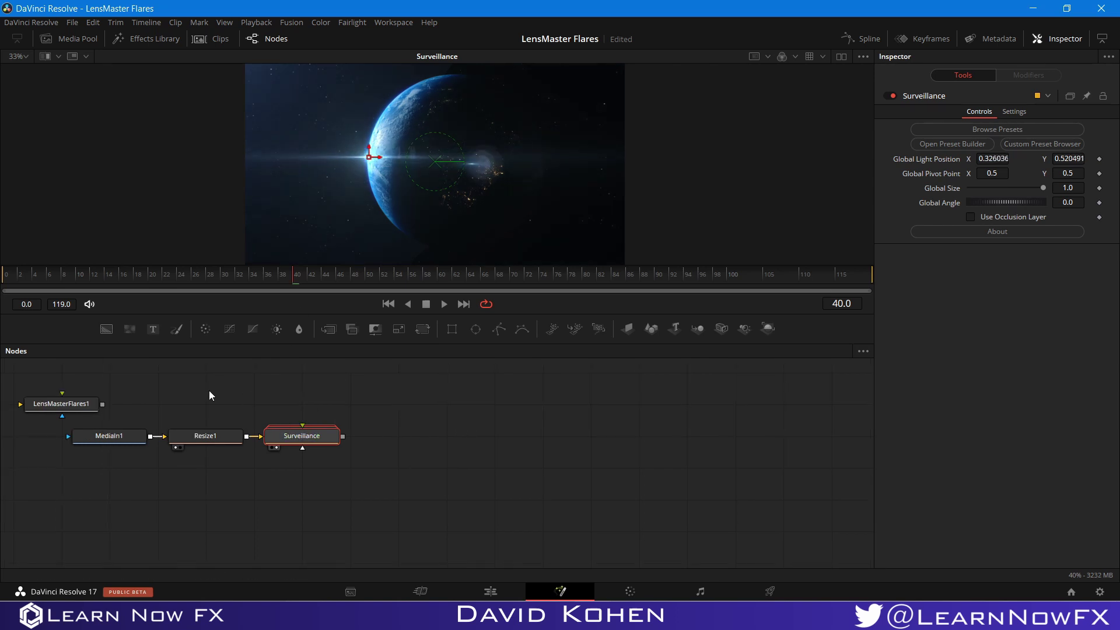
drag(211, 395, 490, 407)
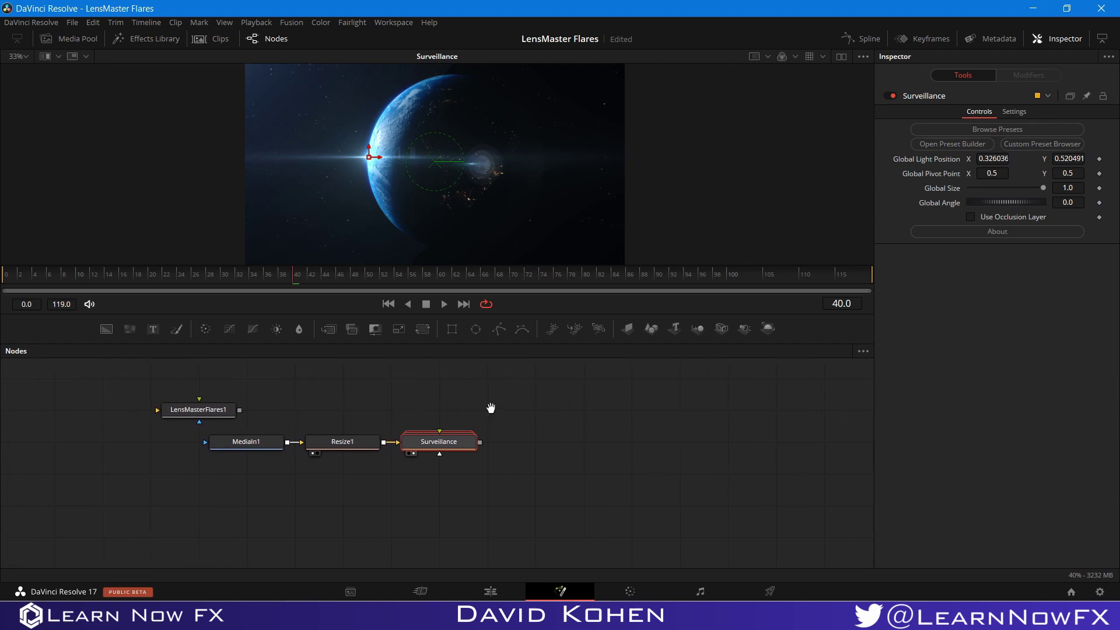
drag(106, 328, 412, 385)
- Mask Background1 with an Ellipse1 circle of size 0.428879 centred at 0.544546, 0.5
scroll(407, 405, up, 2)
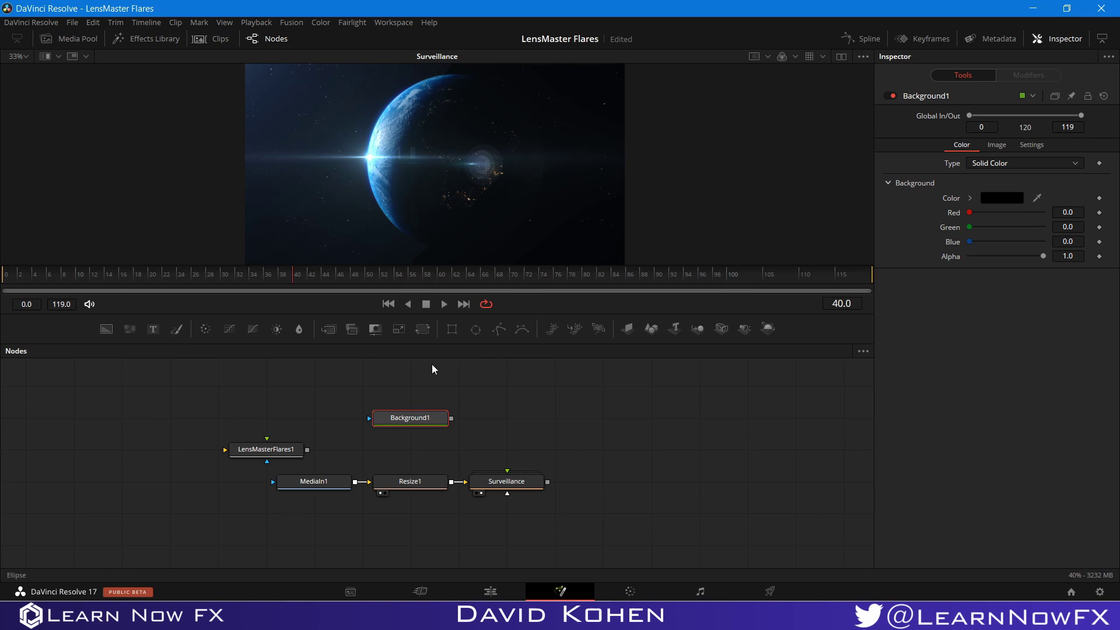
drag(431, 363, 389, 428)
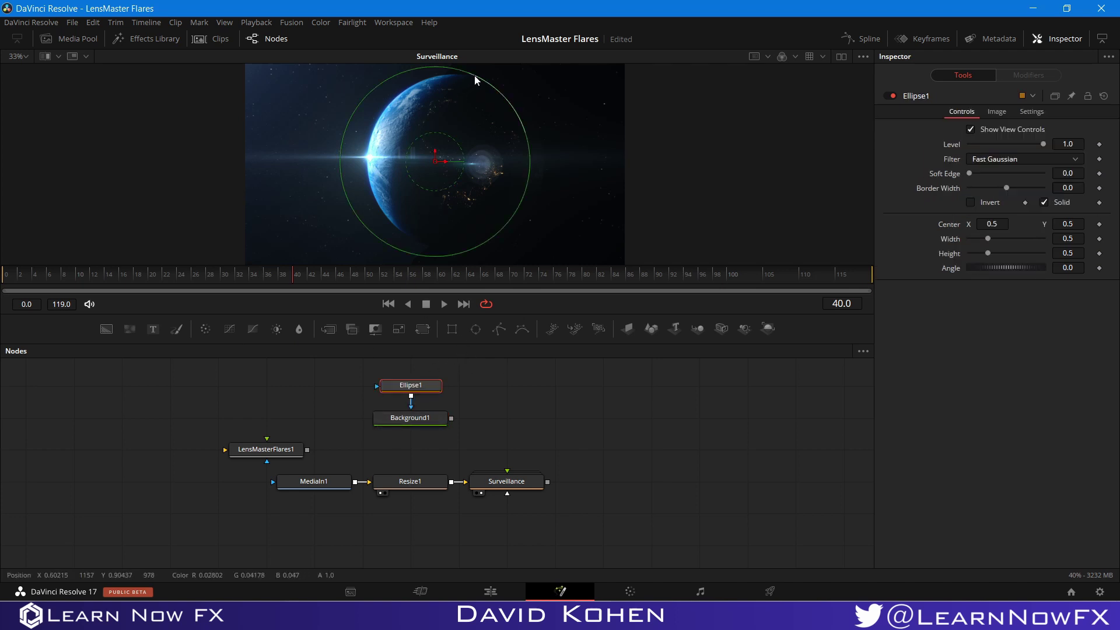
drag(474, 75, 459, 82)
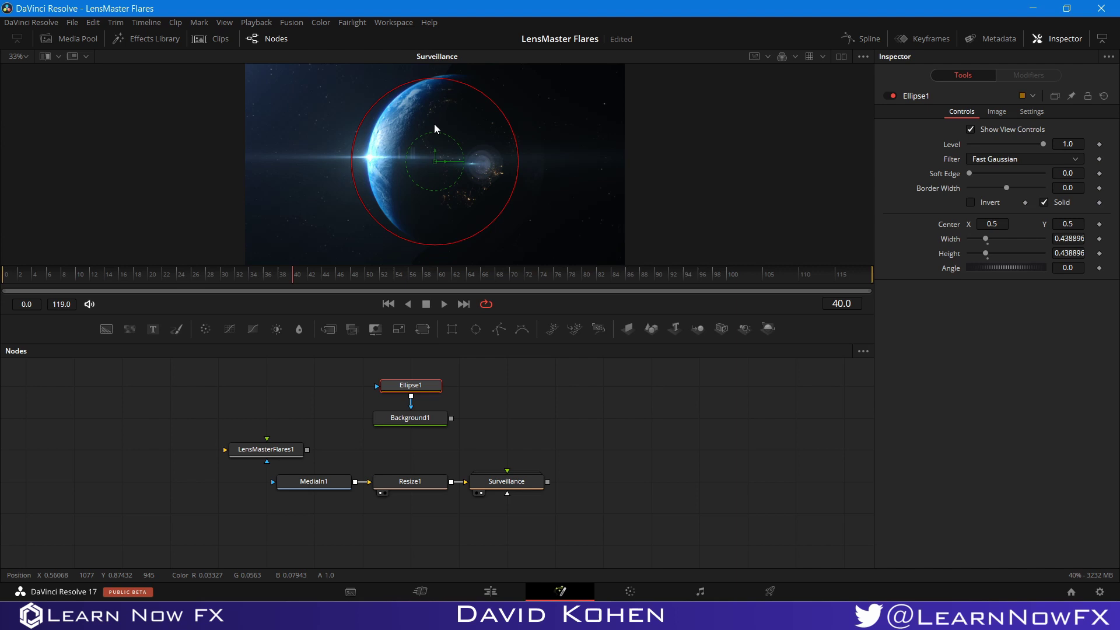
drag(444, 164, 460, 165)
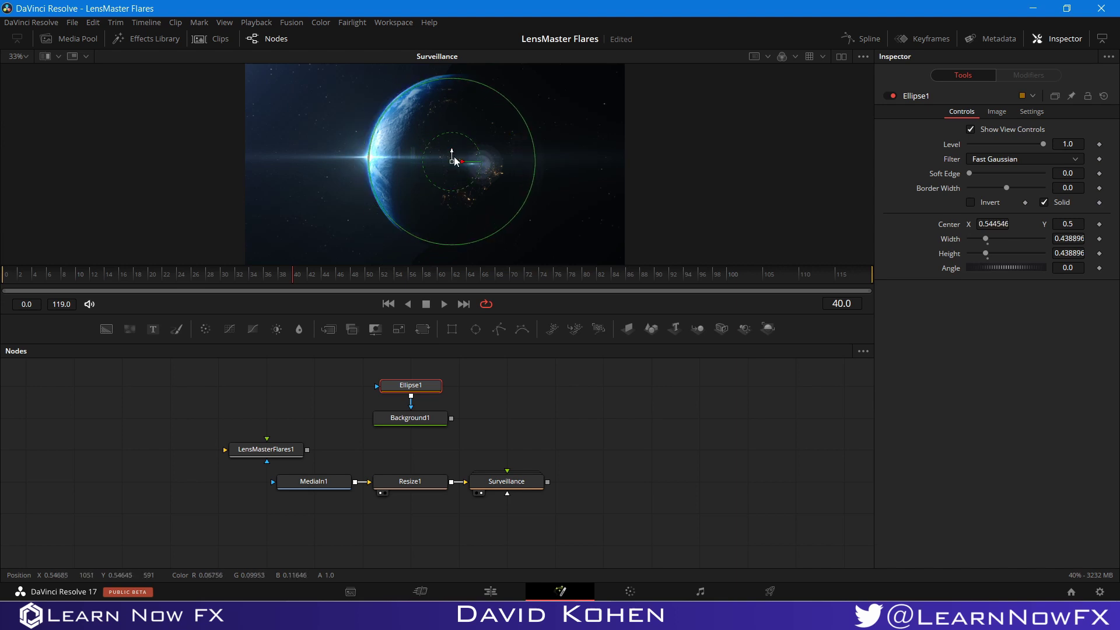
drag(531, 139, 517, 117)
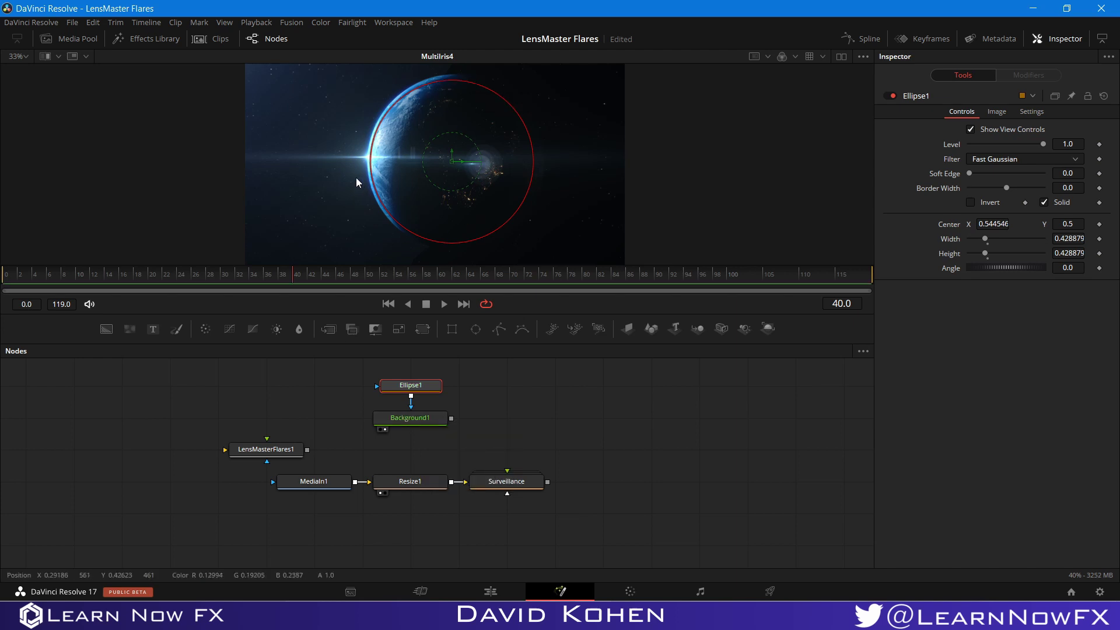
key(1)
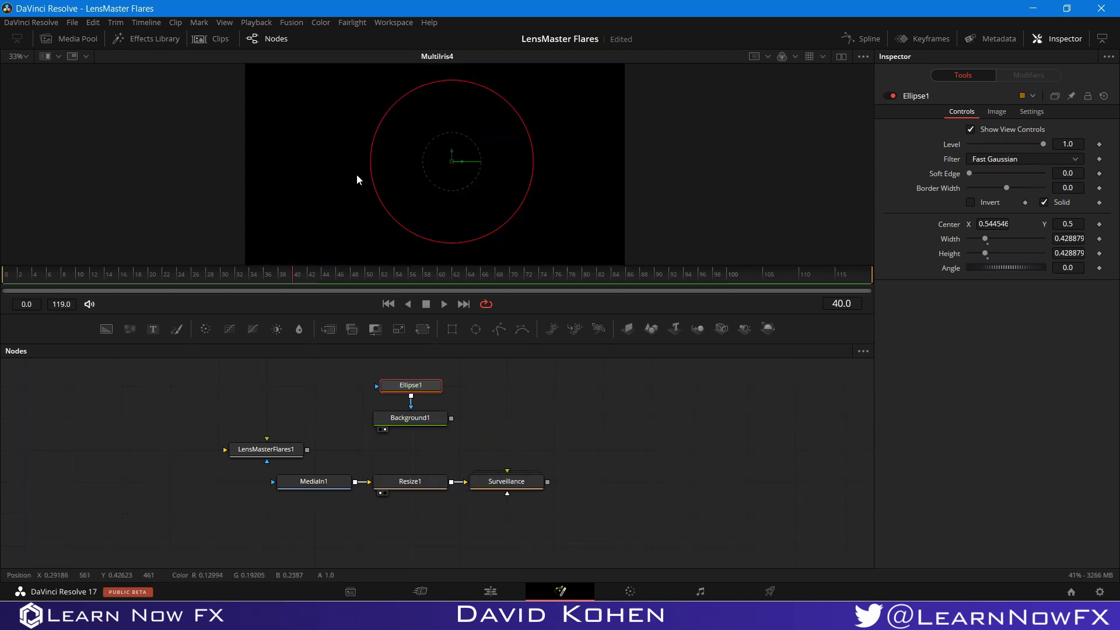
- Make Background1's colour solid white
click(416, 424)
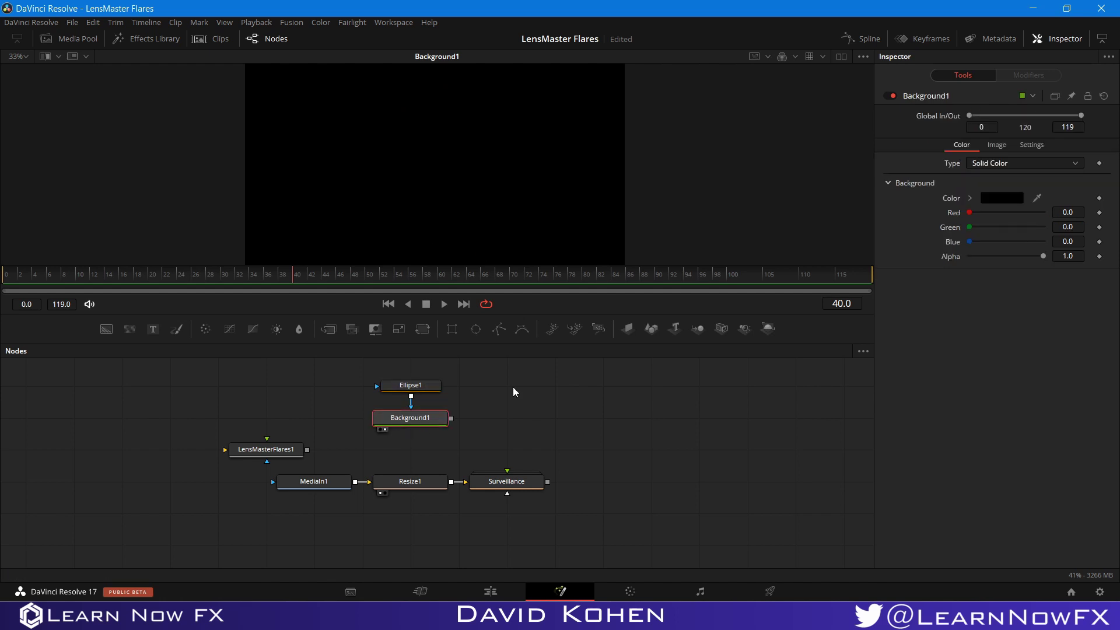
click(969, 198)
drag(1015, 241, 967, 207)
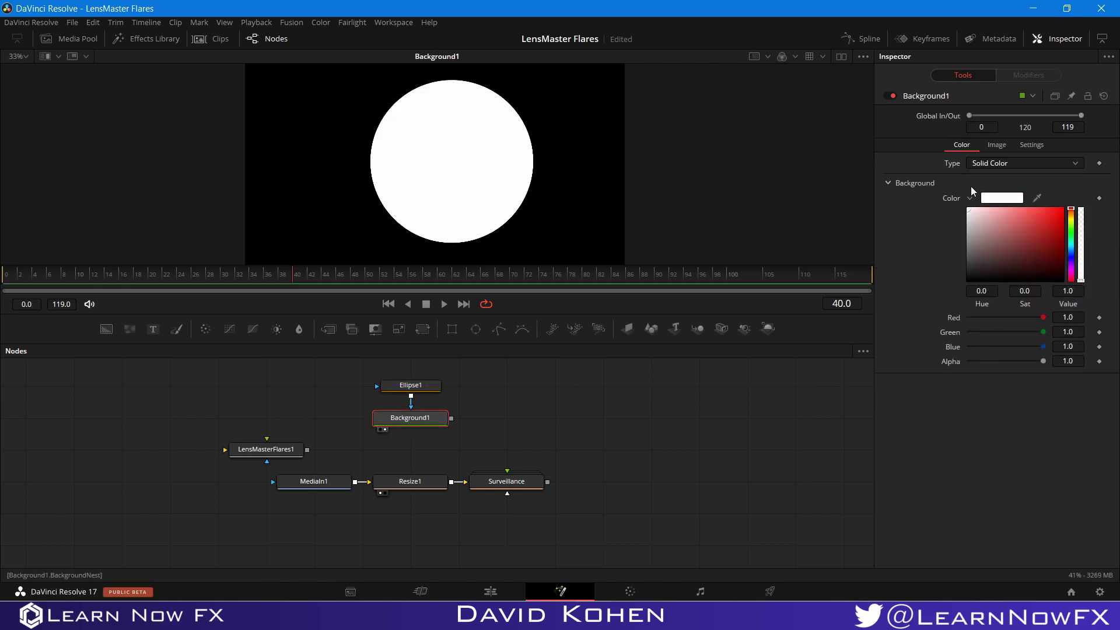
click(494, 445)
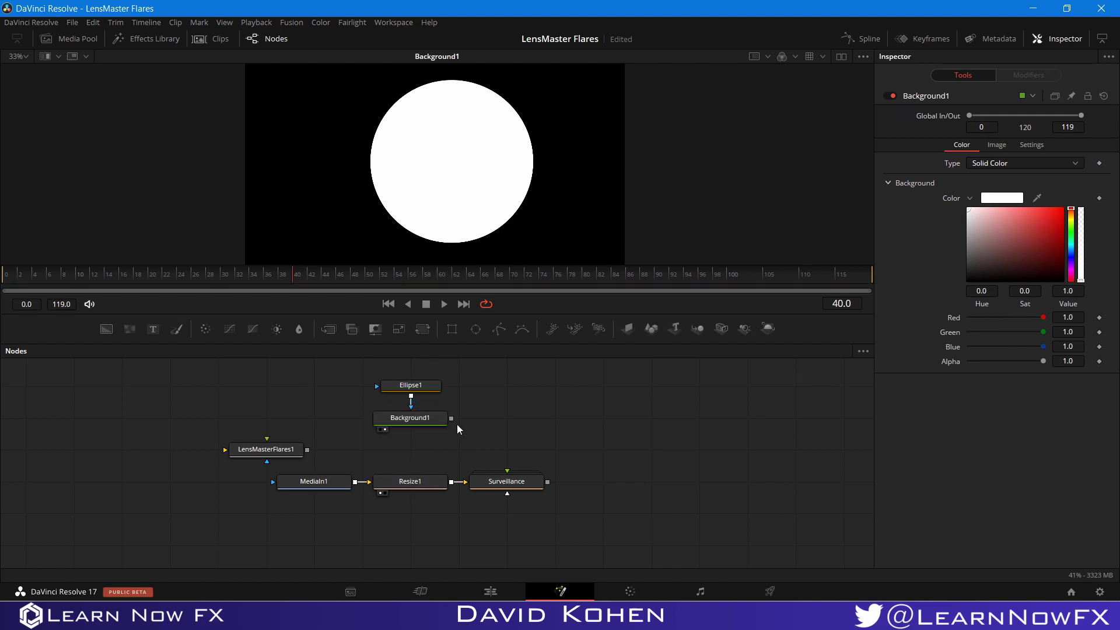
- Connect the white Background1 circle into the Surveillance flare node
drag(451, 418, 489, 484)
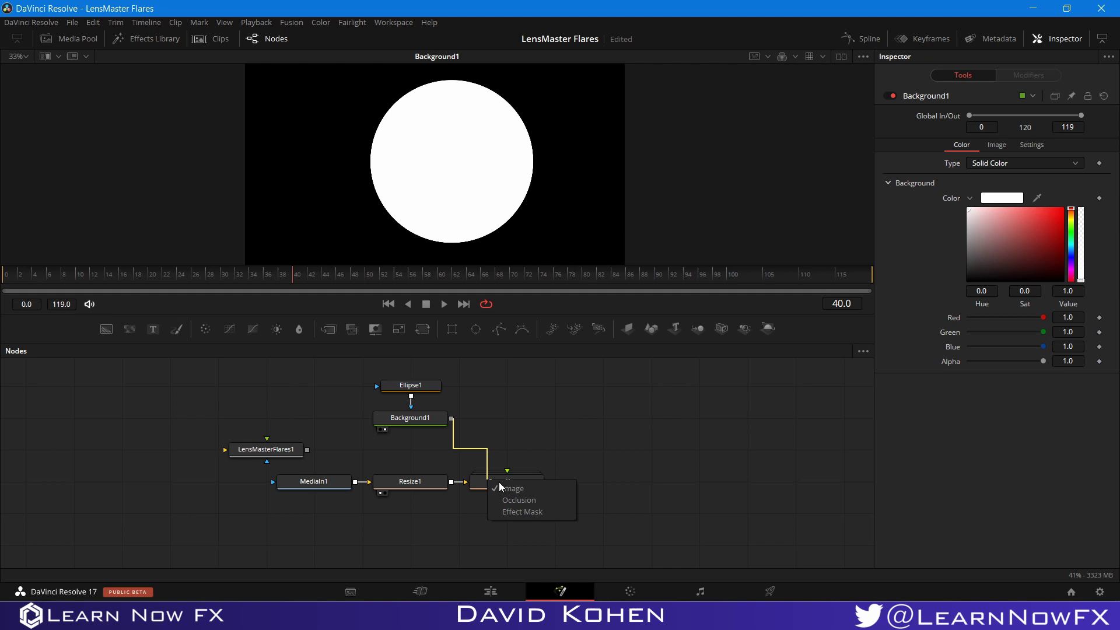
click(516, 499)
right_click(498, 479)
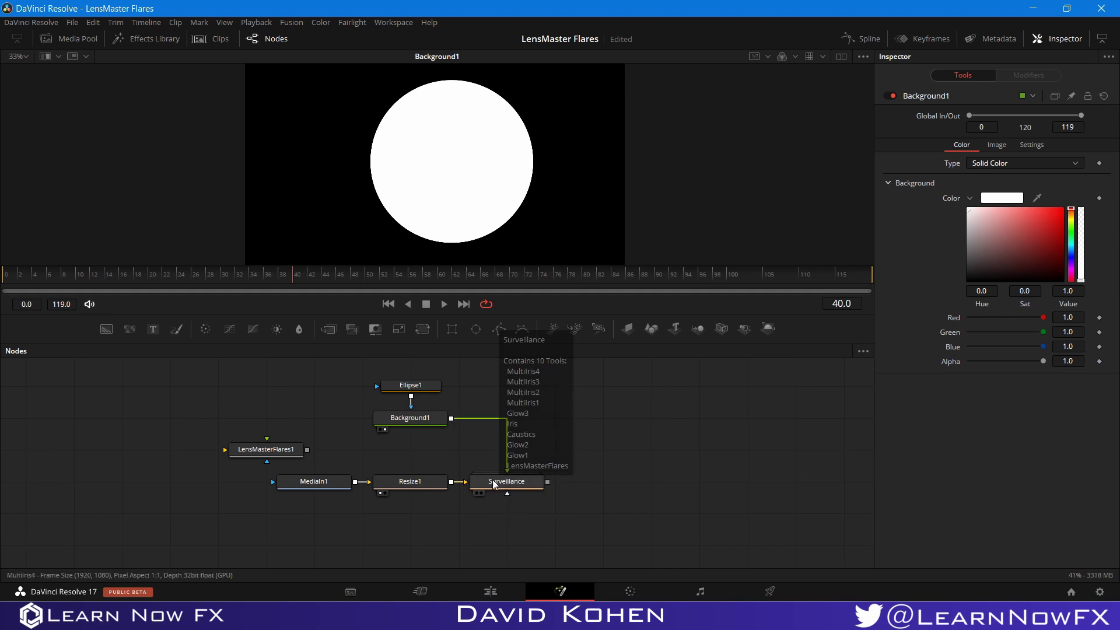
click(505, 471)
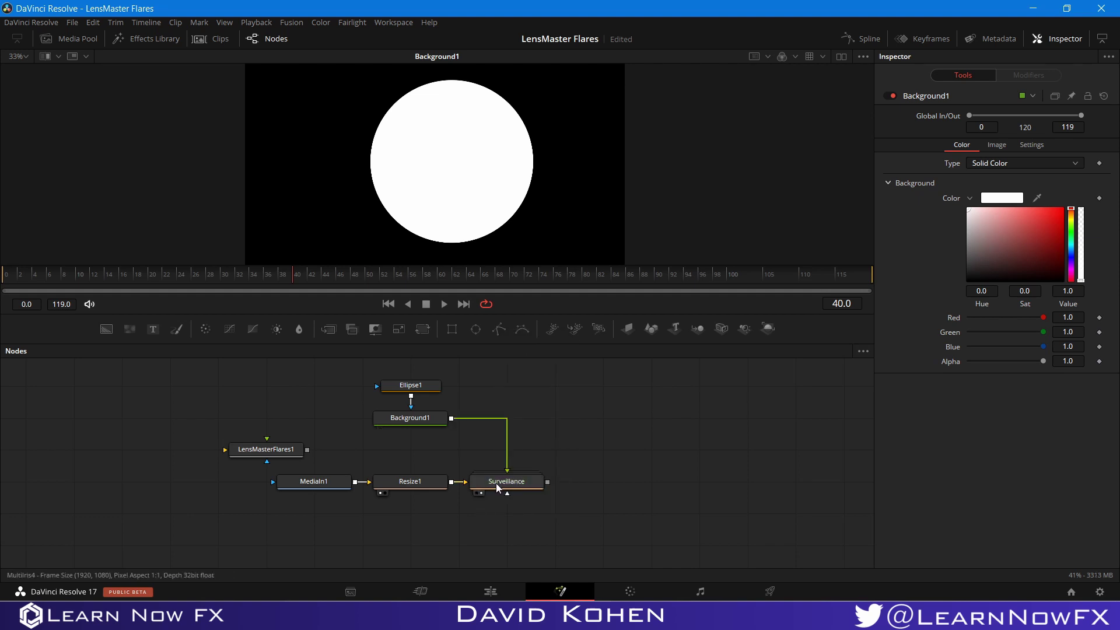
- Enable Surveillance's occlusion layer with Occlusion Property set to Inverted Alpha
click(497, 484)
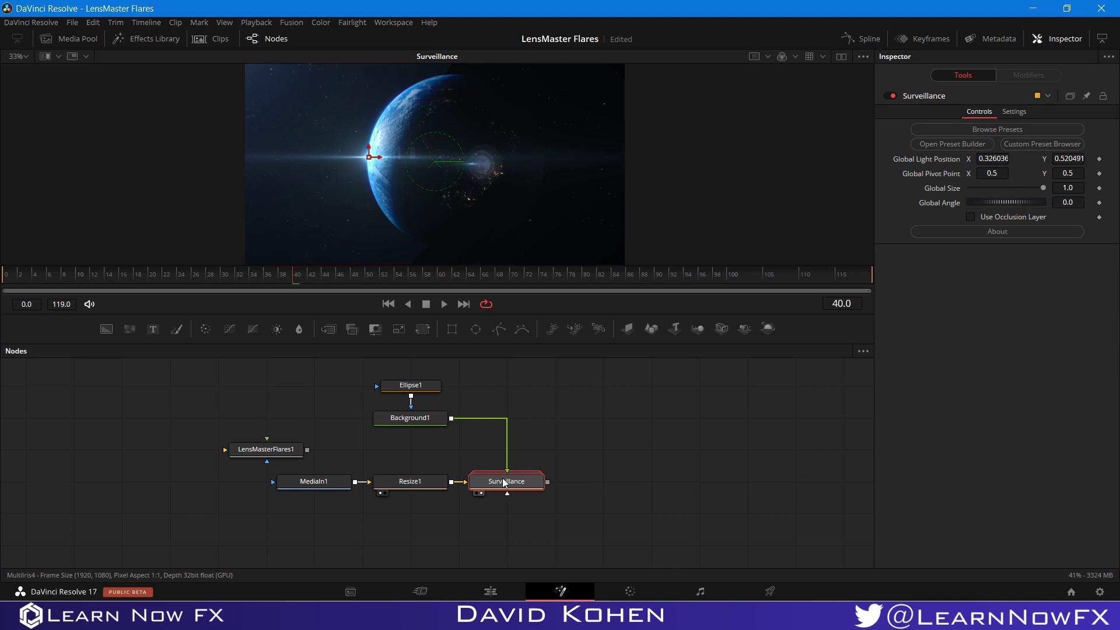
click(970, 216)
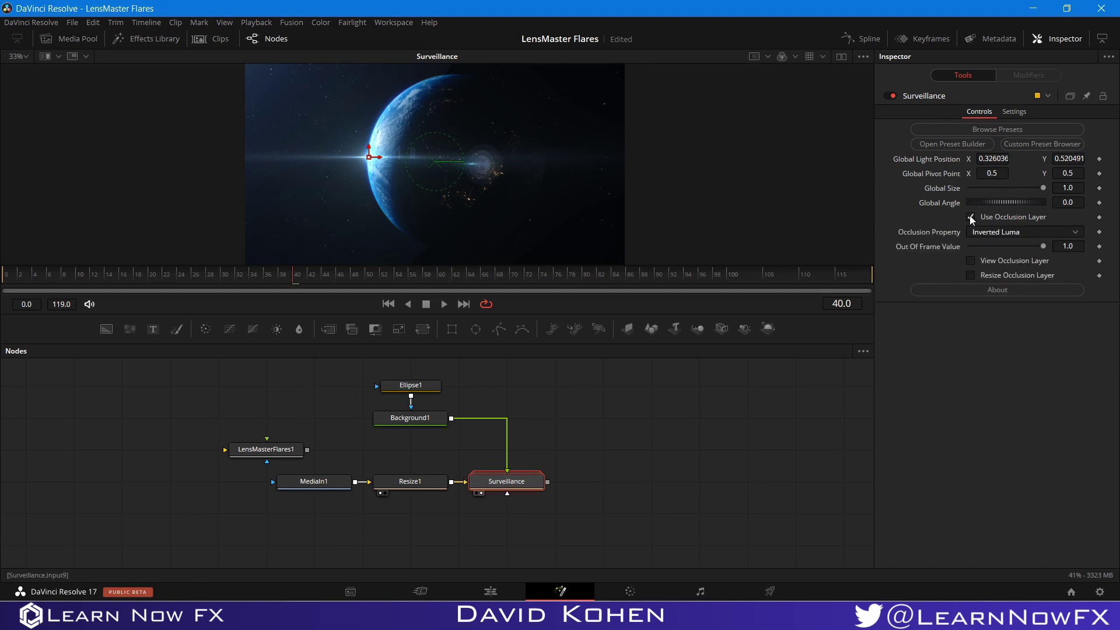
click(988, 231)
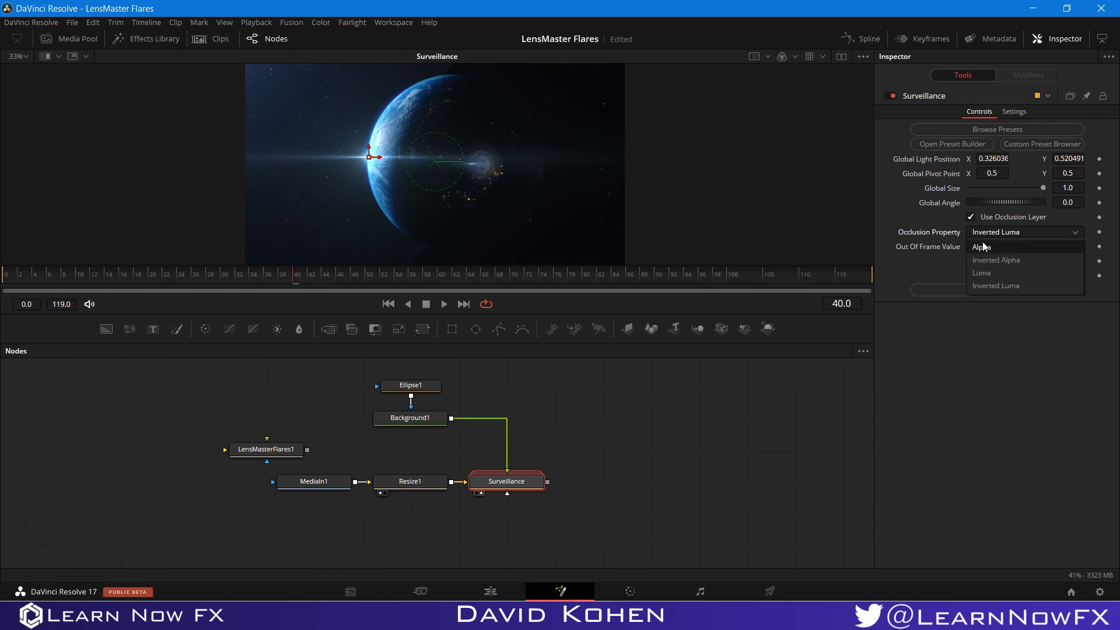
click(995, 264)
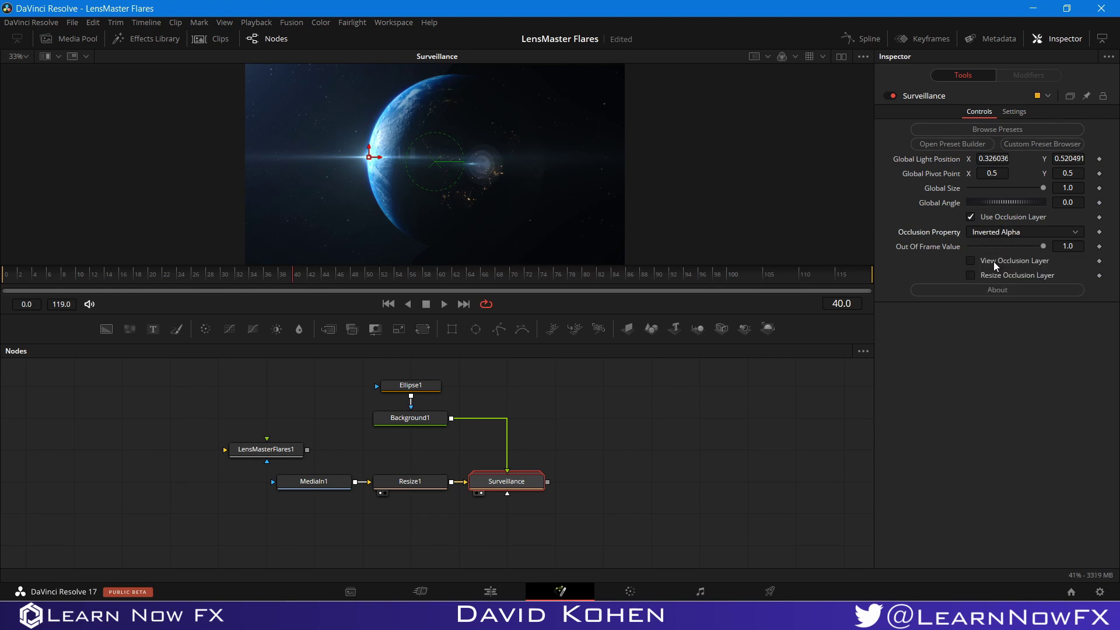
- Check the circle and occlusion preview, then nudge the light X to 0.338325
click(383, 430)
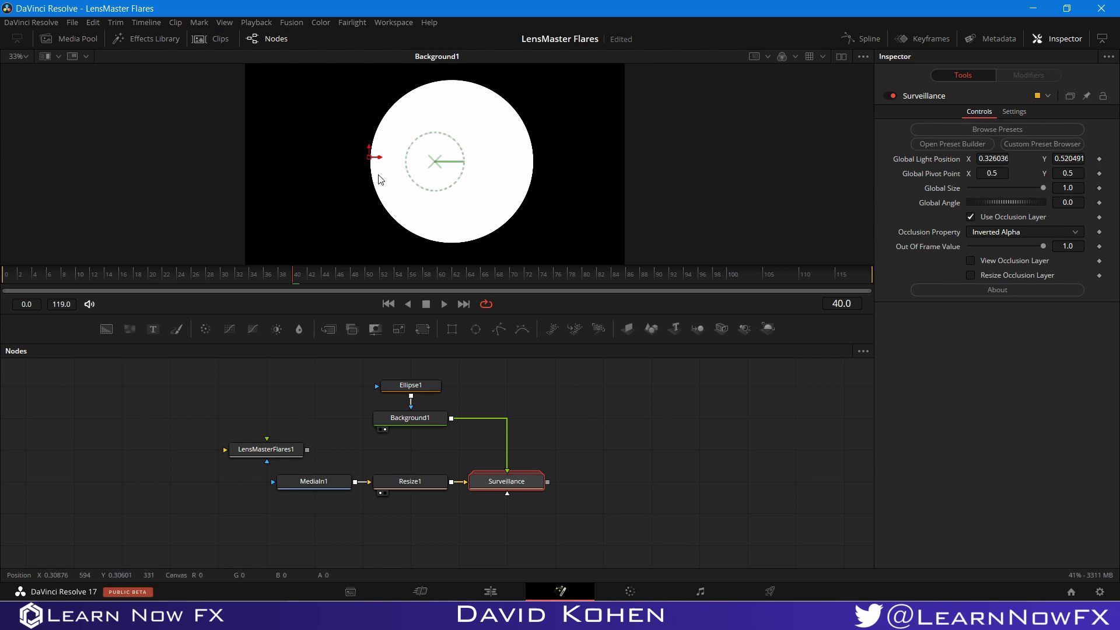
click(479, 493)
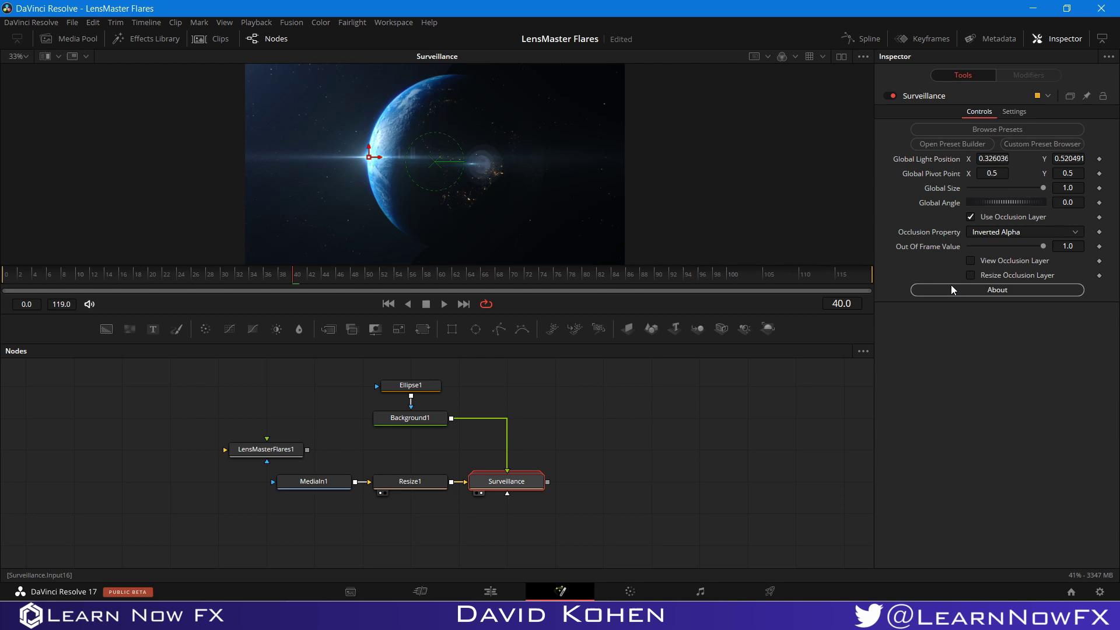
click(969, 261)
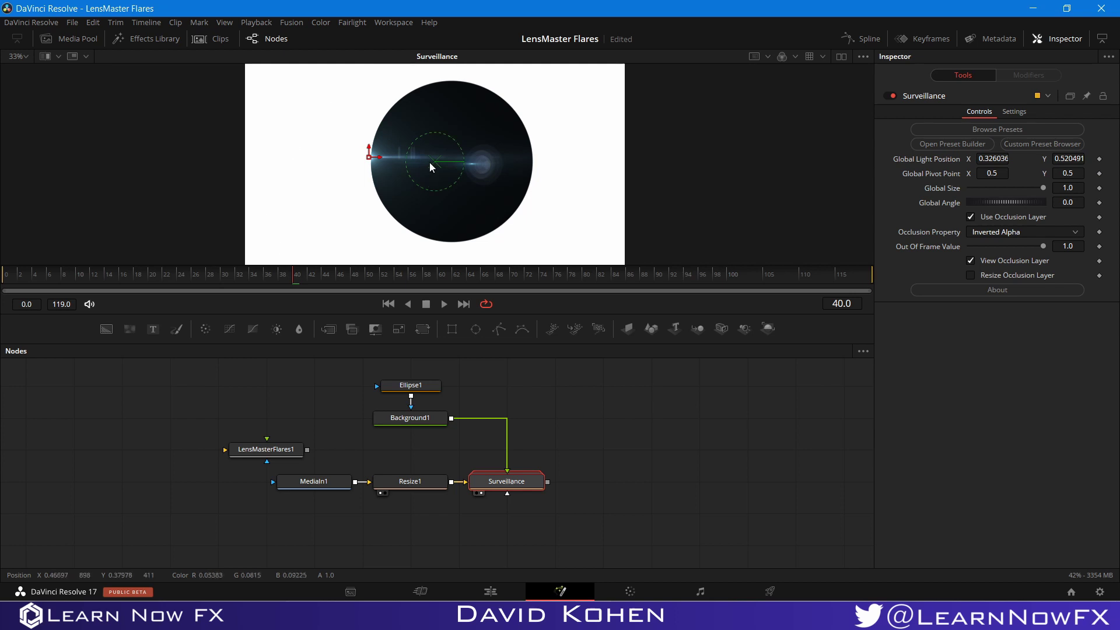
click(971, 260)
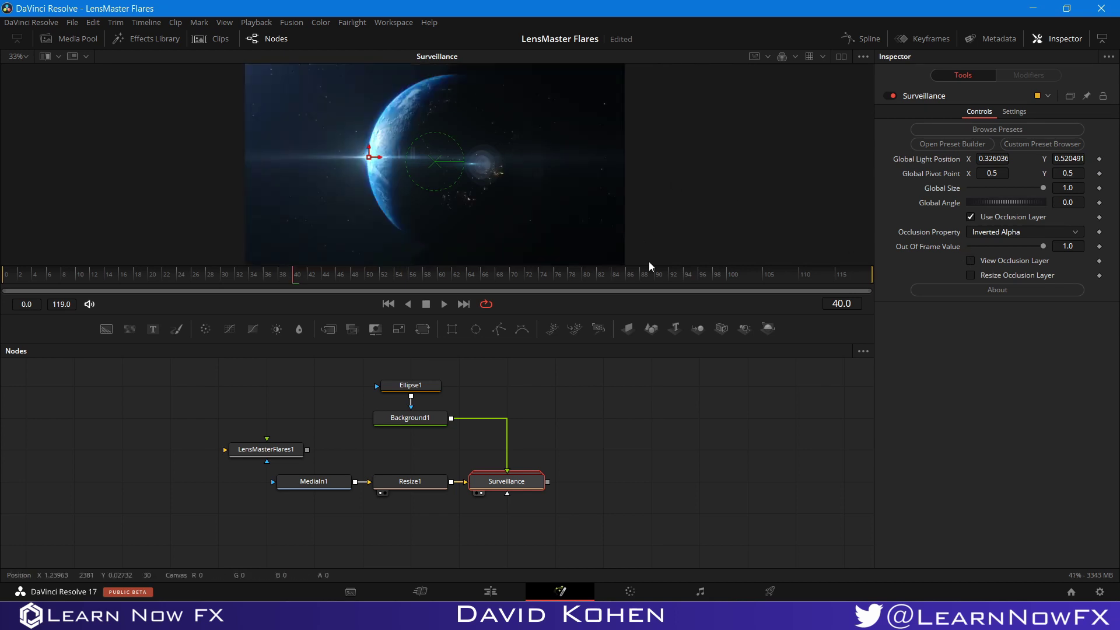
mouse_move(380, 156)
mouse_down()
mouse_move(437, 157)
mouse_move(360, 160)
mouse_move(383, 161)
mouse_up()
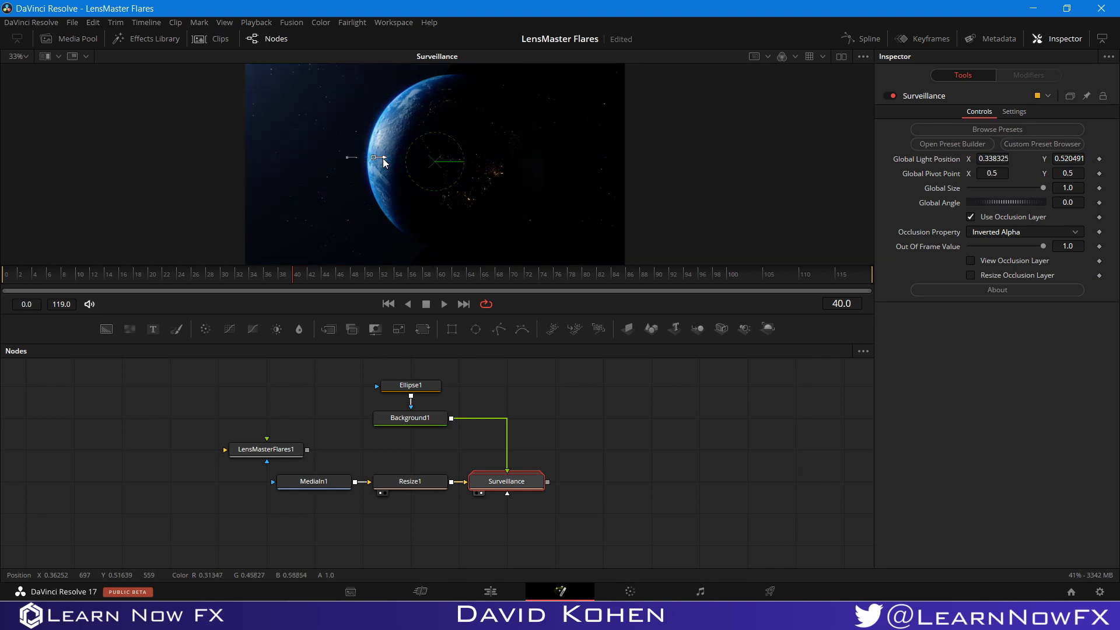
- Insert an Erode/Dilate node between Background1 and Surveillance and view it
click(415, 420)
key(shift+space)
text(d)
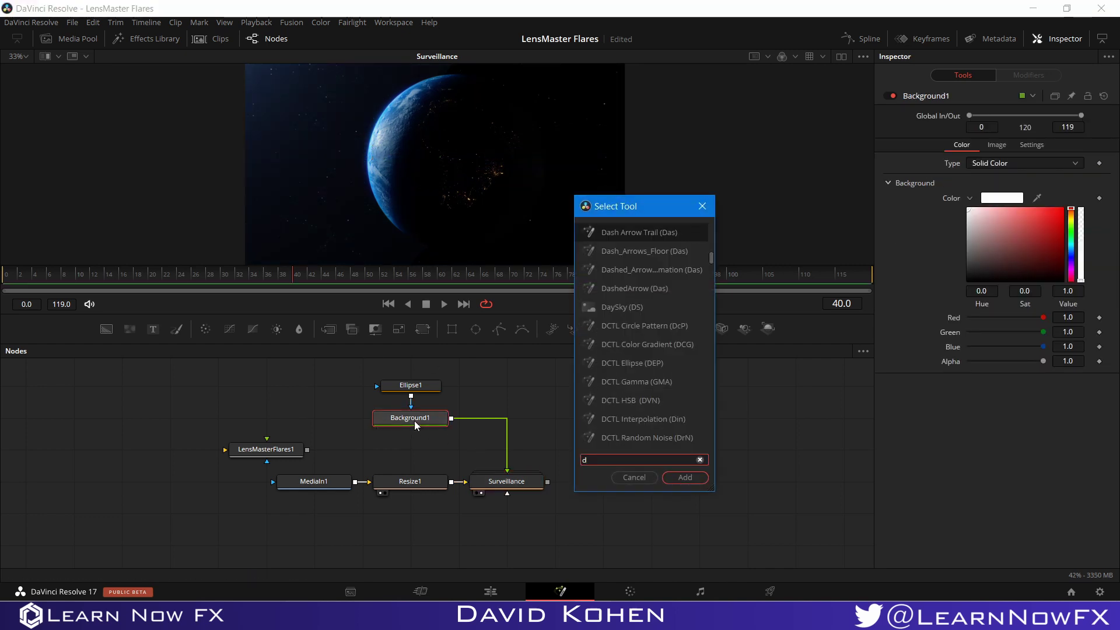
text(il)
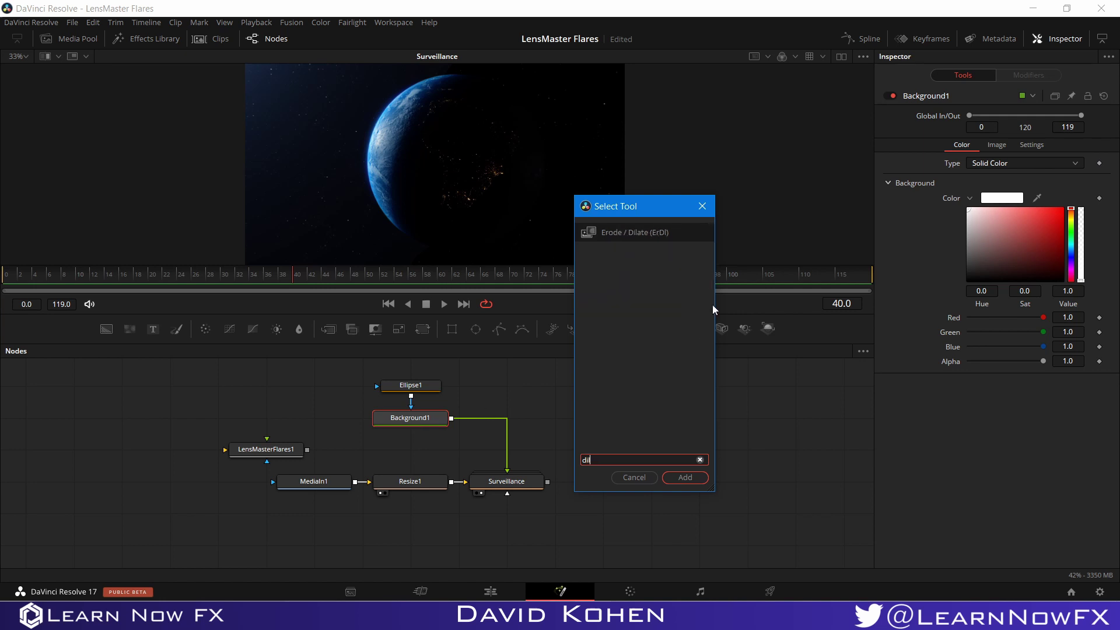
click(681, 477)
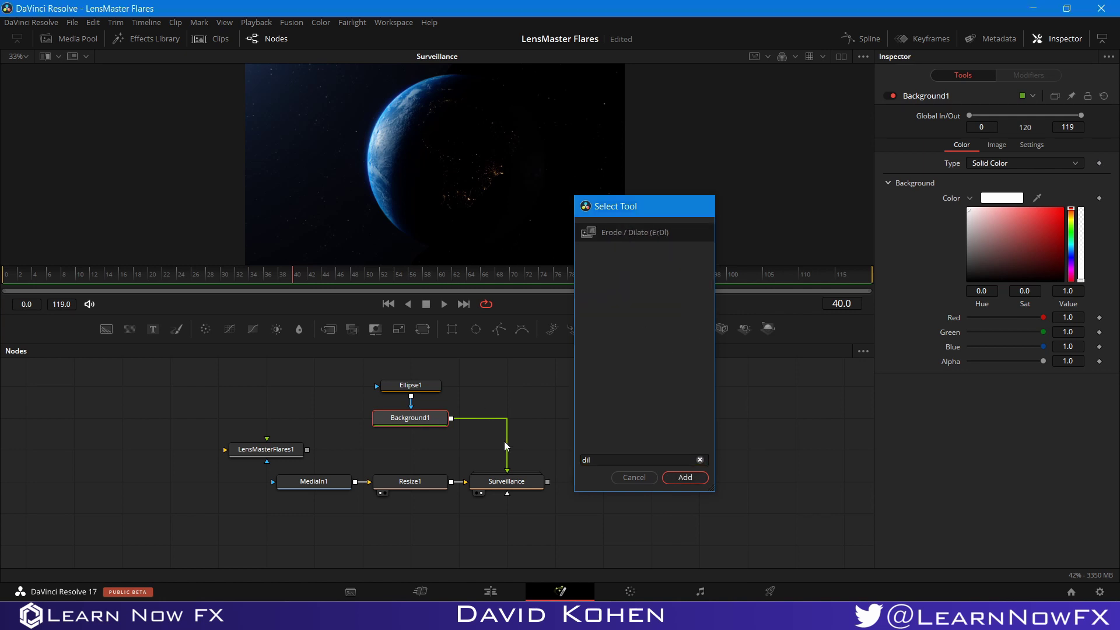
drag(312, 417, 515, 424)
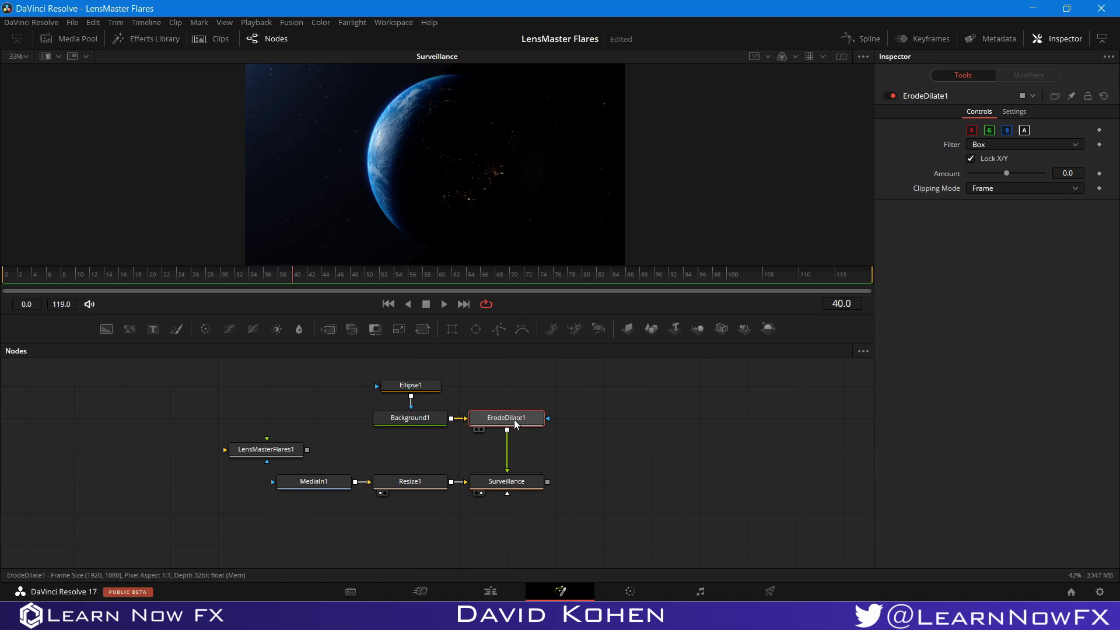
click(481, 429)
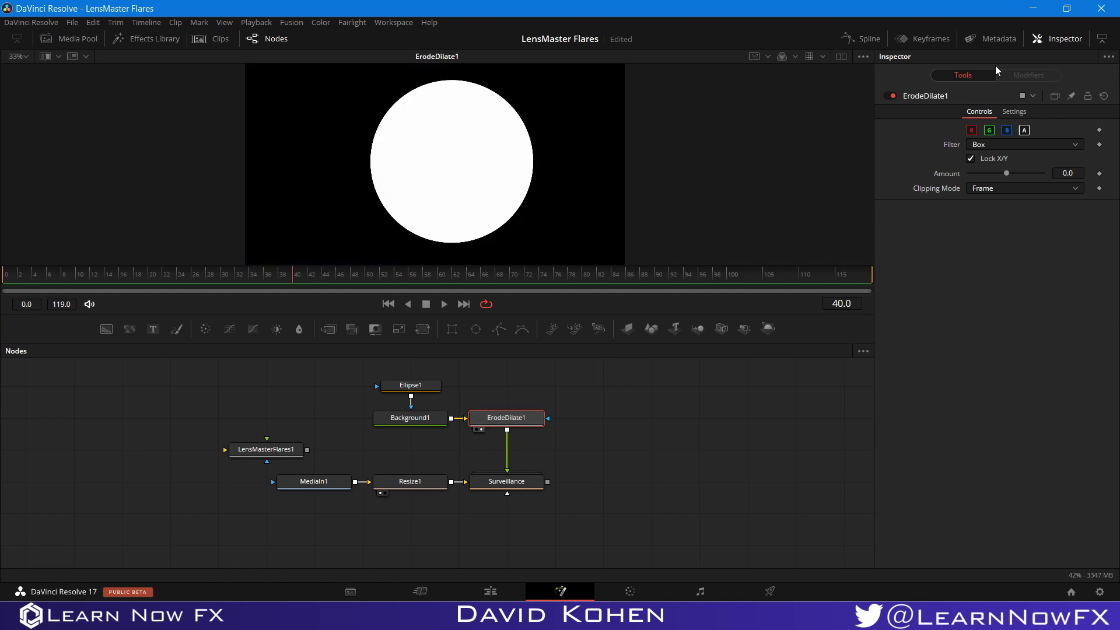
- Set ErodeDilate1's Filter to Linear and Amount to 0.01 to soften the circle's edge
click(979, 146)
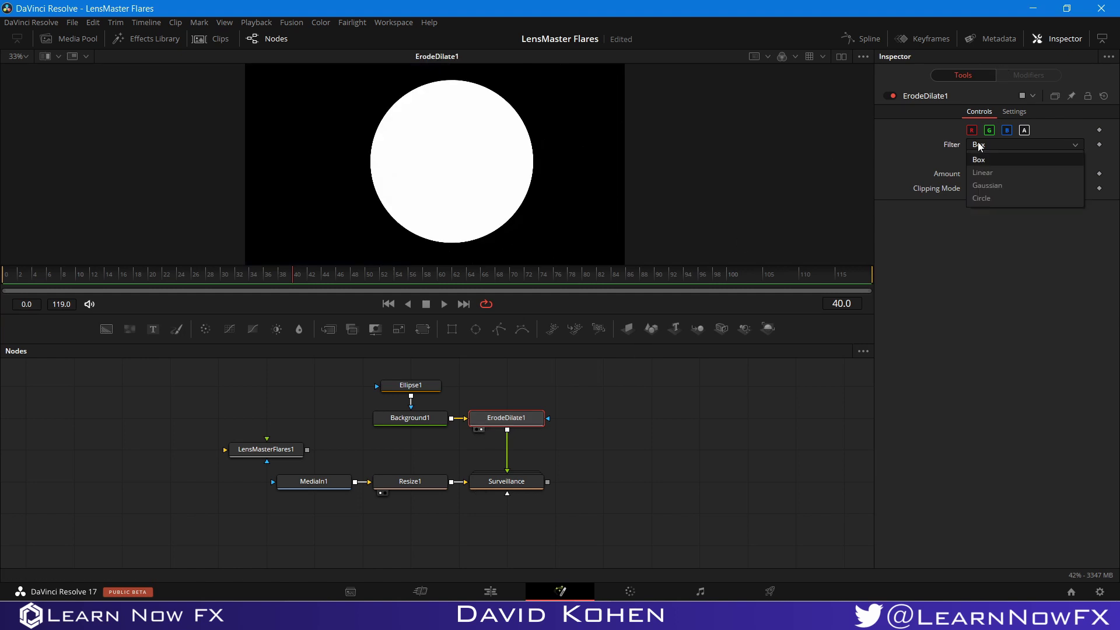
click(981, 179)
drag(1006, 174, 1071, 173)
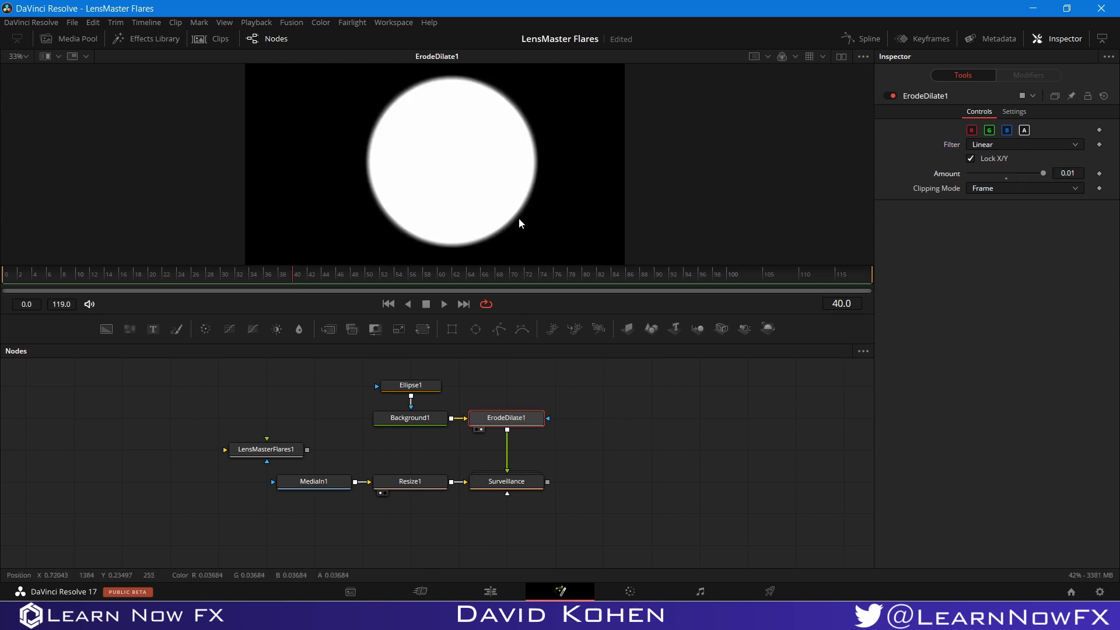
scroll(485, 242, up, 4)
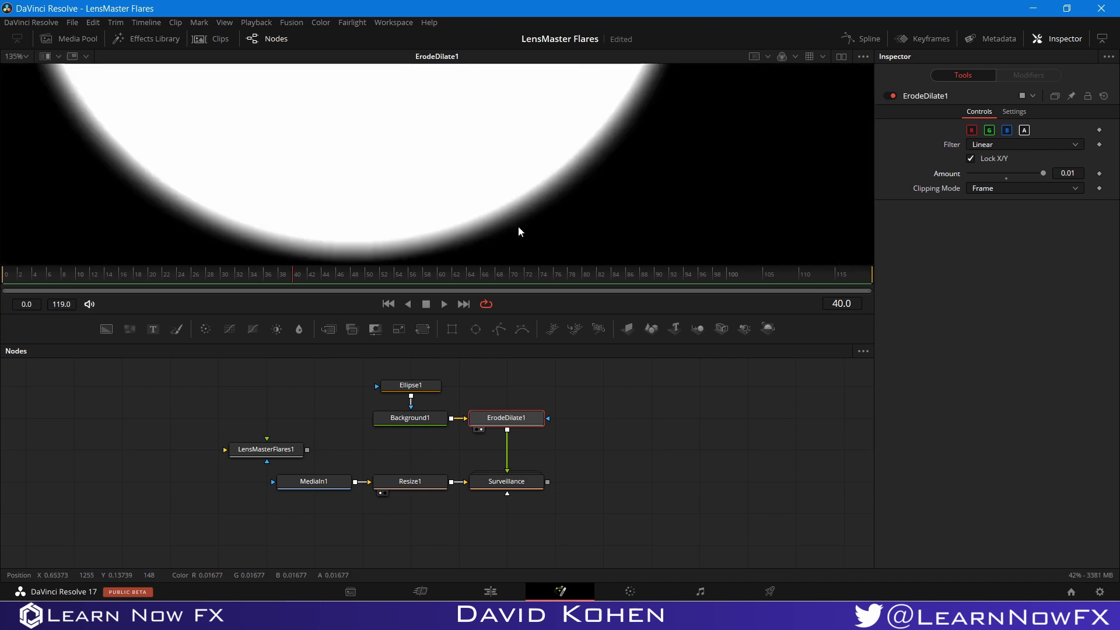
scroll(380, 215, down, 3)
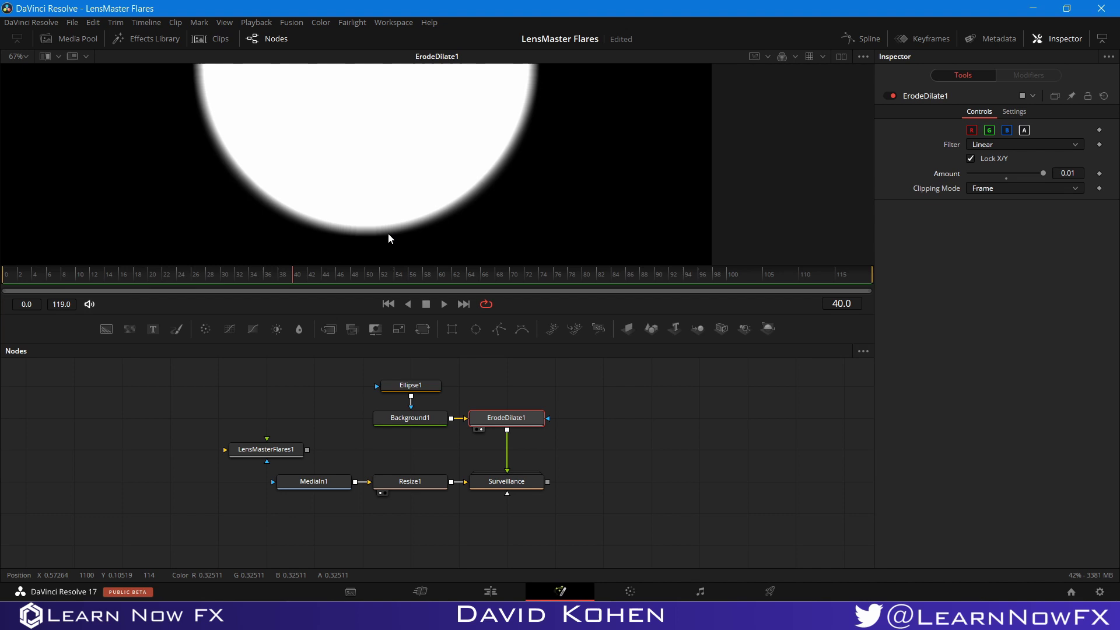
drag(387, 210, 436, 236)
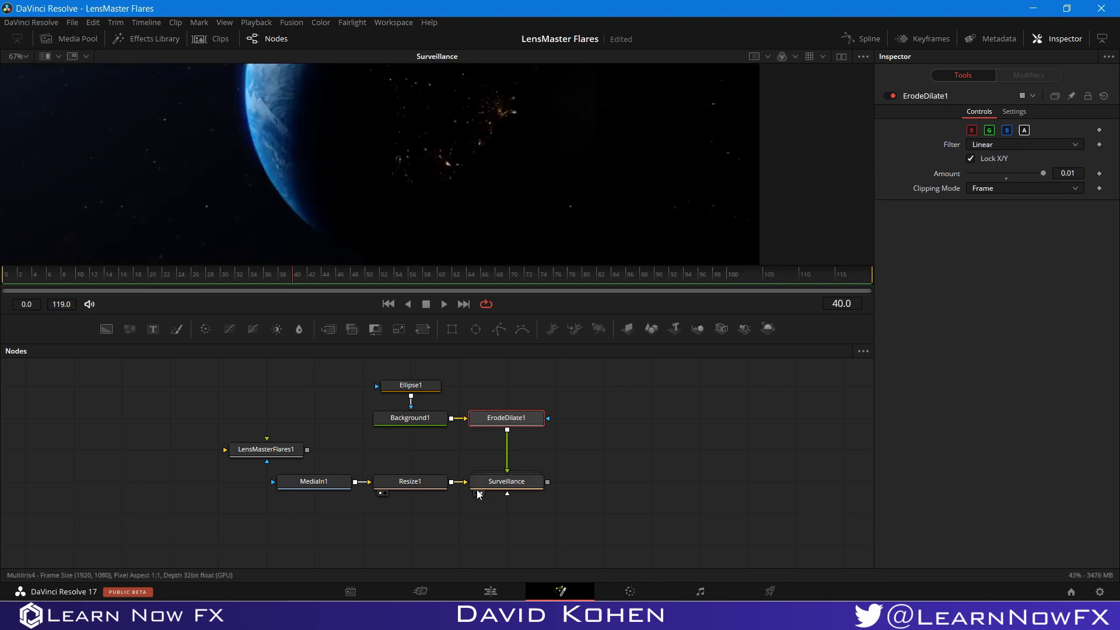
- Move Surveillance's light left to X 0.309139, just off the earth's left edge
click(481, 494)
scroll(322, 184, down, 2)
click(507, 481)
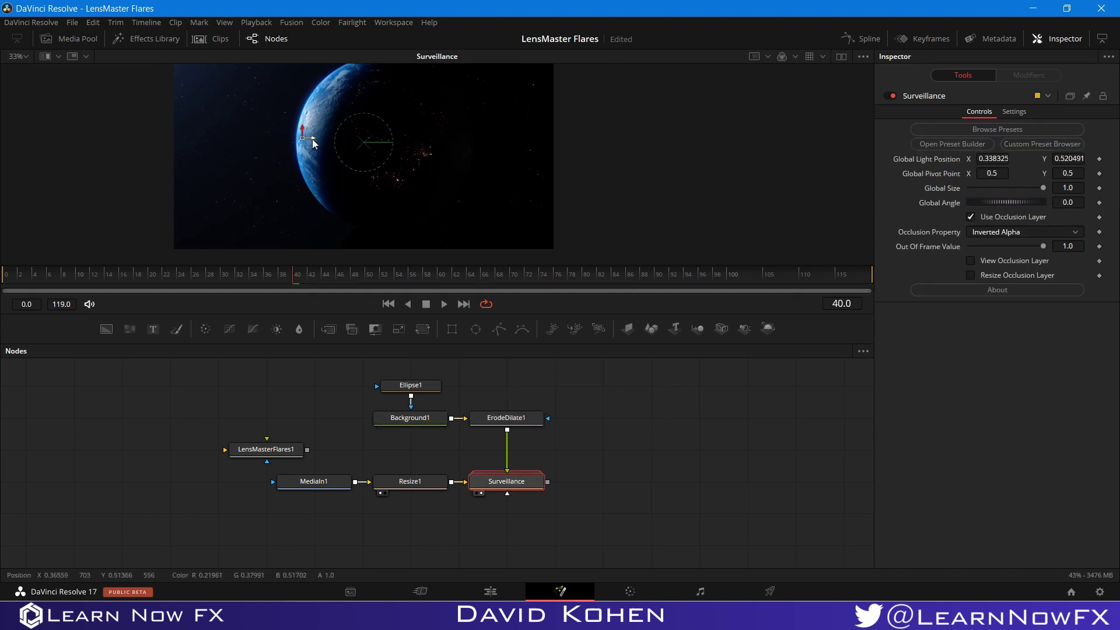
drag(313, 143, 301, 142)
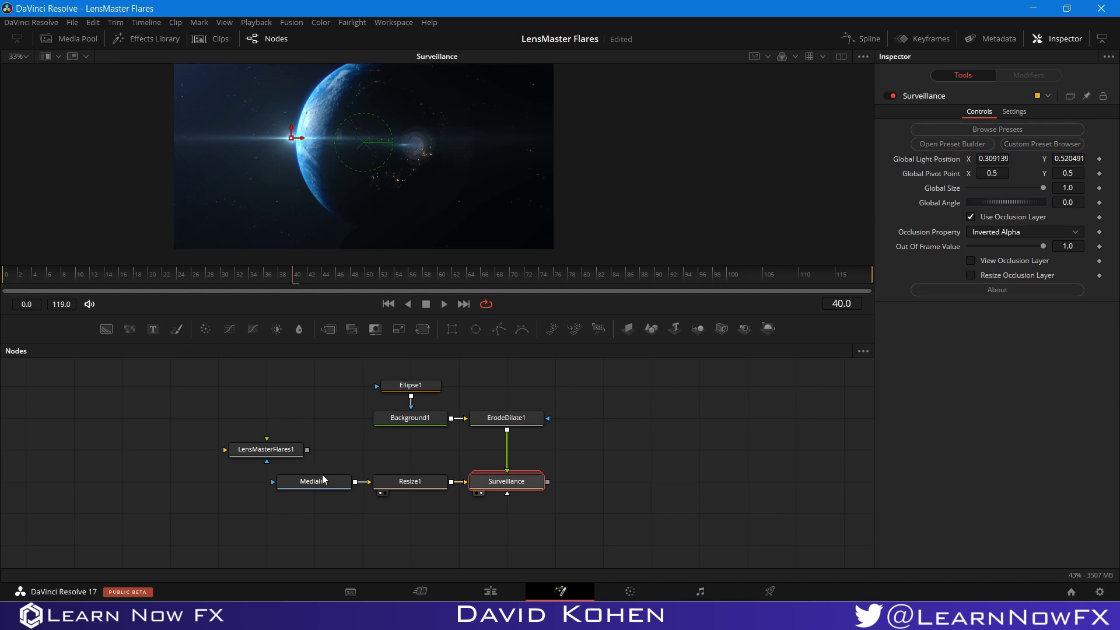
- Shift MediaIn1 and Resize1 left, delete Resize1, and view the 2560x1440 Surveillance composite
drag(340, 487, 293, 486)
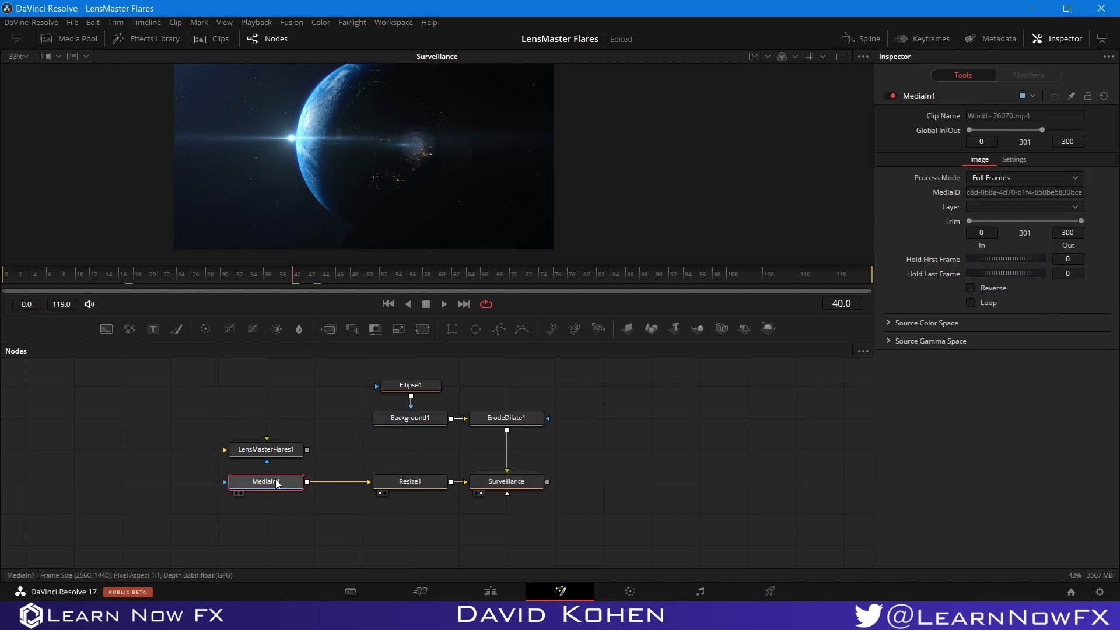
scroll(315, 178, down, 2)
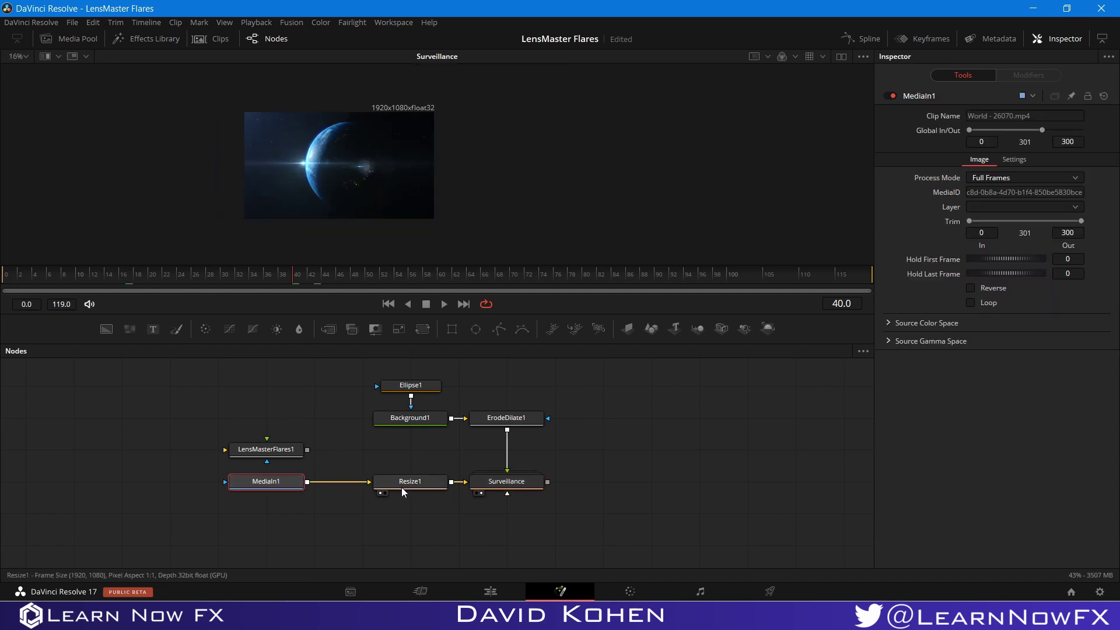
drag(402, 488, 354, 487)
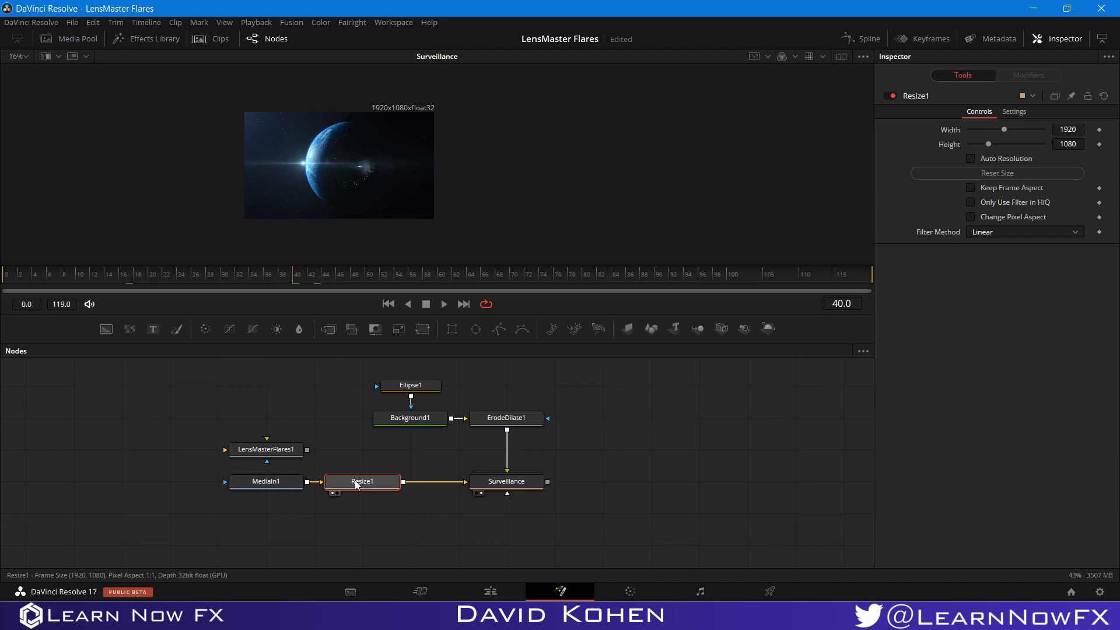
click(336, 493)
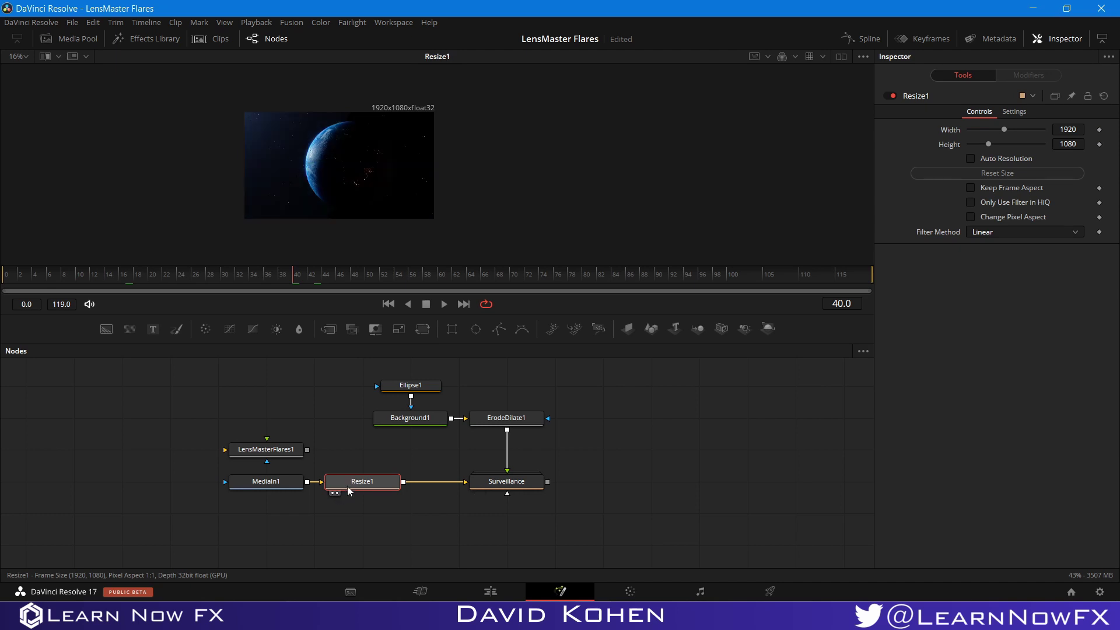
key(Delete)
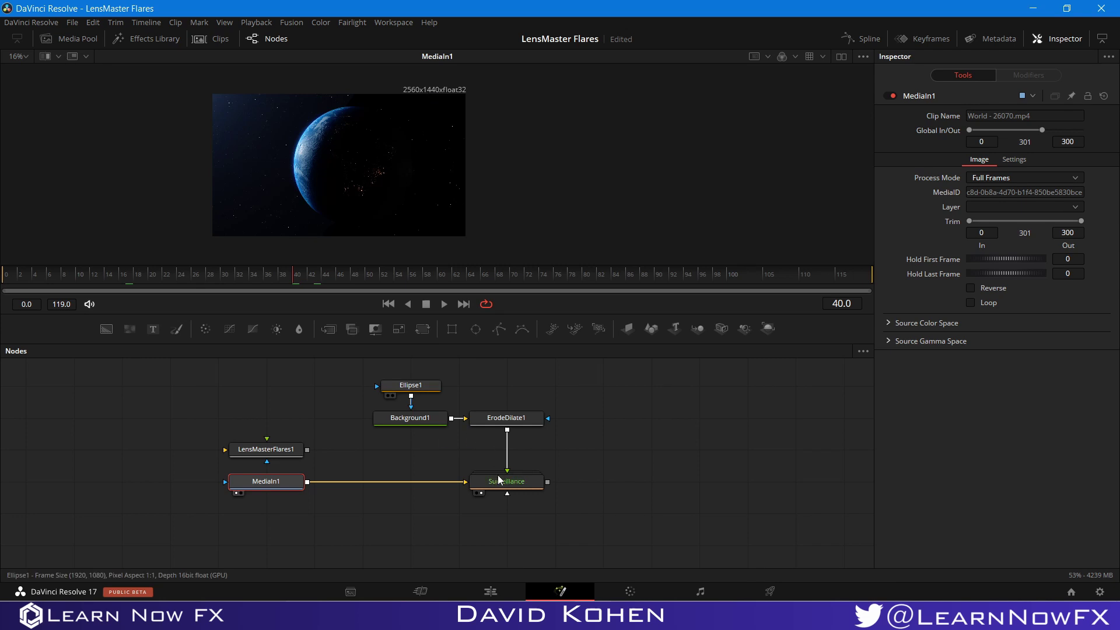
click(480, 493)
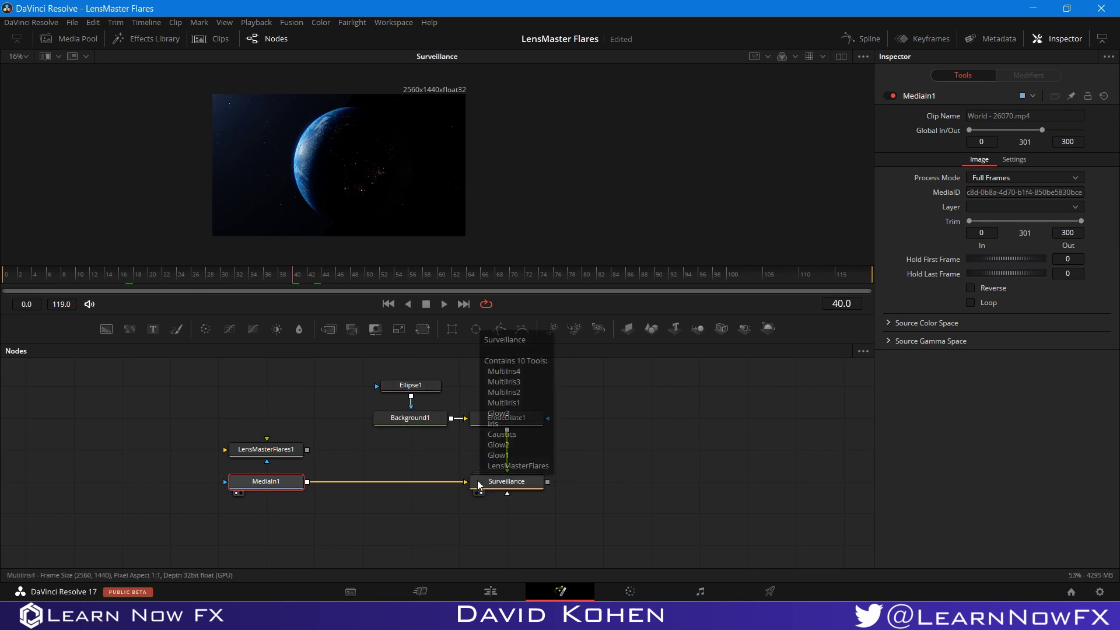
click(479, 483)
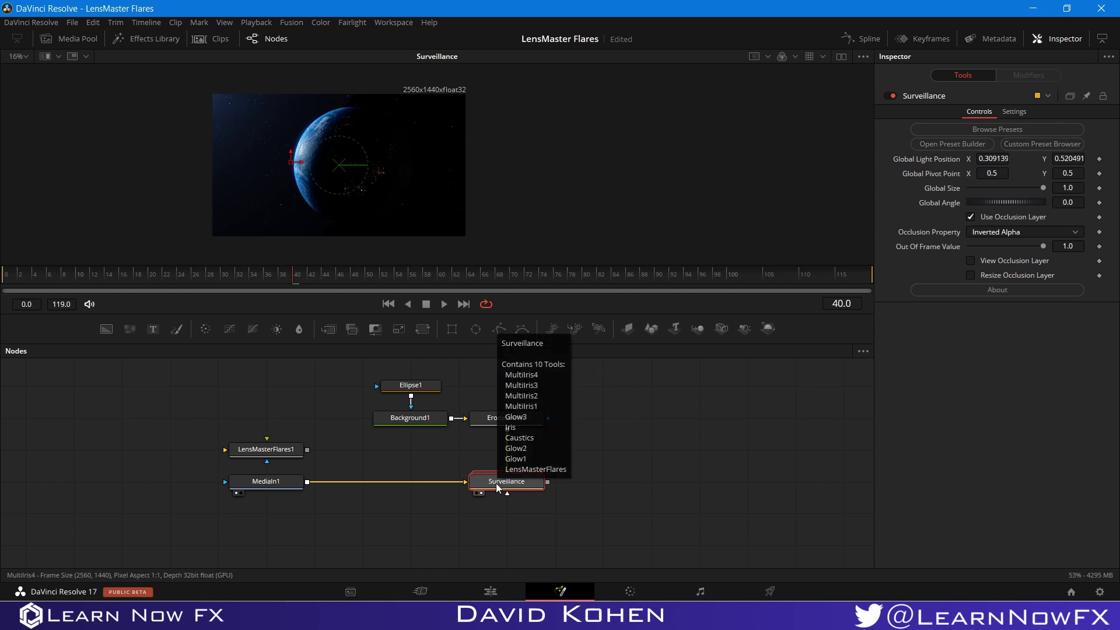
- Reposition MediaIn1 and nudge the Surveillance light to X 0.329877, behind the planet's left edge
click(970, 275)
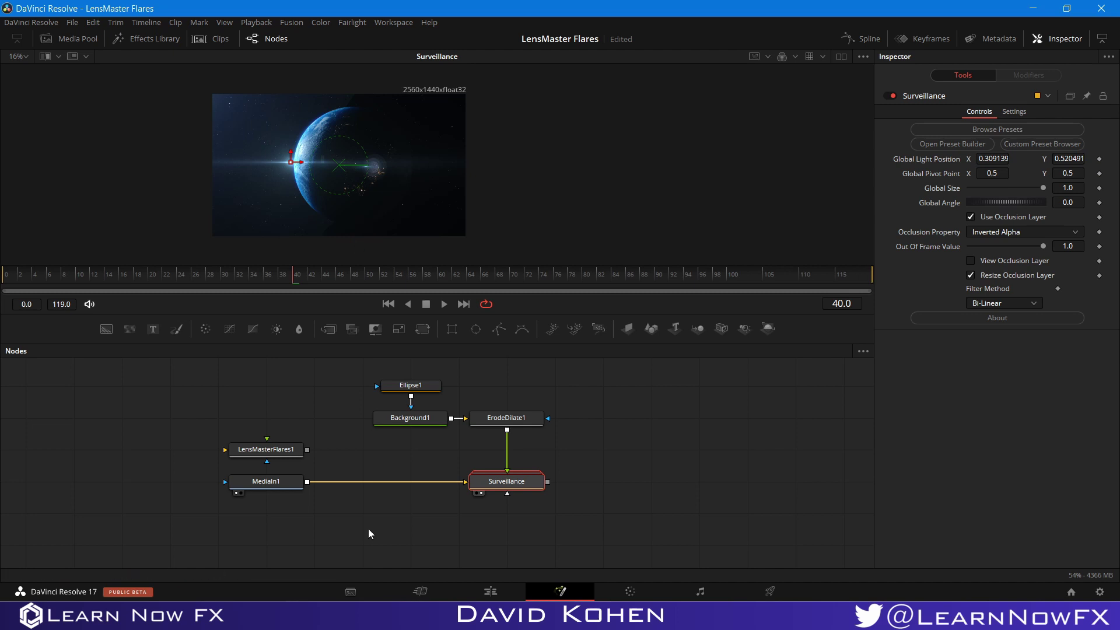
drag(289, 481, 375, 483)
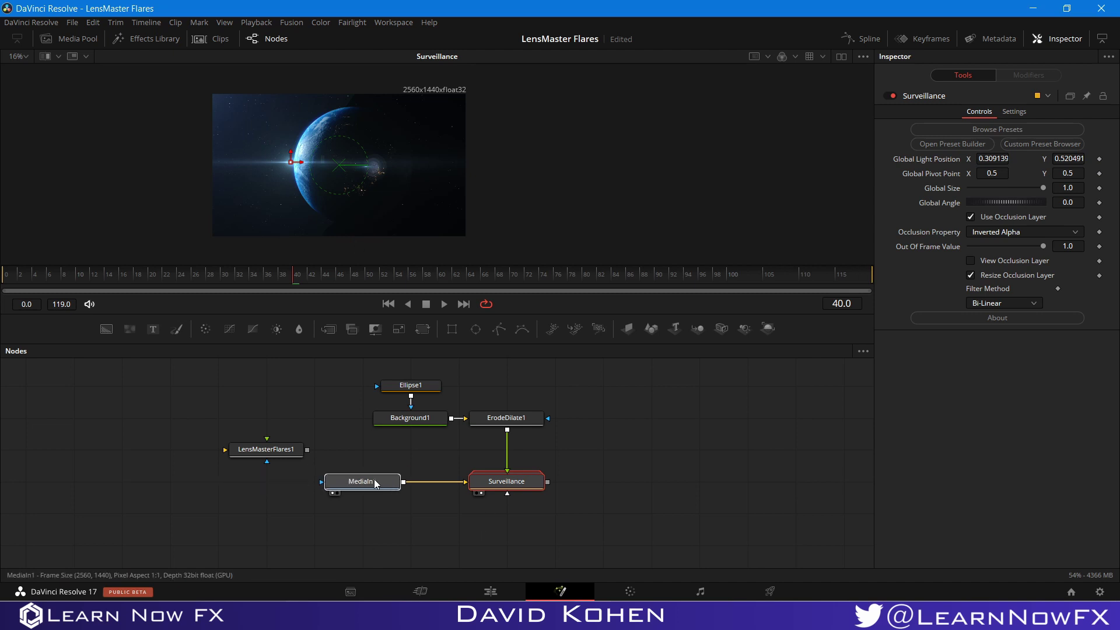
click(424, 482)
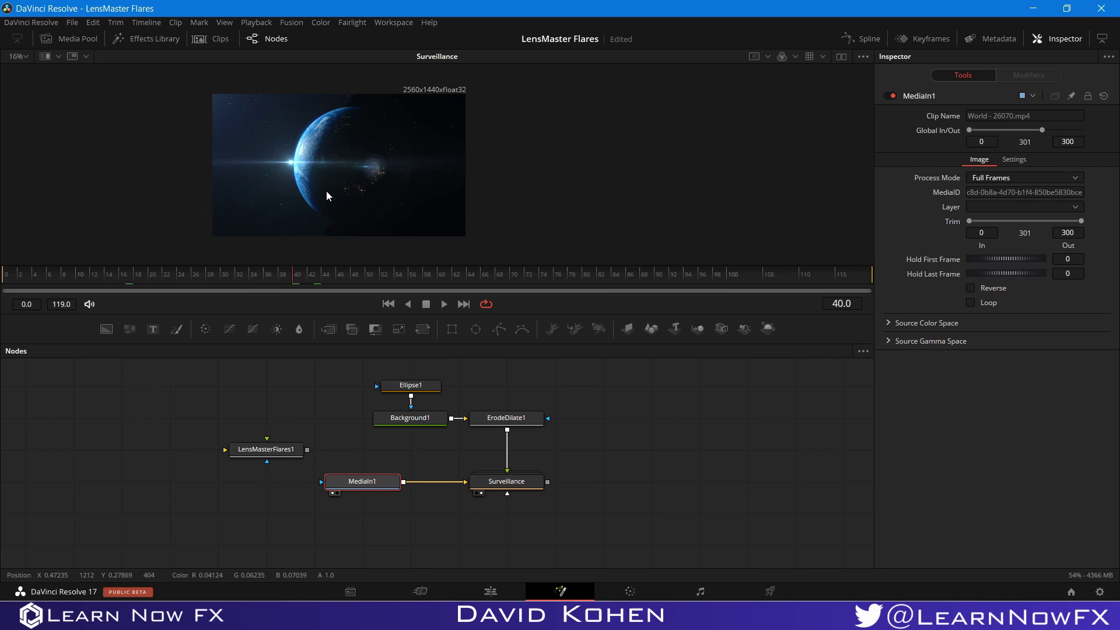
scroll(277, 164, up, 5)
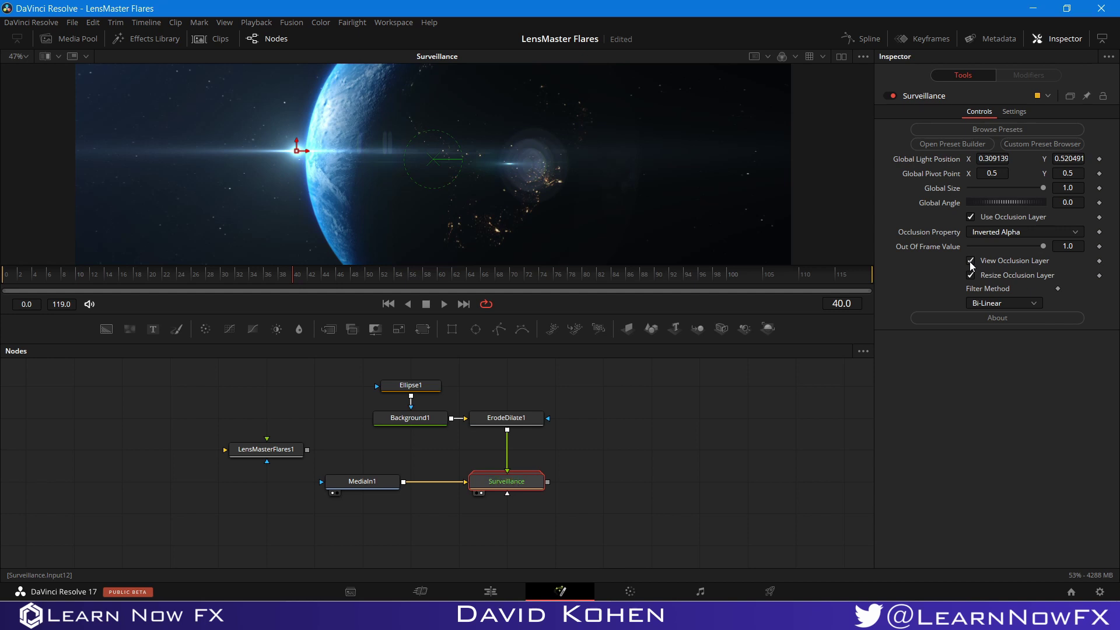
scroll(838, 245, down, 3)
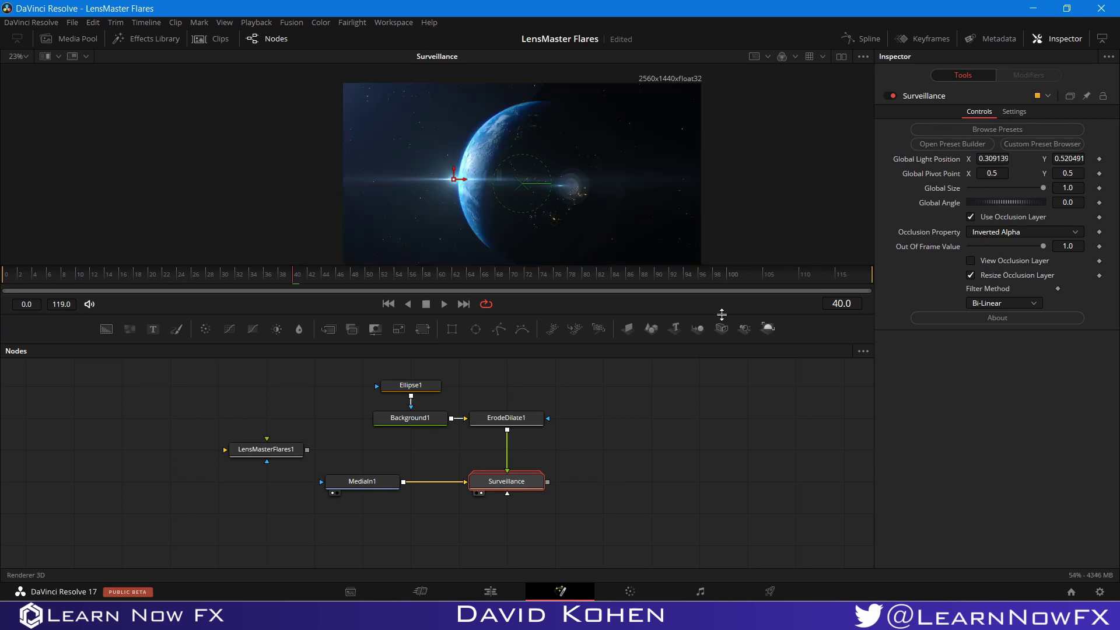
scroll(505, 207, down, 1)
scroll(479, 198, up, 2)
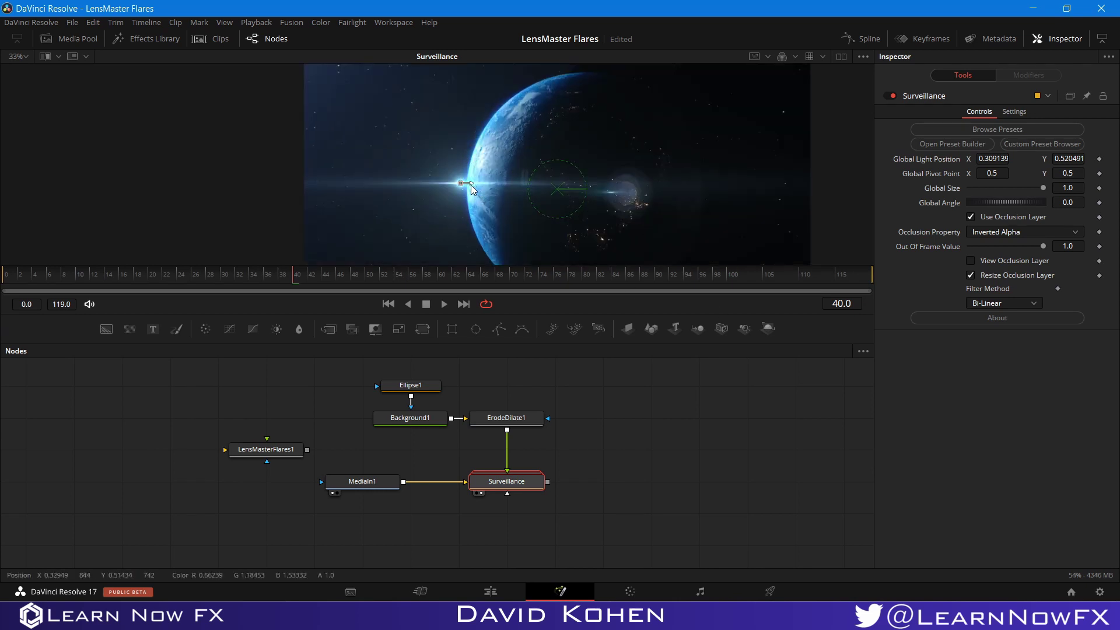
drag(470, 184, 481, 184)
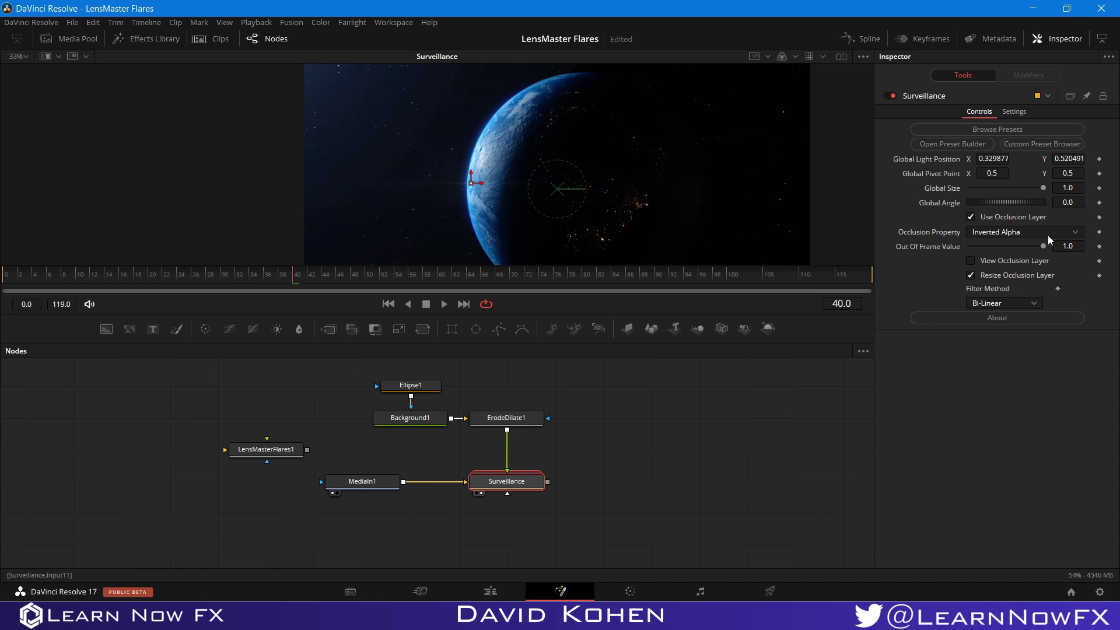
click(1003, 235)
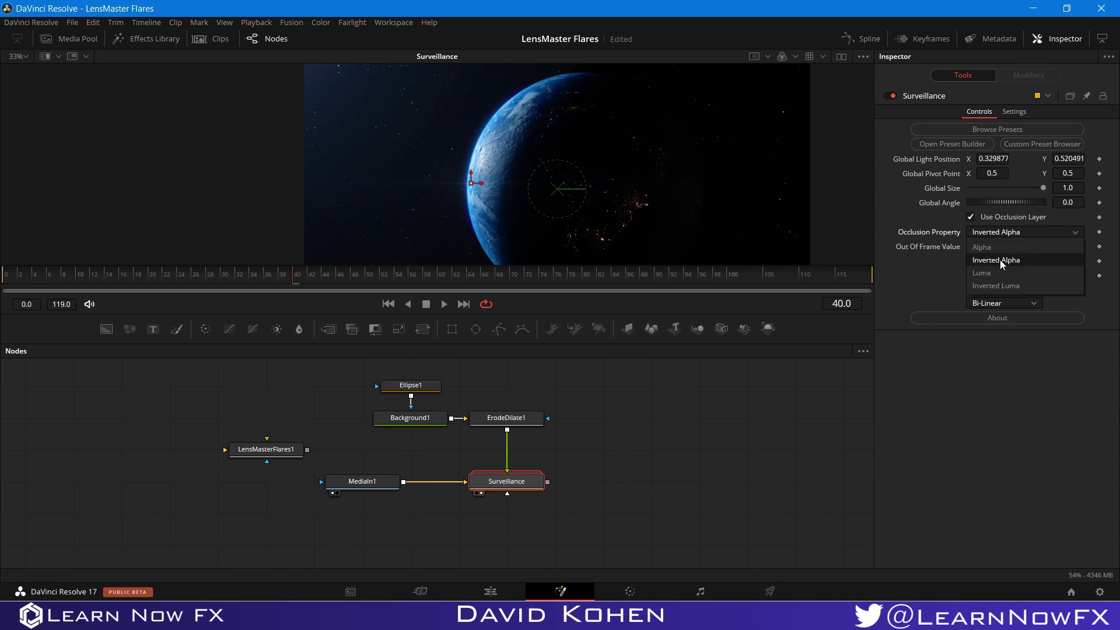
click(684, 496)
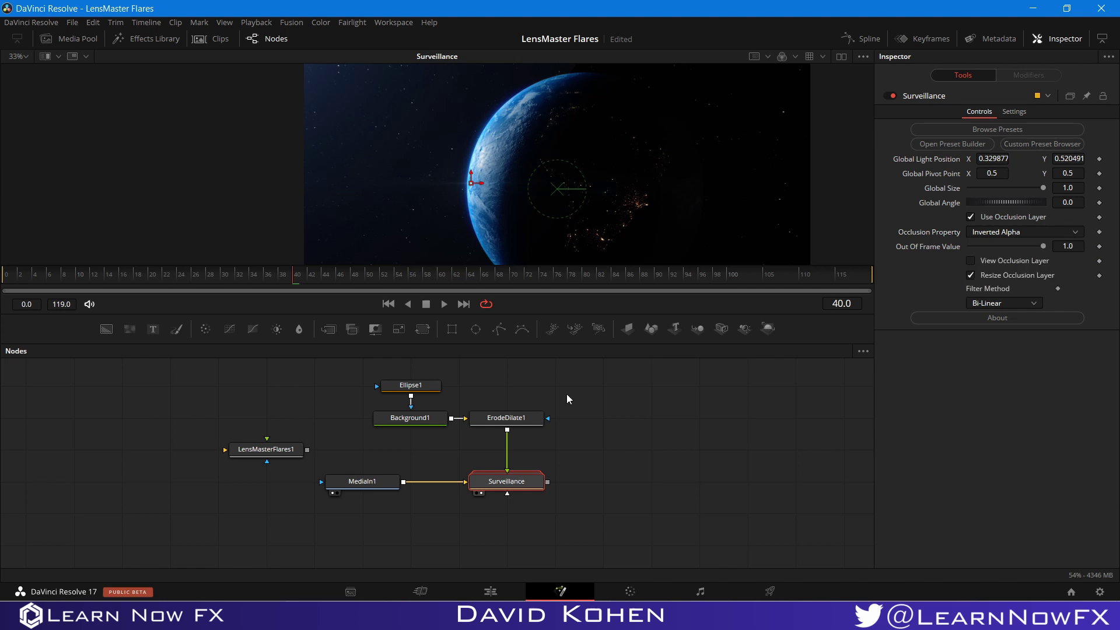
scroll(478, 204, down, 1)
scroll(479, 179, down, 1)
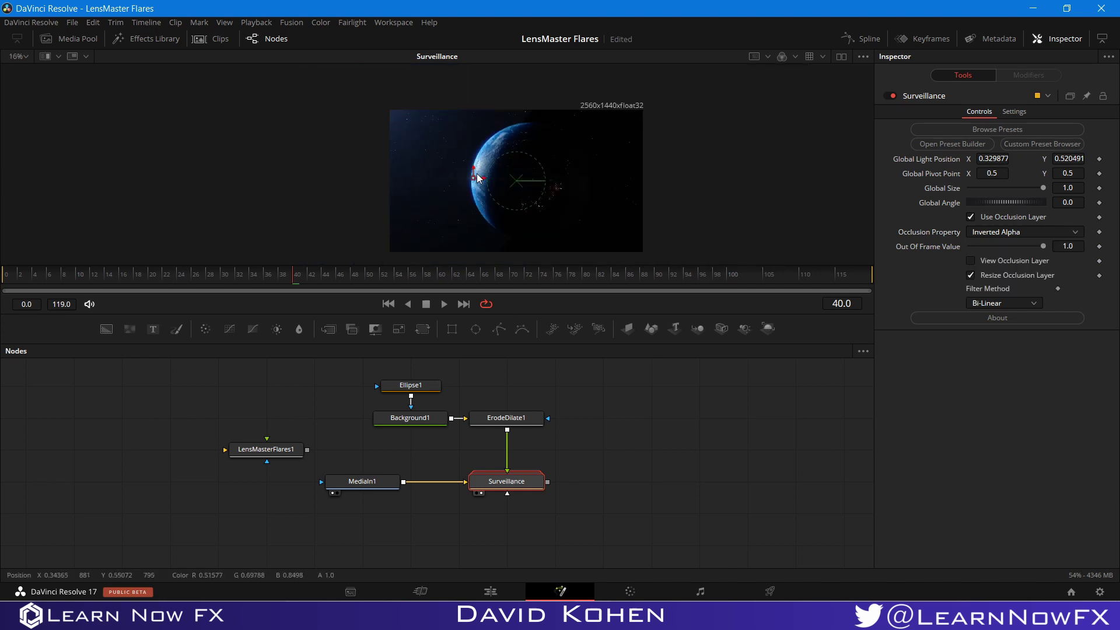
- Move the LensMasterFlares1 node up and left, level with Background1
click(270, 455)
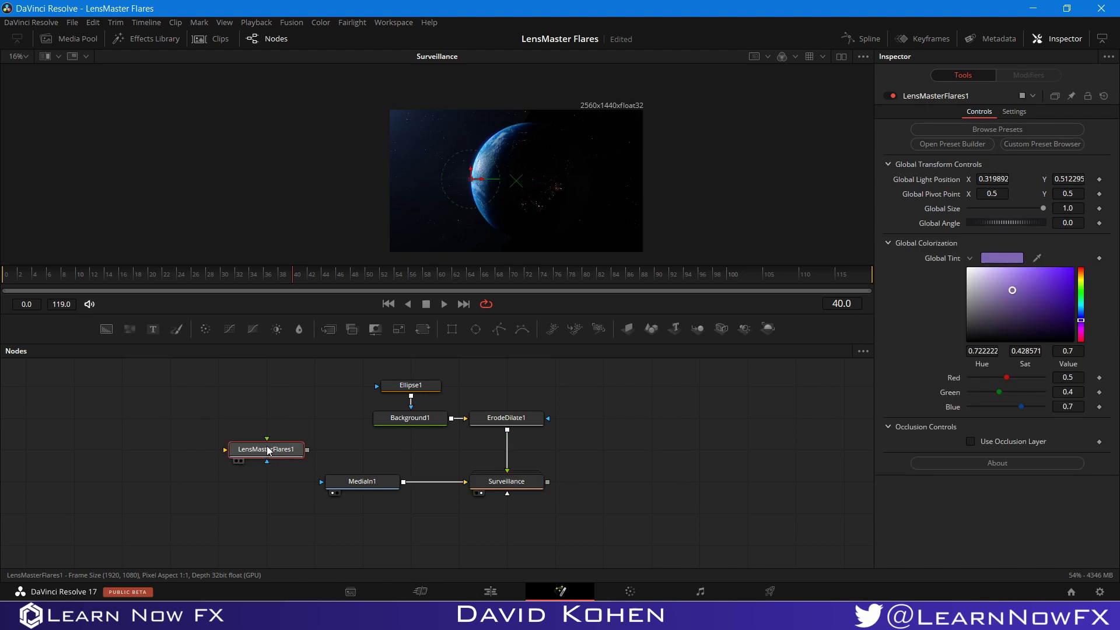
drag(266, 452, 294, 424)
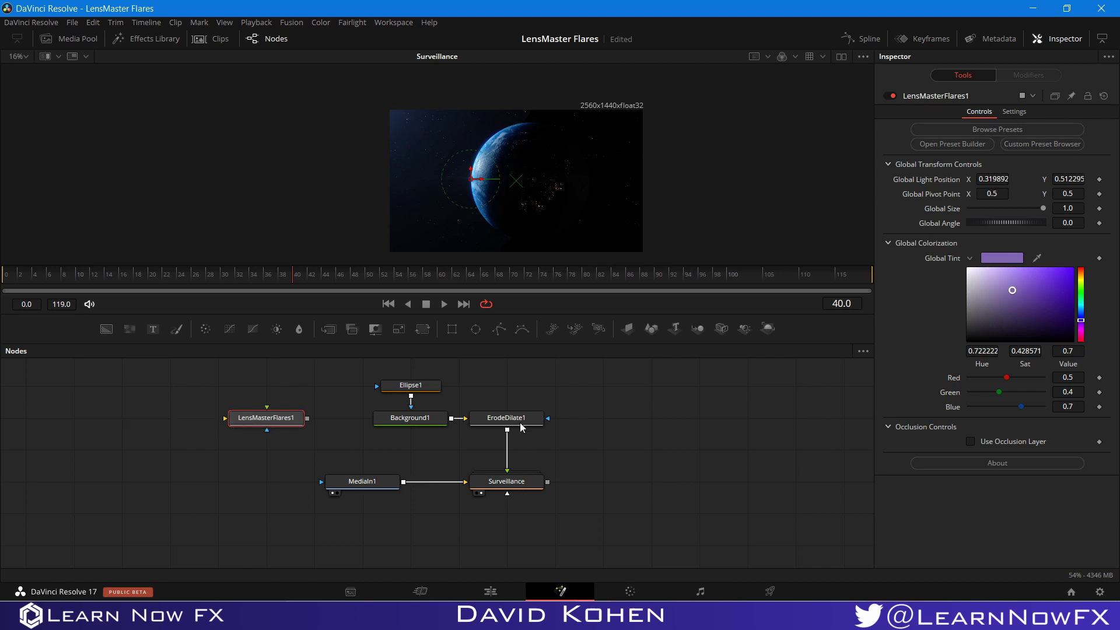
- Delete the four old surveillance nodes and the MediaIn1 clip node
drag(522, 530, 382, 379)
key(Delete)
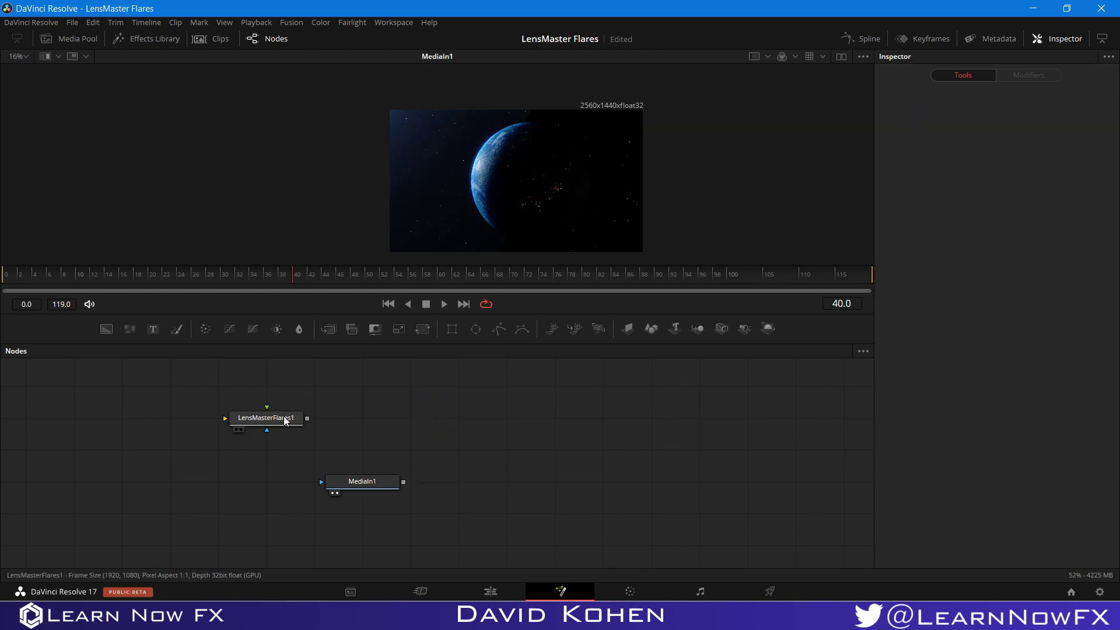
drag(285, 420, 477, 478)
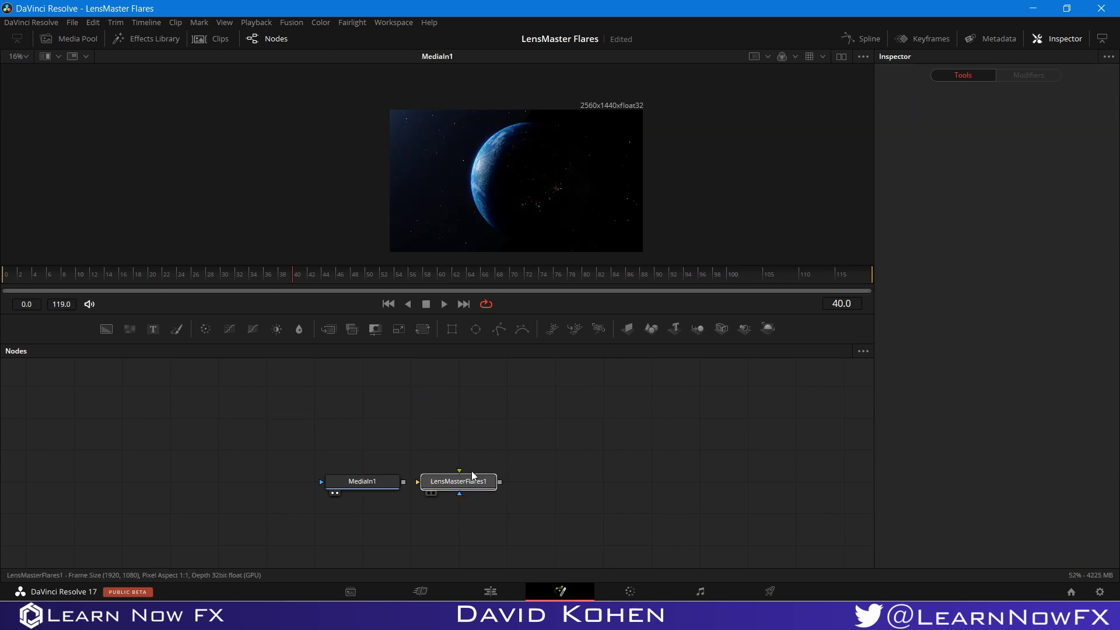
click(383, 482)
key(Delete)
- Add a Background node feeding LensMasterFlares1, view the flare, and line the two nodes up
drag(103, 328, 431, 485)
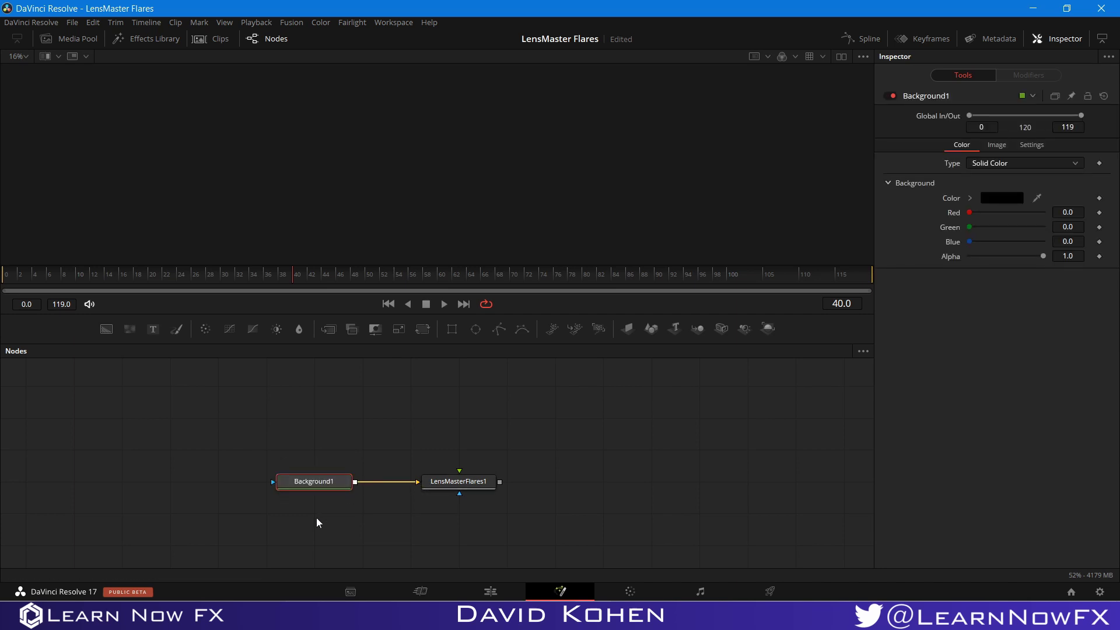
mouse_move(316, 522)
mouse_down()
mouse_move(467, 471)
mouse_move(391, 387)
mouse_up()
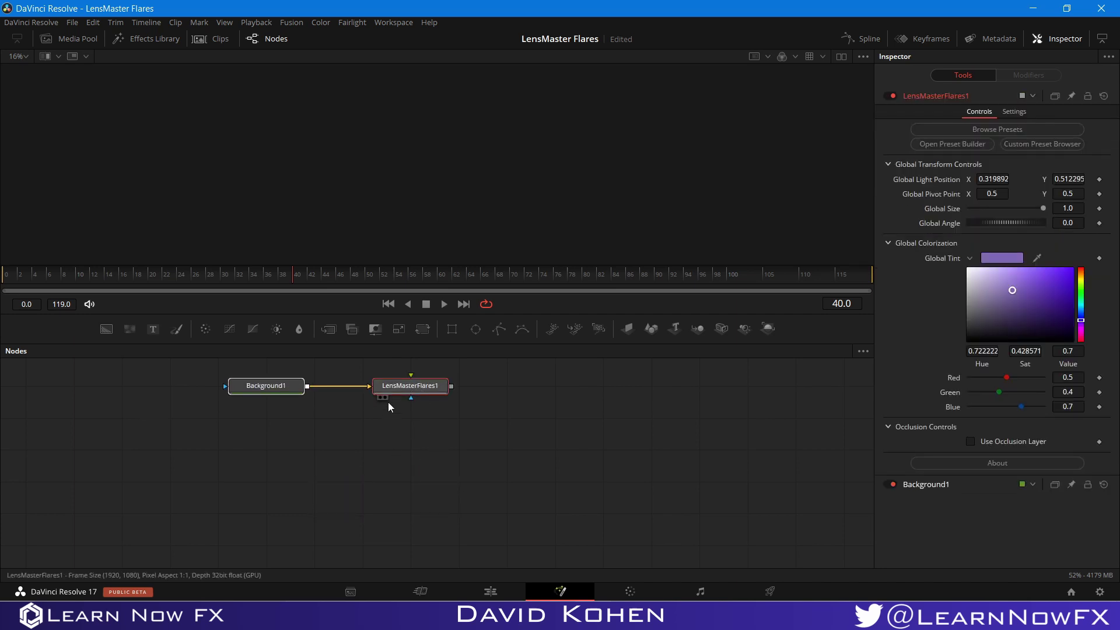
click(388, 402)
click(382, 398)
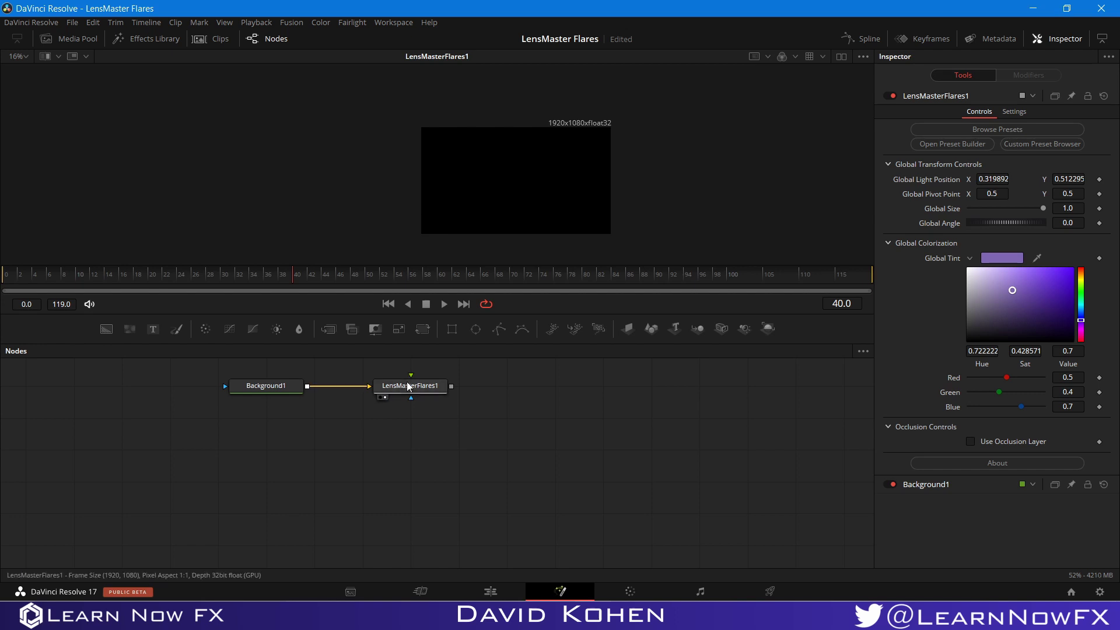
drag(407, 382, 503, 383)
drag(298, 385, 454, 389)
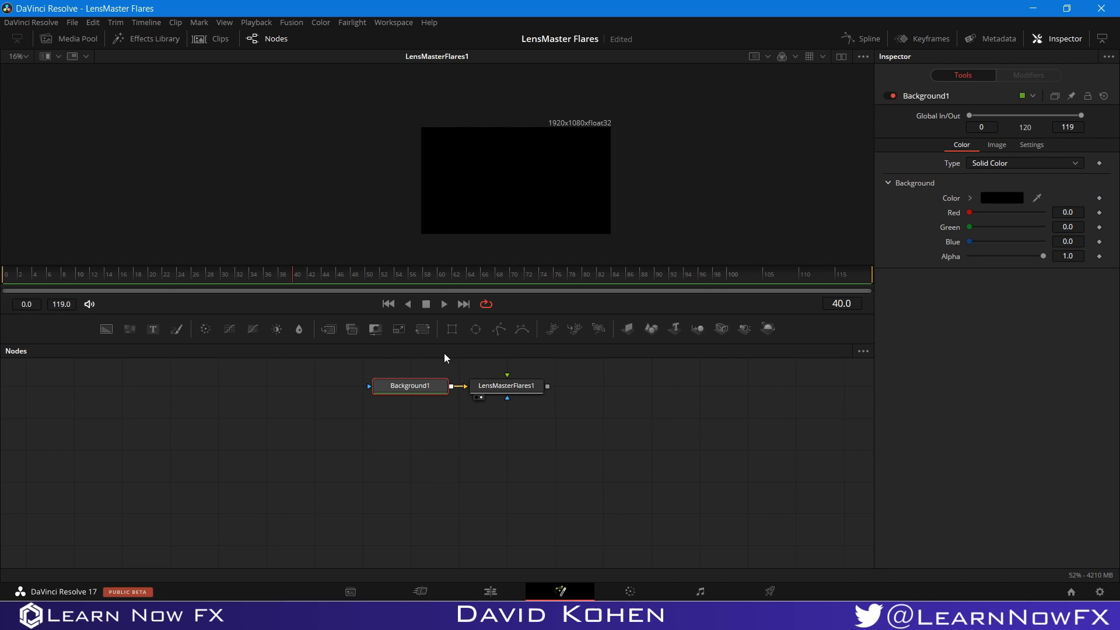
- Add a Glow element after LensMasterFlares1 from the Preset Builder and hide its on-screen widgets
click(501, 386)
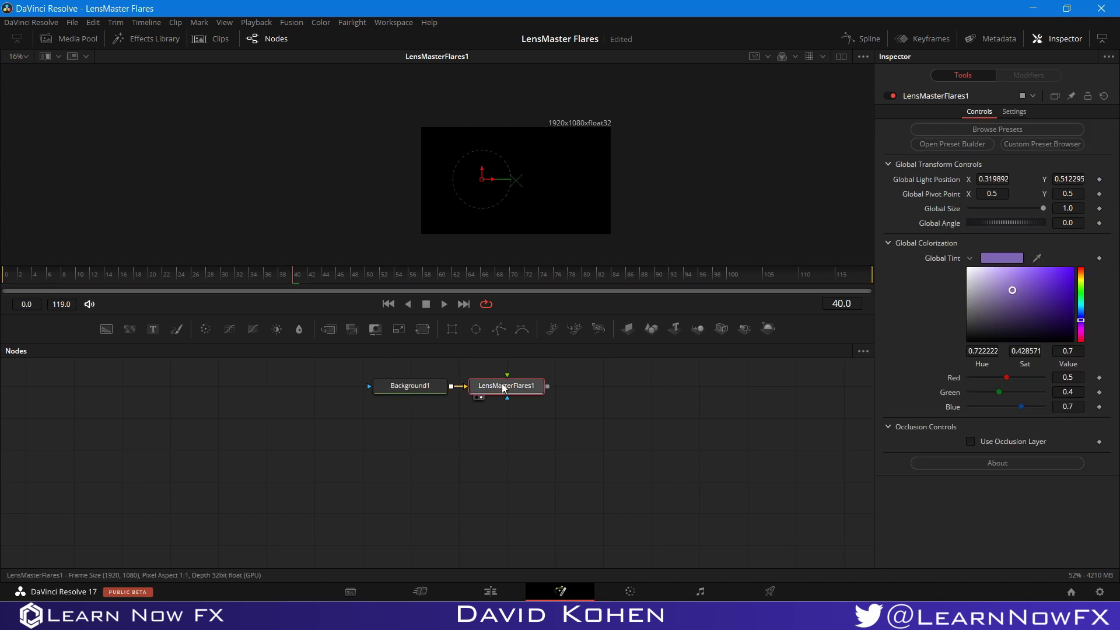
click(932, 146)
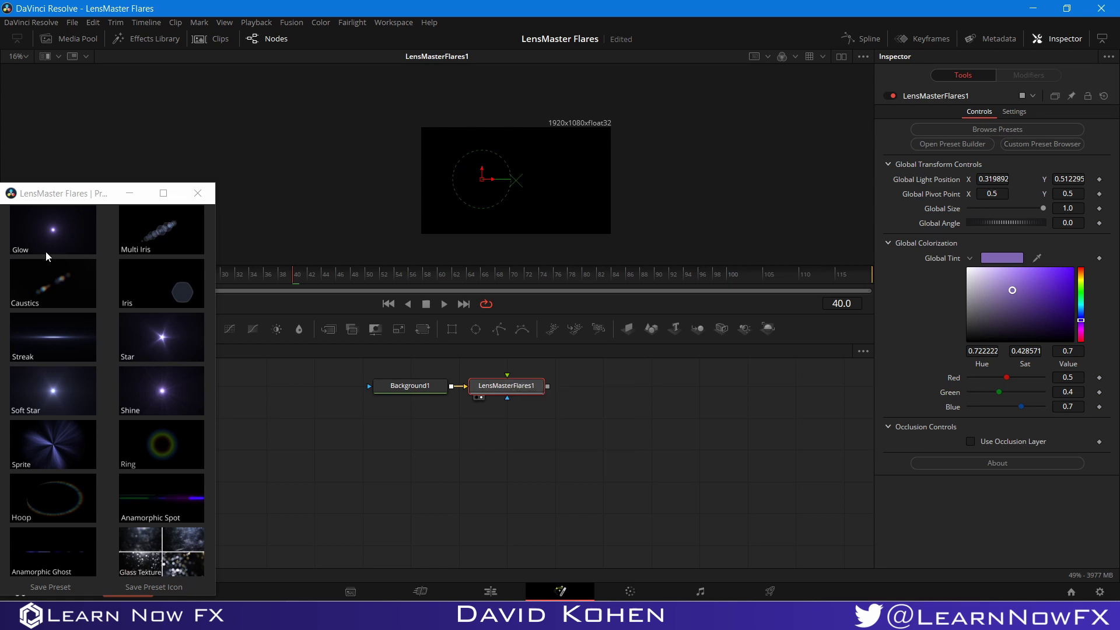
click(44, 233)
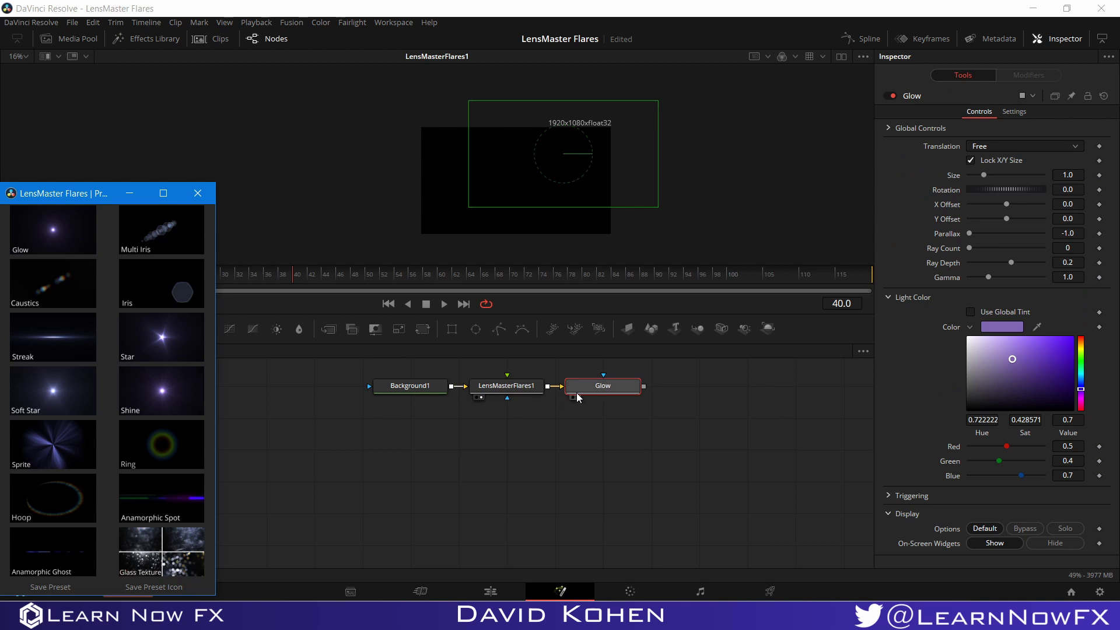
click(574, 397)
scroll(484, 169, up, 3)
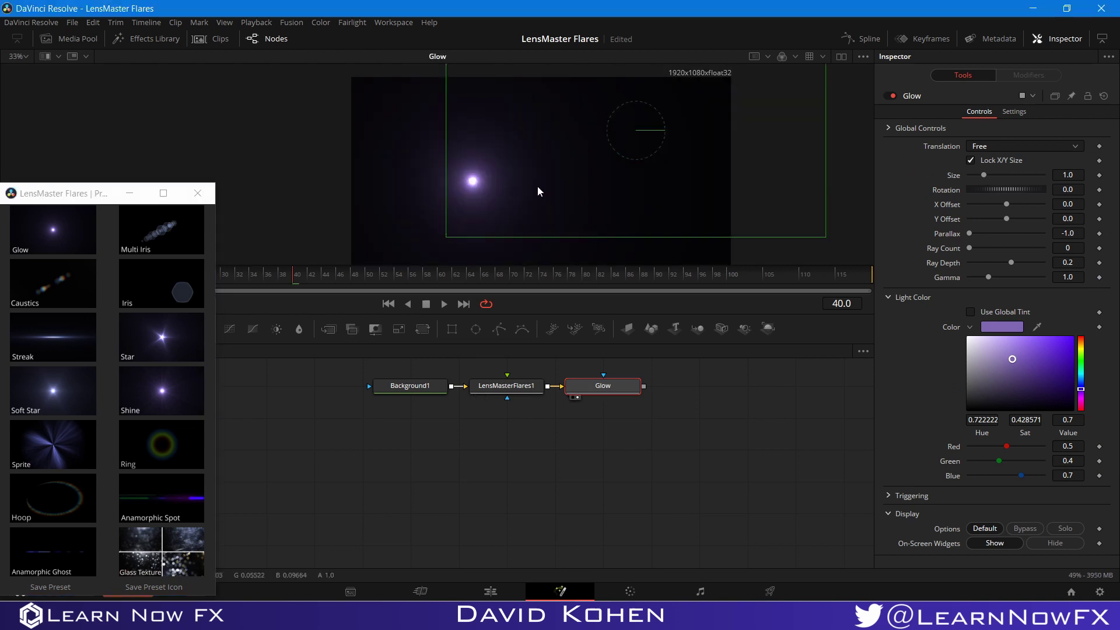
click(1059, 538)
scroll(556, 150, down, 3)
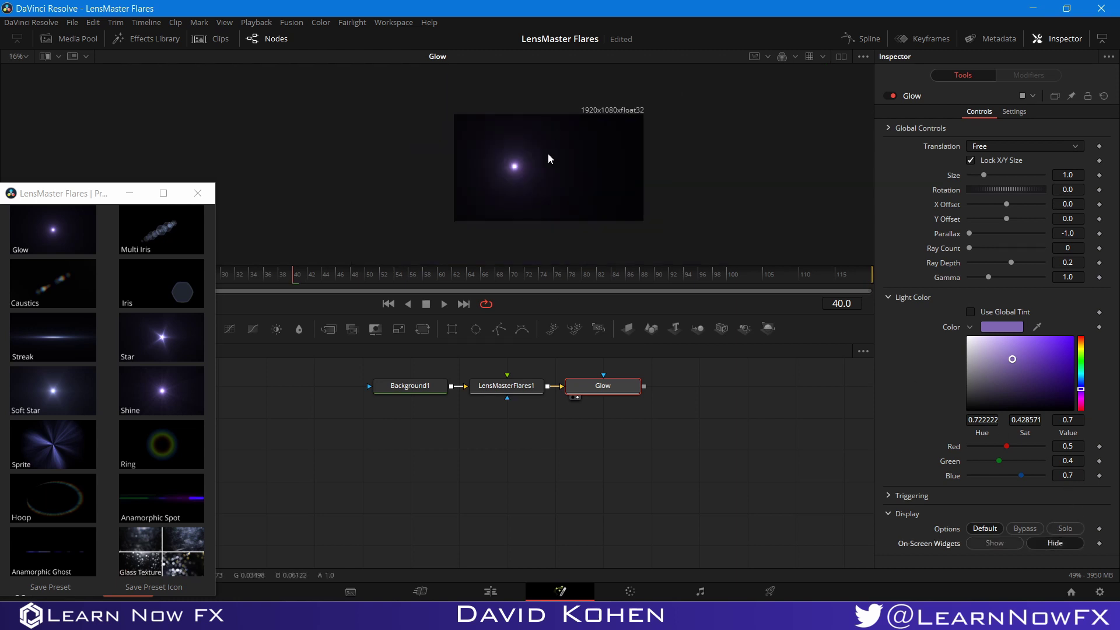
scroll(548, 153, up, 2)
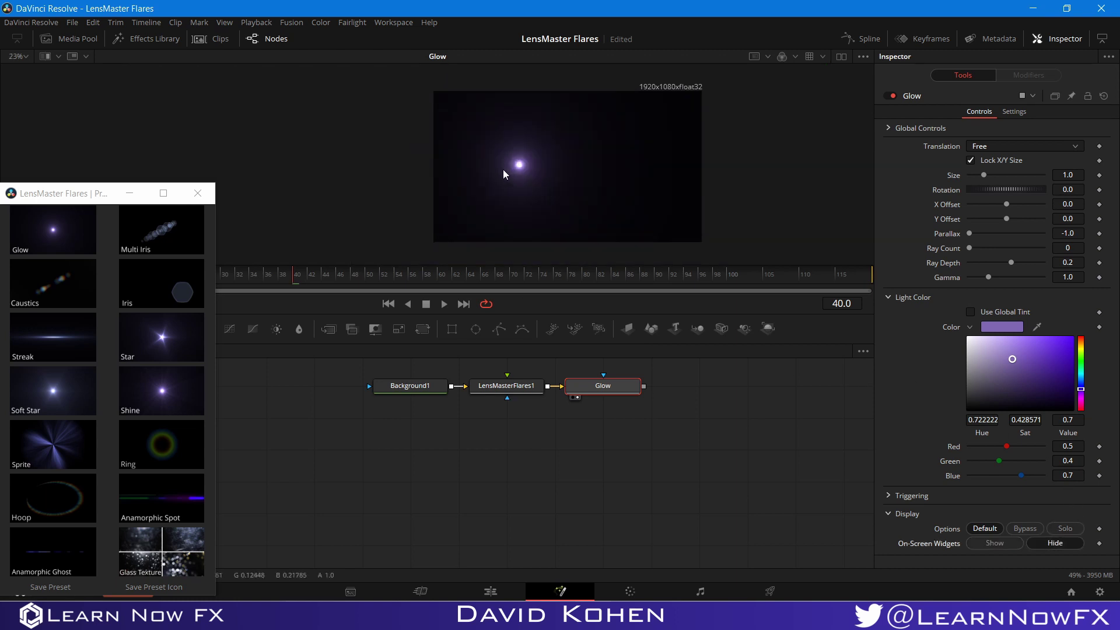
- Enable triggering on the Glow and move the flare light toward the frame edge
click(896, 496)
scroll(916, 426, down, 2)
click(971, 376)
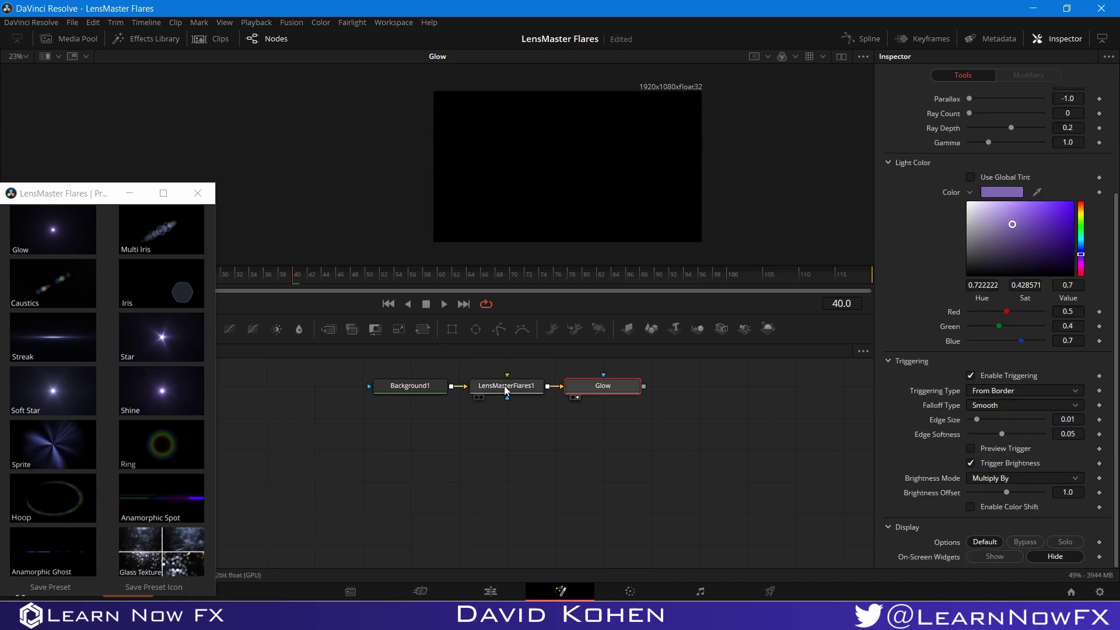
drag(513, 172, 533, 239)
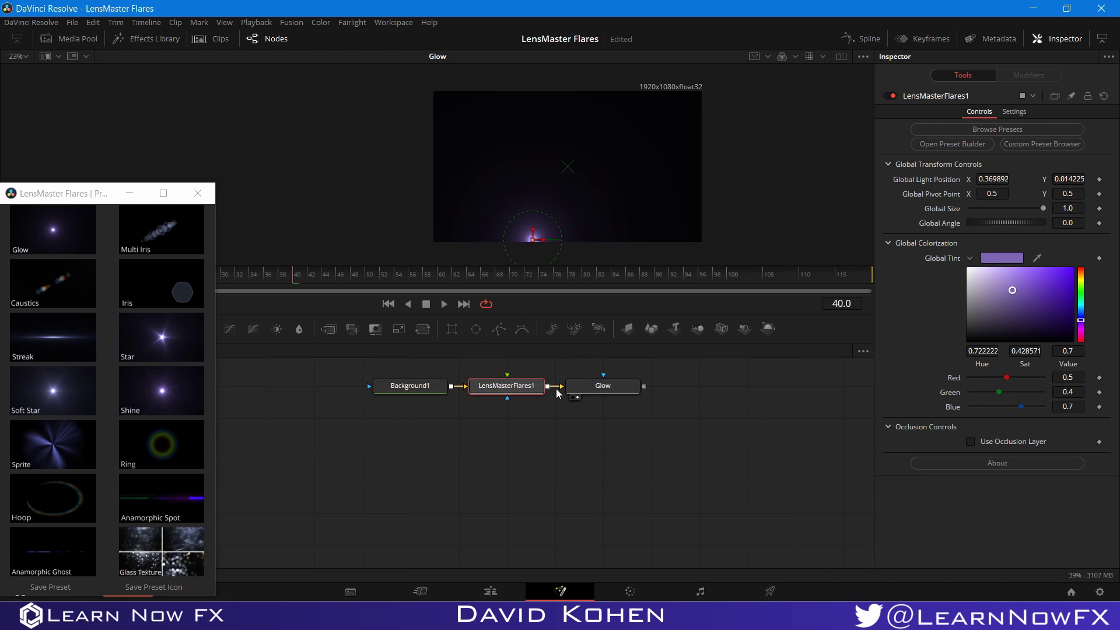
- Set the Glow to trigger From Center and preview the trigger area
click(601, 390)
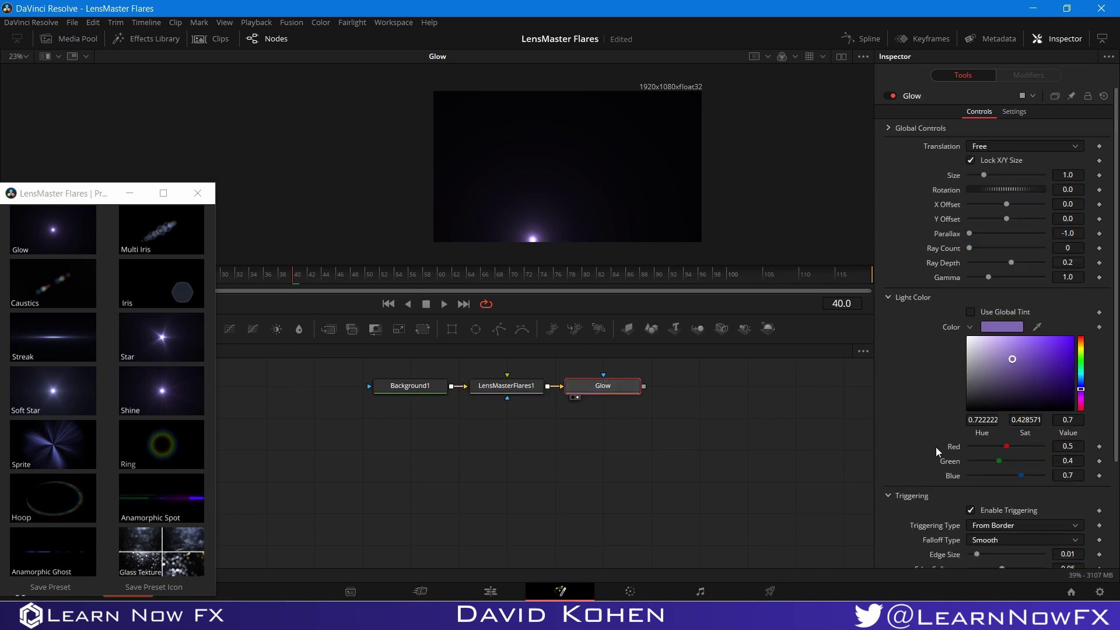
scroll(935, 447, down, 3)
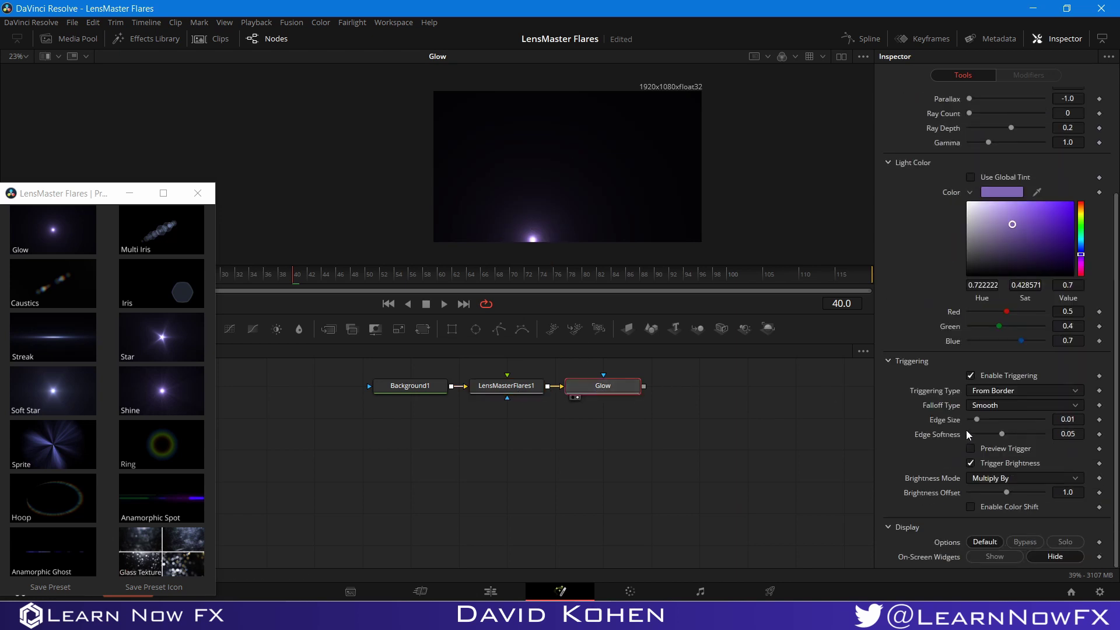
click(983, 393)
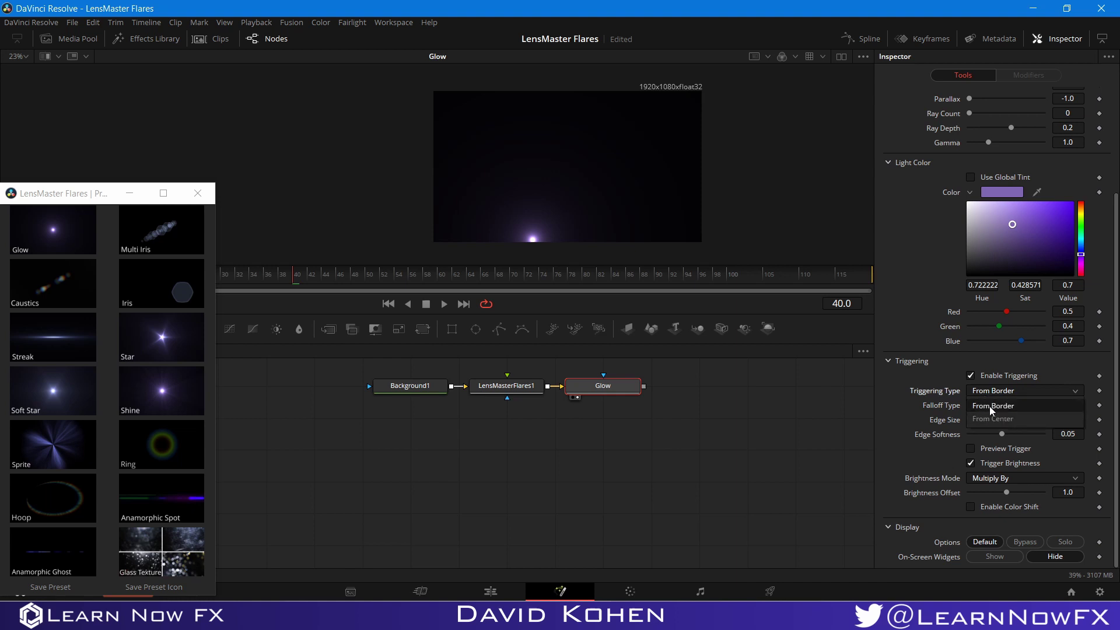
click(988, 416)
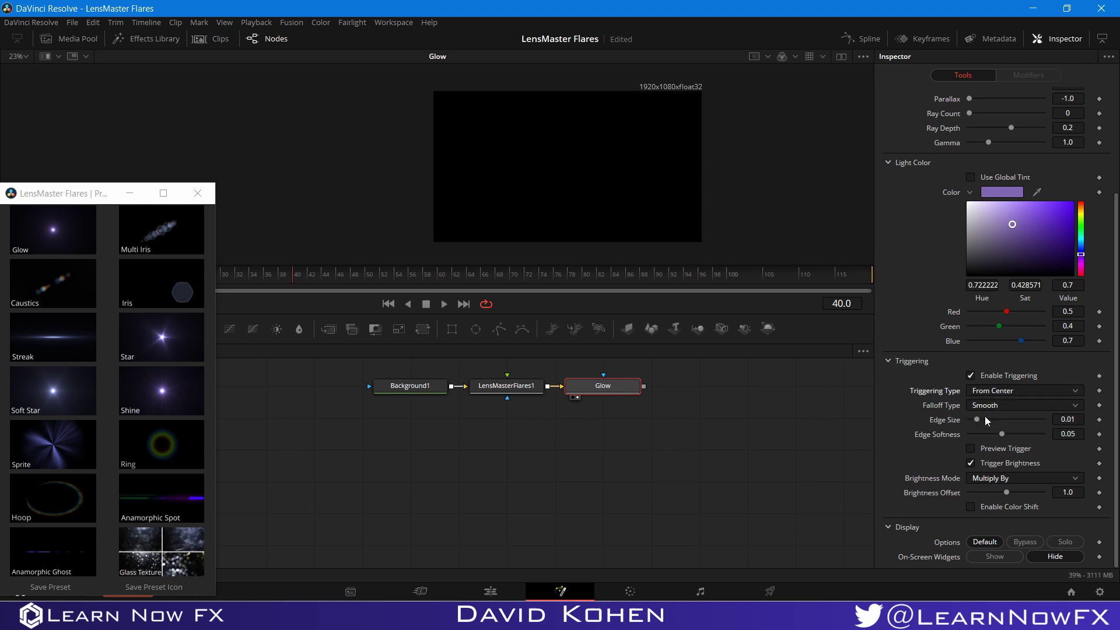
click(970, 448)
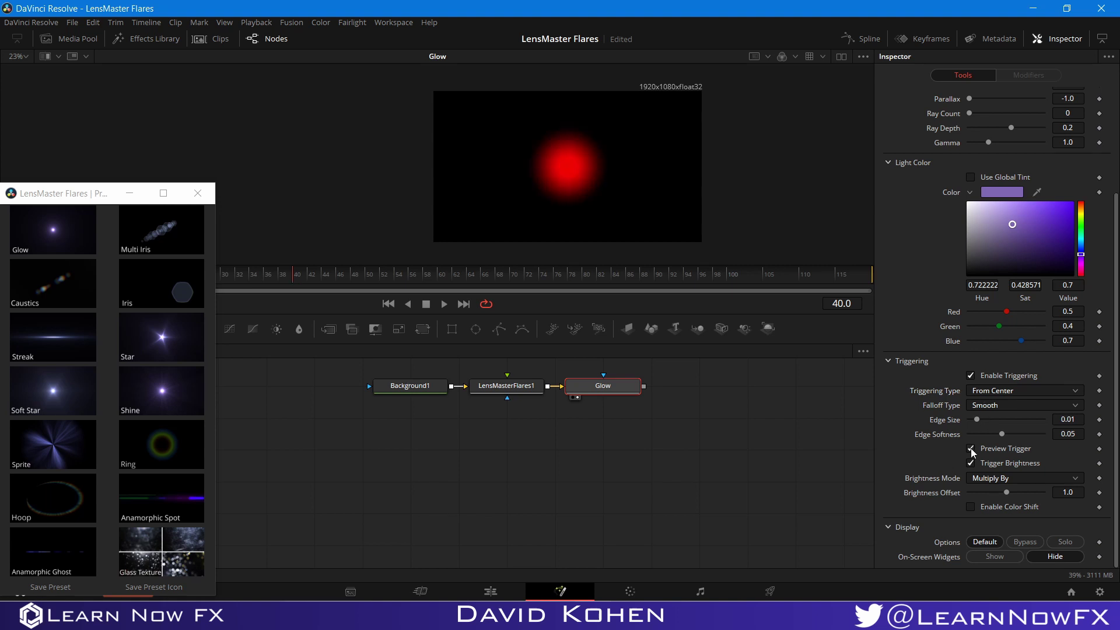
scroll(567, 171, up, 1)
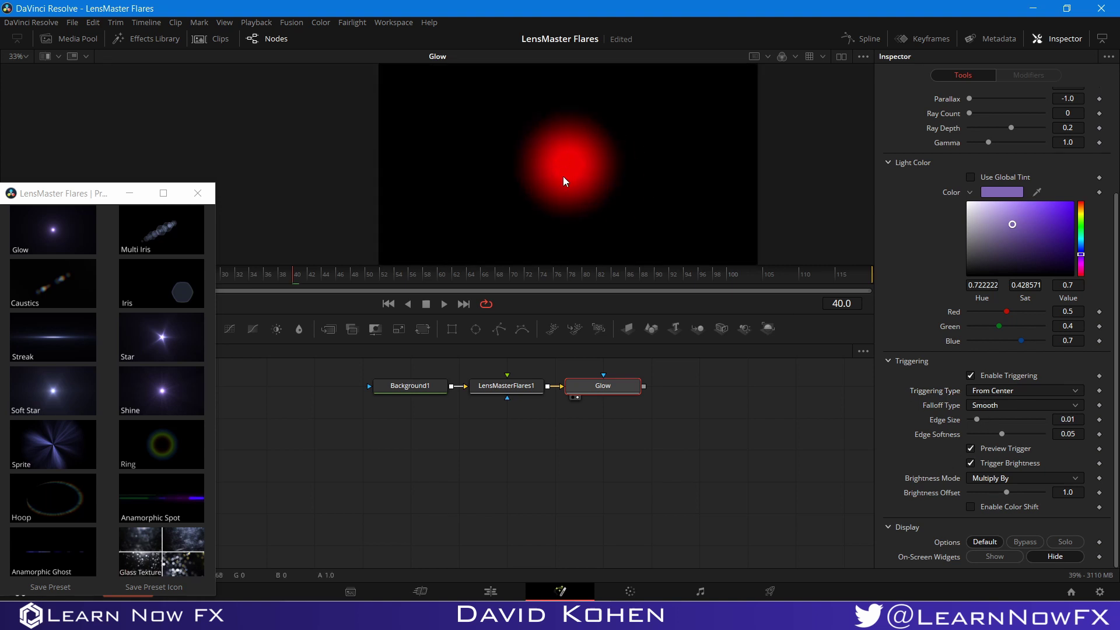
- Make the Glow falloff Exponential, turn off trigger preview, and centre the light at 0.487283, 0.552985
click(997, 404)
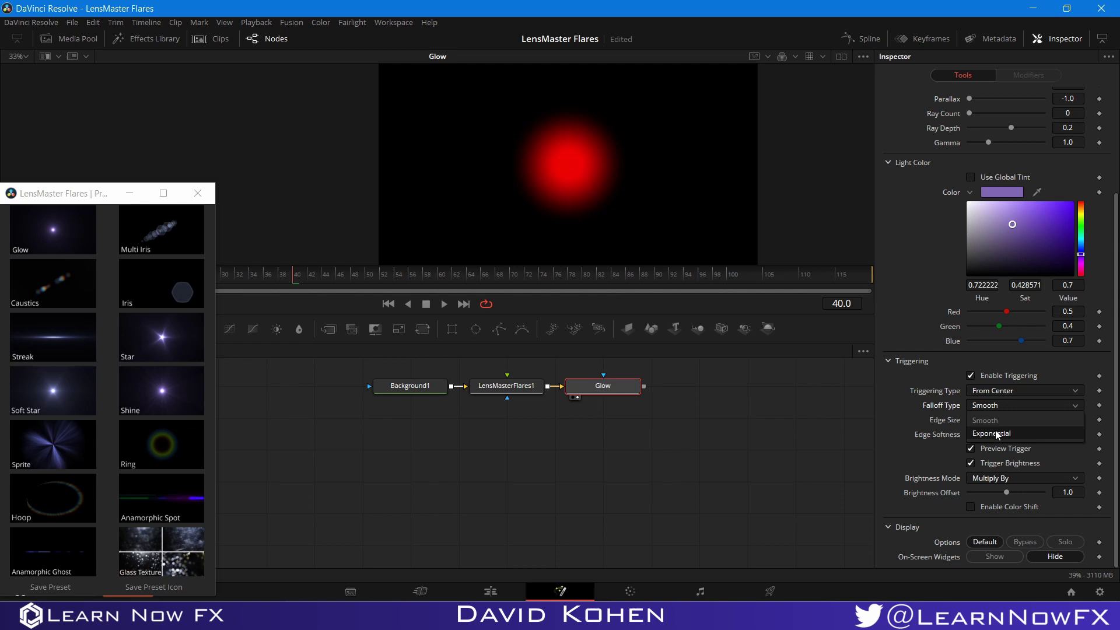
click(995, 431)
scroll(531, 157, down, 1)
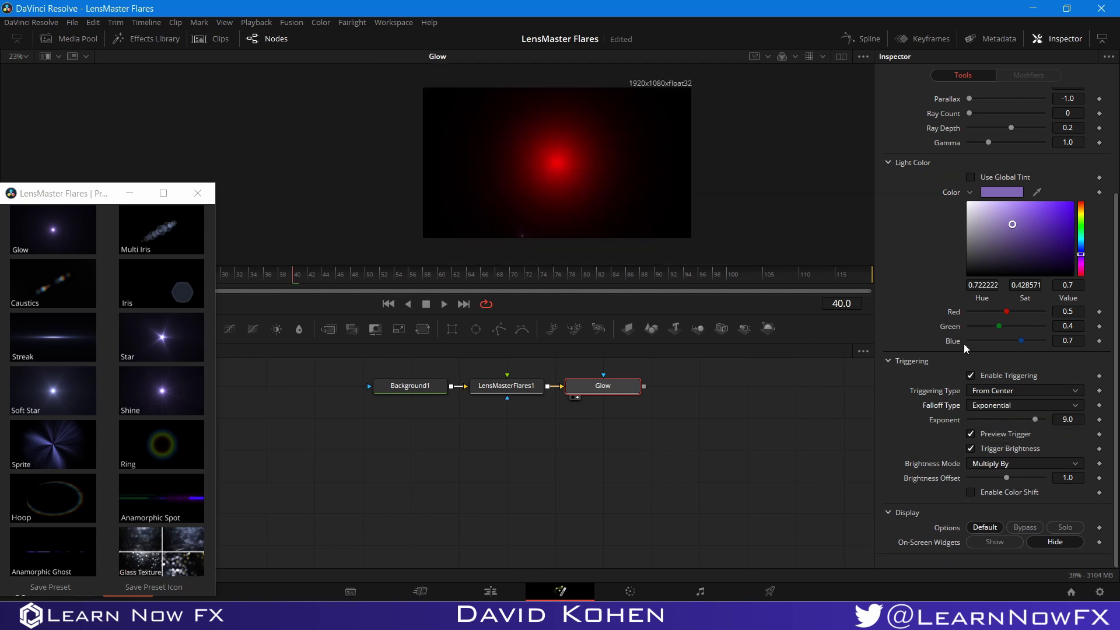
click(971, 434)
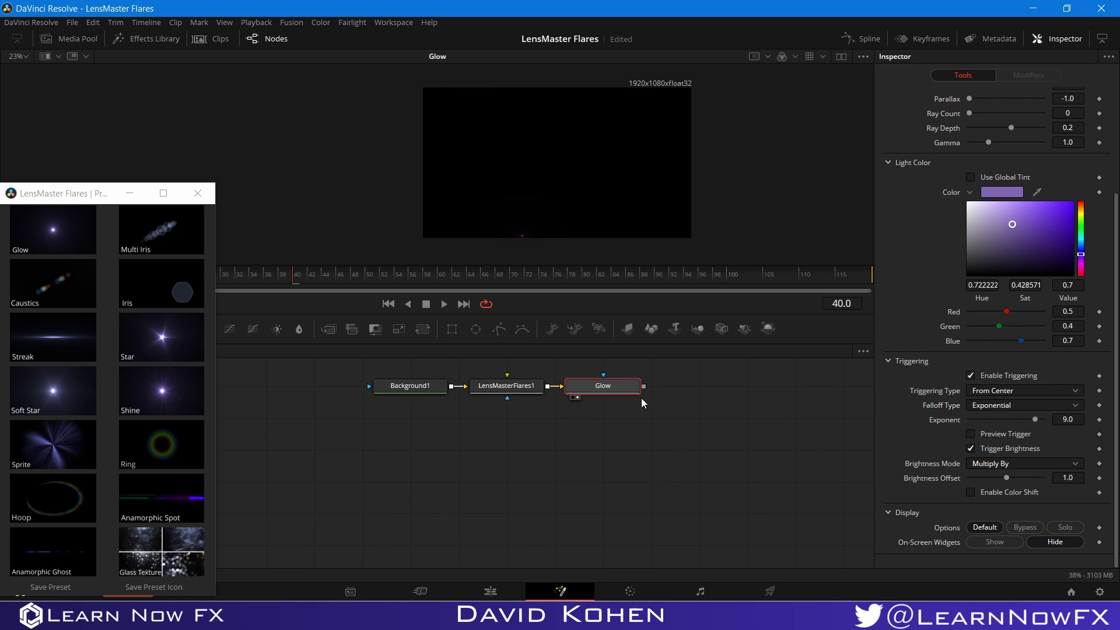
click(506, 390)
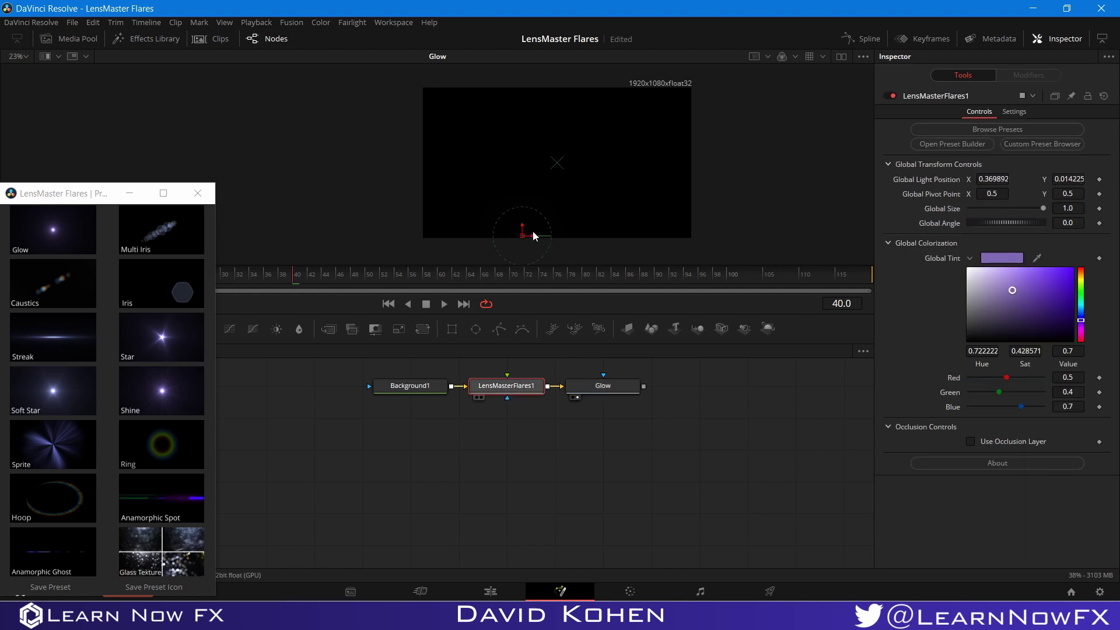
drag(522, 230, 551, 170)
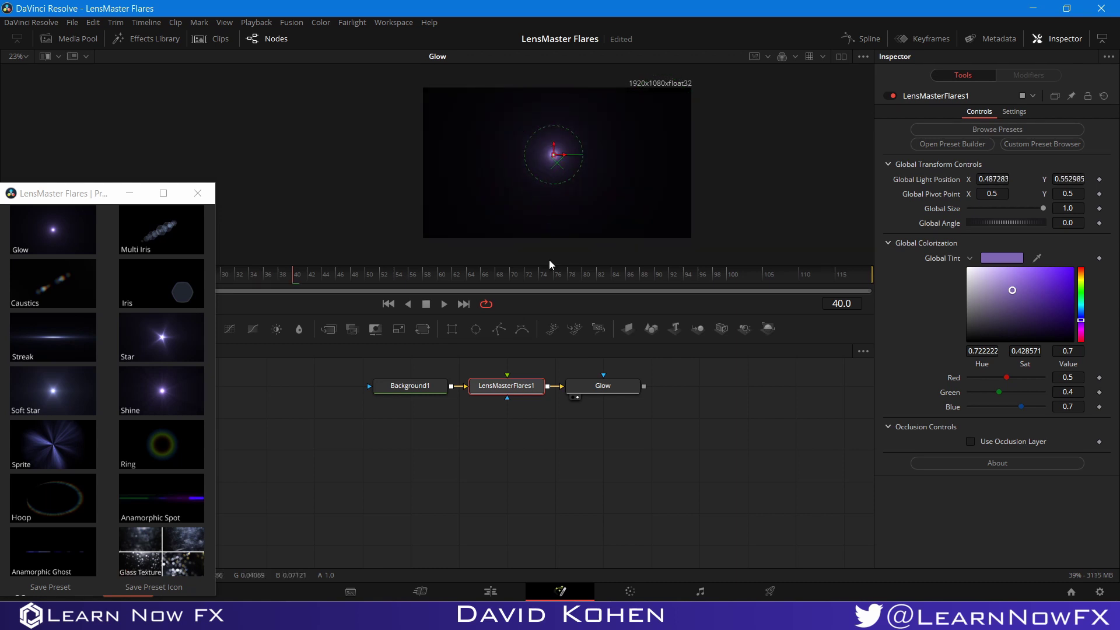
- Switch Glow triggering from brightness to color shift and test it, leaving the light at 0.502501, 0.727403
click(591, 390)
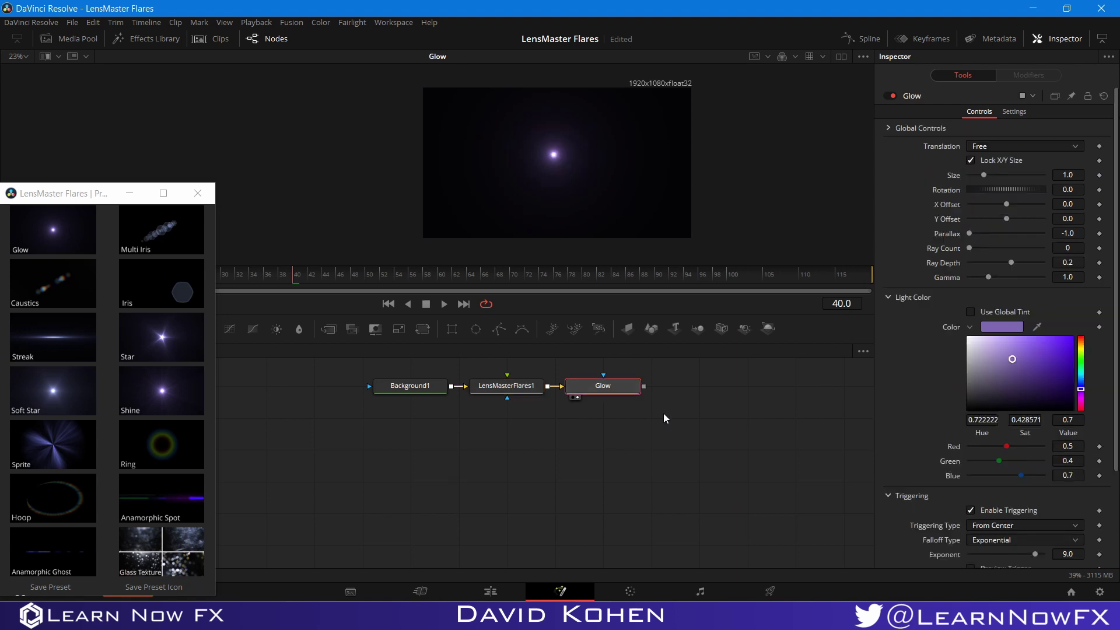
scroll(1012, 361, down, 2)
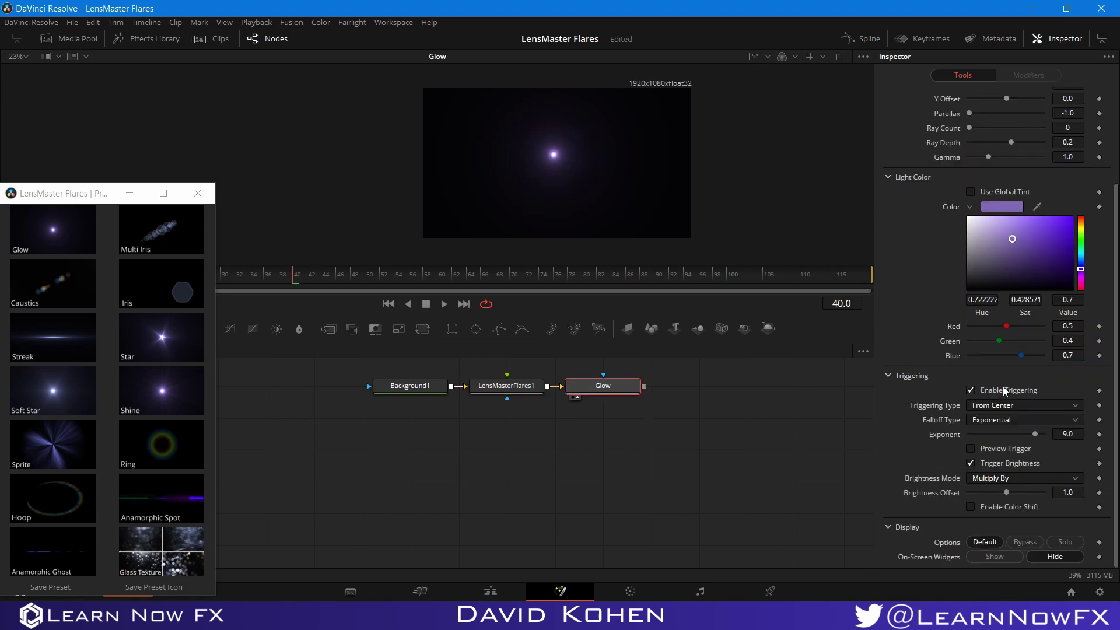
click(973, 463)
click(971, 478)
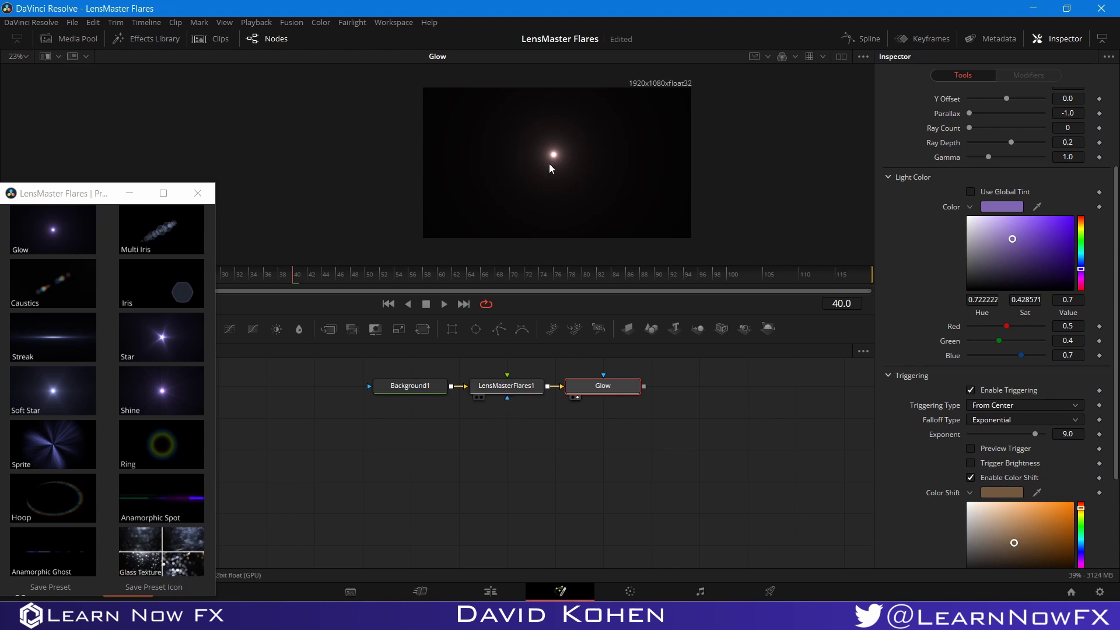
drag(551, 169, 611, 143)
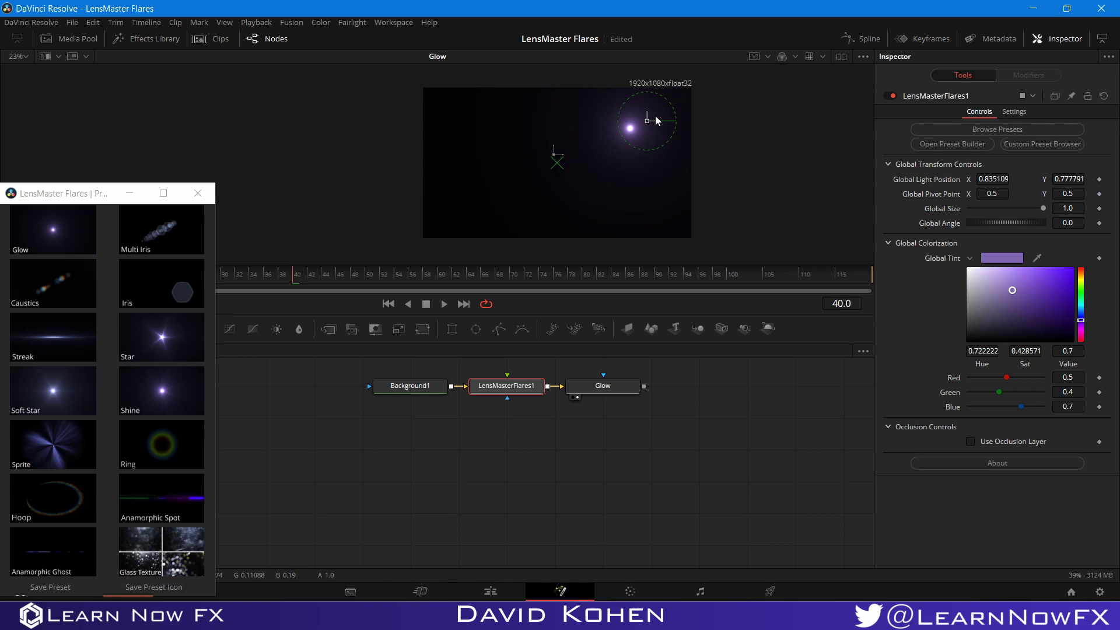
drag(656, 121, 558, 131)
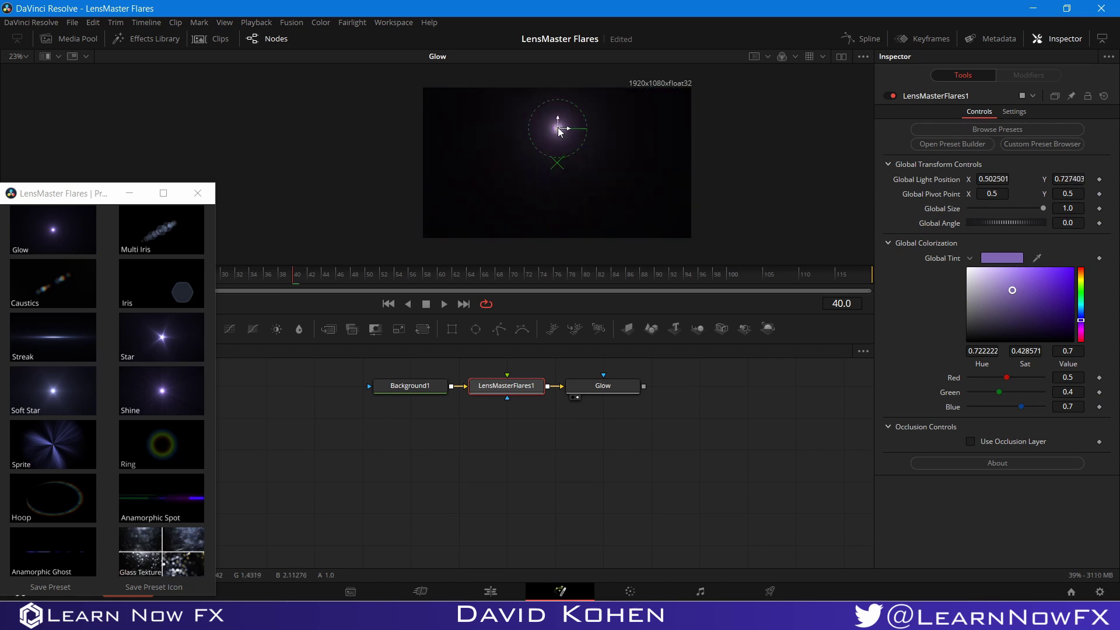
click(602, 387)
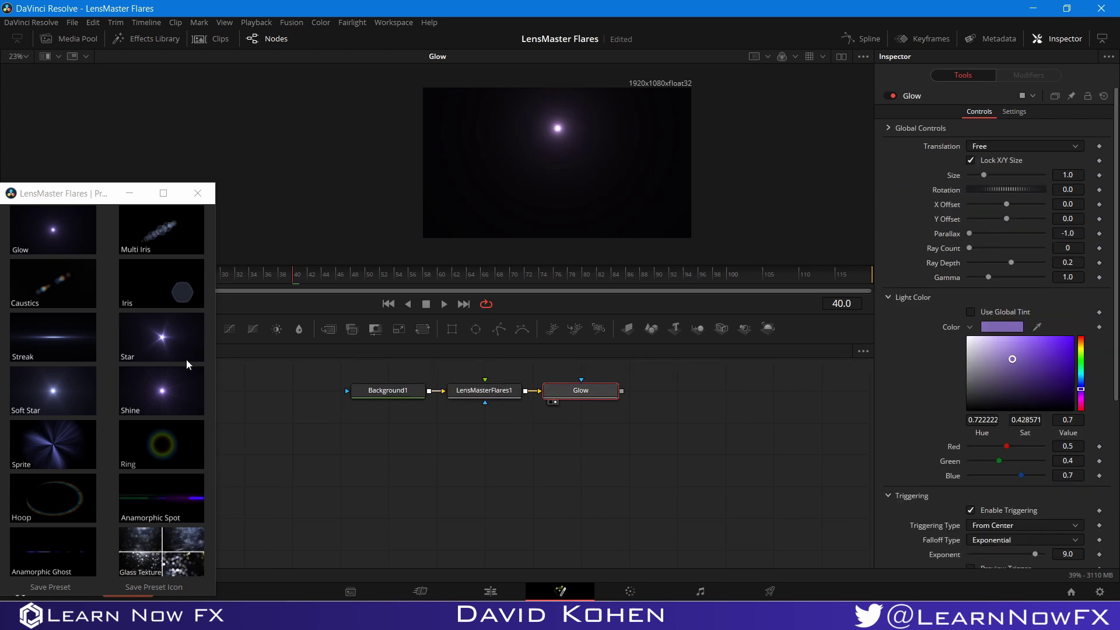
- Append a MultiIris element after Glow and place its node below Glow
click(172, 224)
click(164, 235)
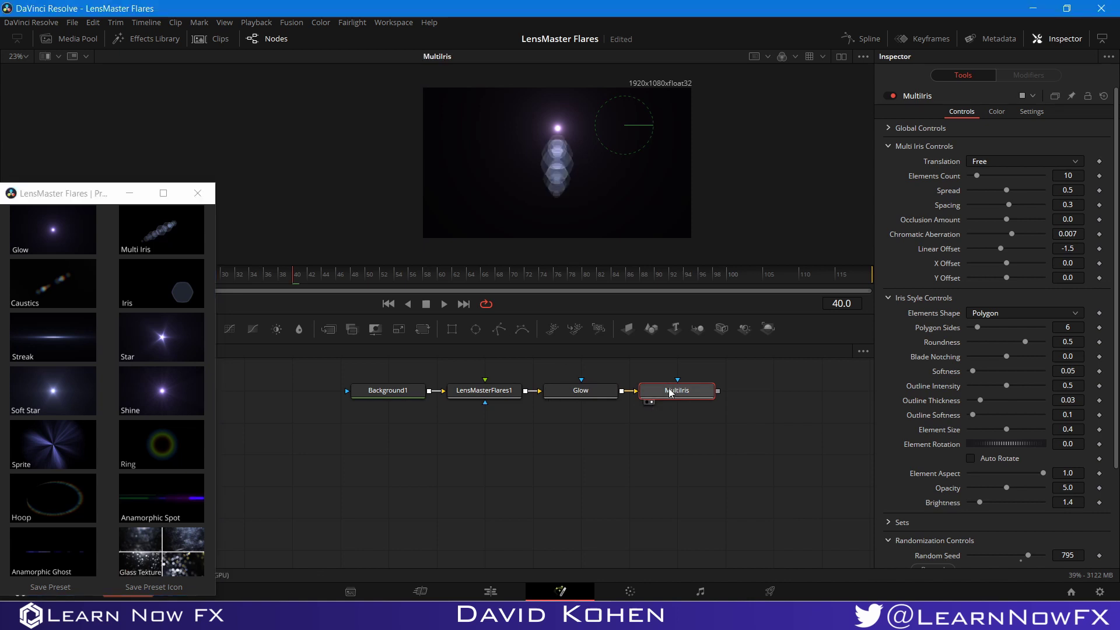
drag(658, 389, 552, 419)
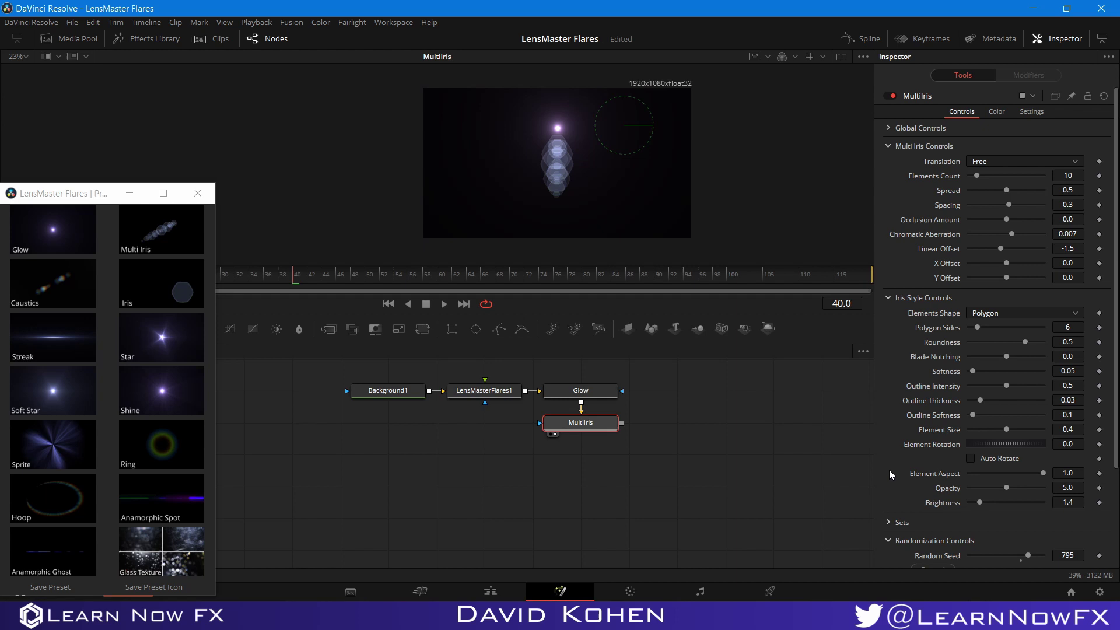
scroll(890, 474, down, 5)
click(910, 509)
scroll(914, 489, down, 6)
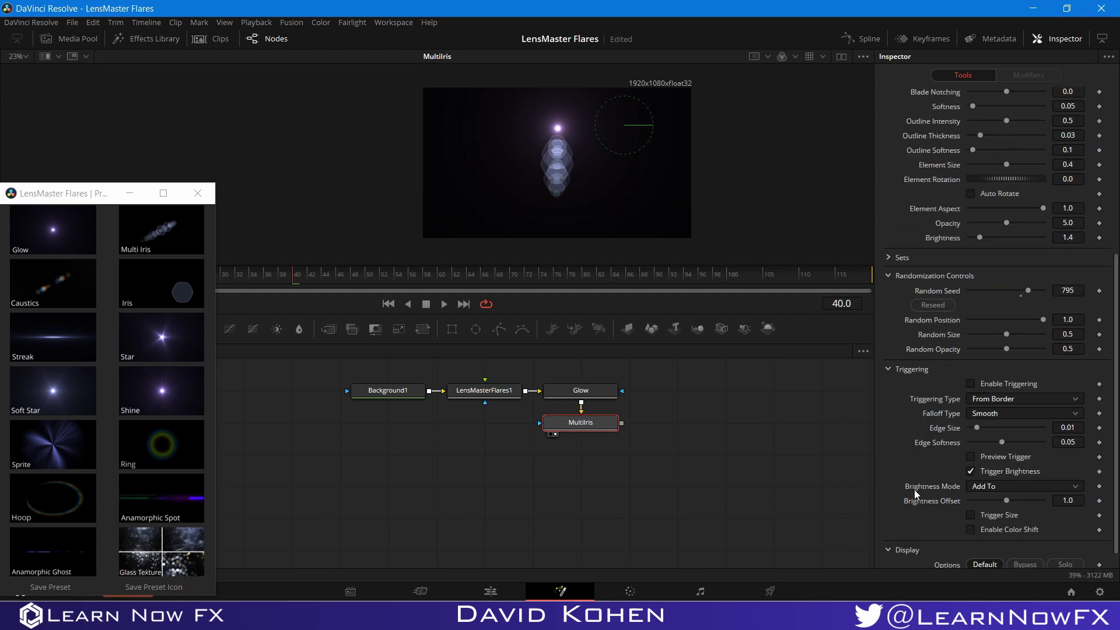
- Set MultiIris triggering to From Center, Exponential, exponent 2.0, brightness mode Multiply By
click(1001, 378)
click(988, 401)
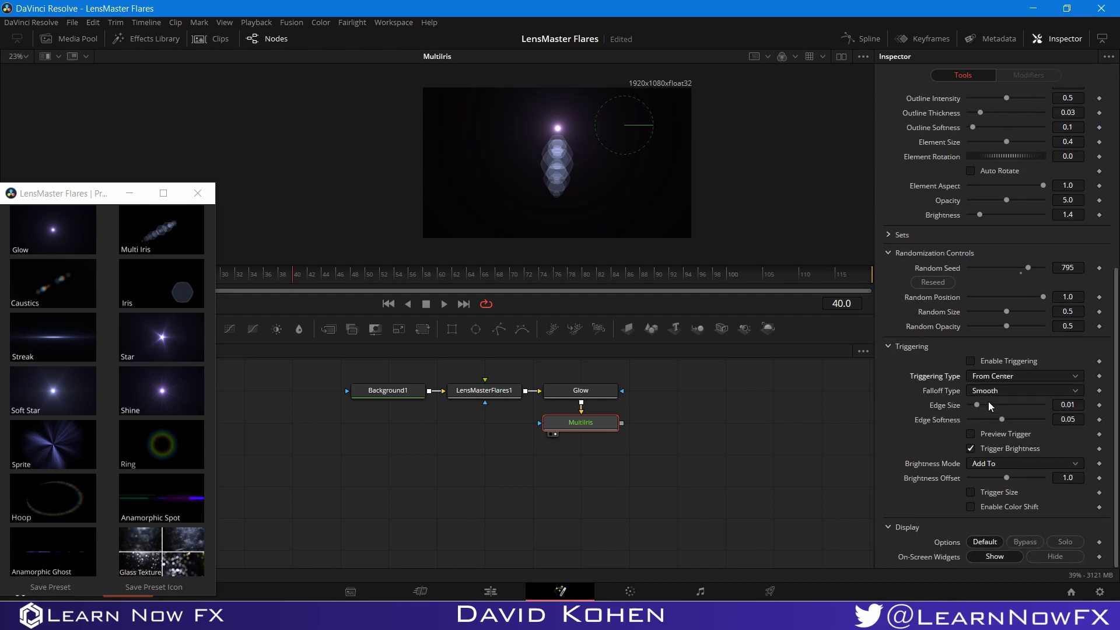
click(984, 392)
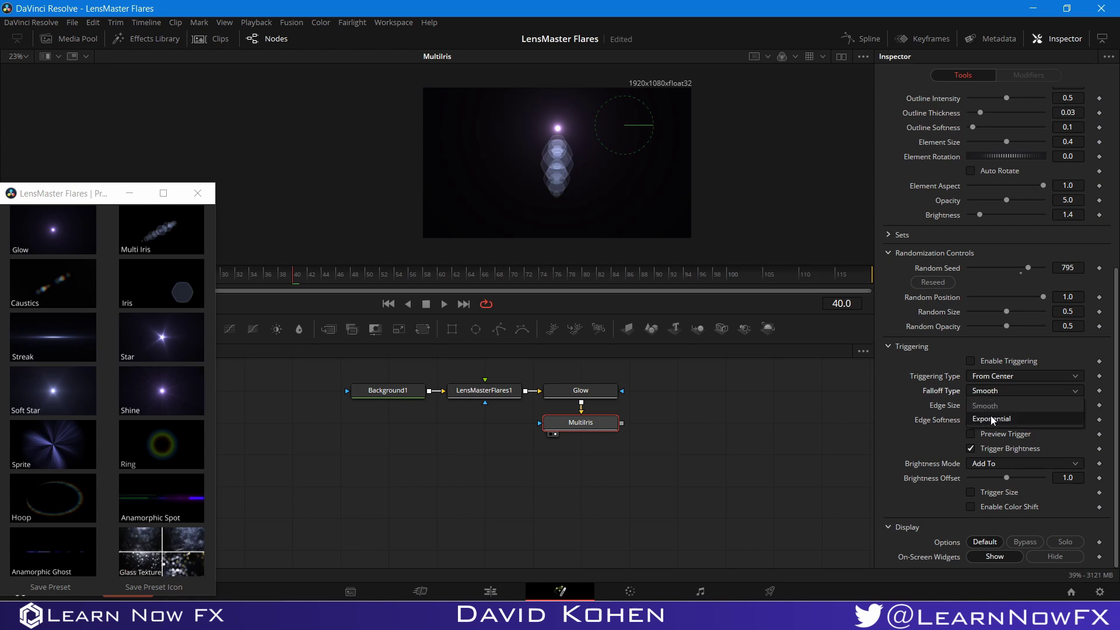
click(991, 416)
click(1072, 404)
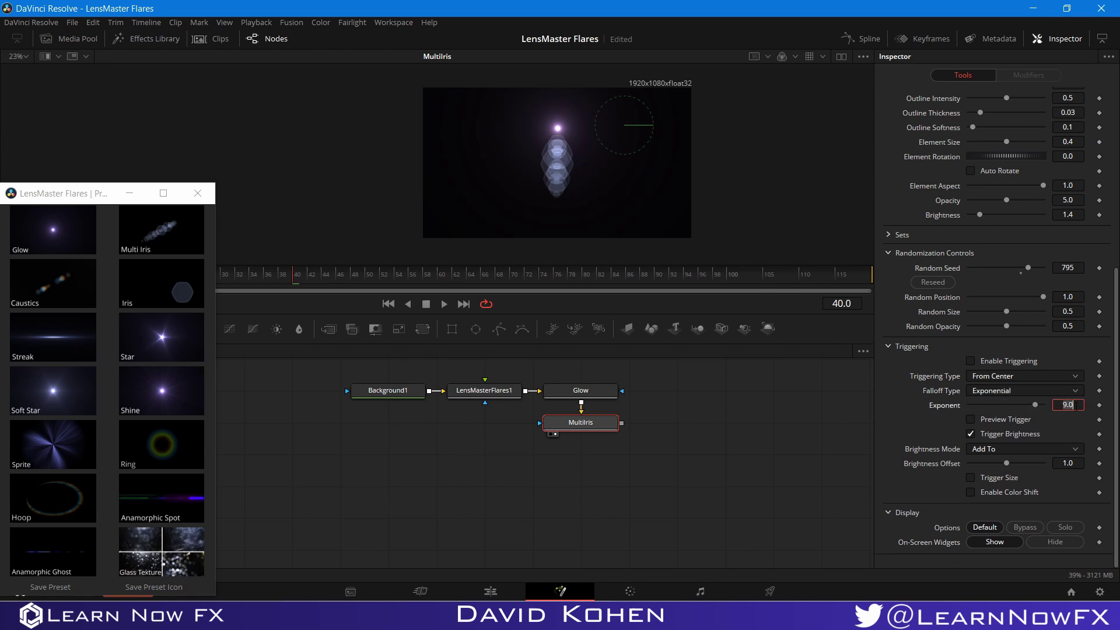
text(2)
key(Return)
click(972, 449)
click(985, 464)
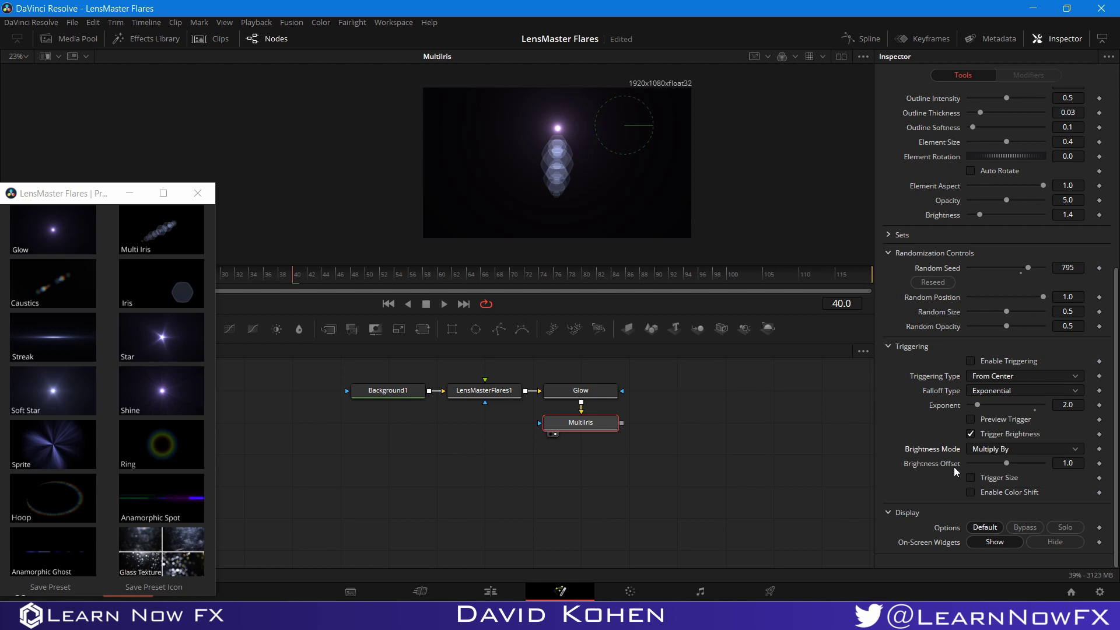
drag(560, 429, 656, 396)
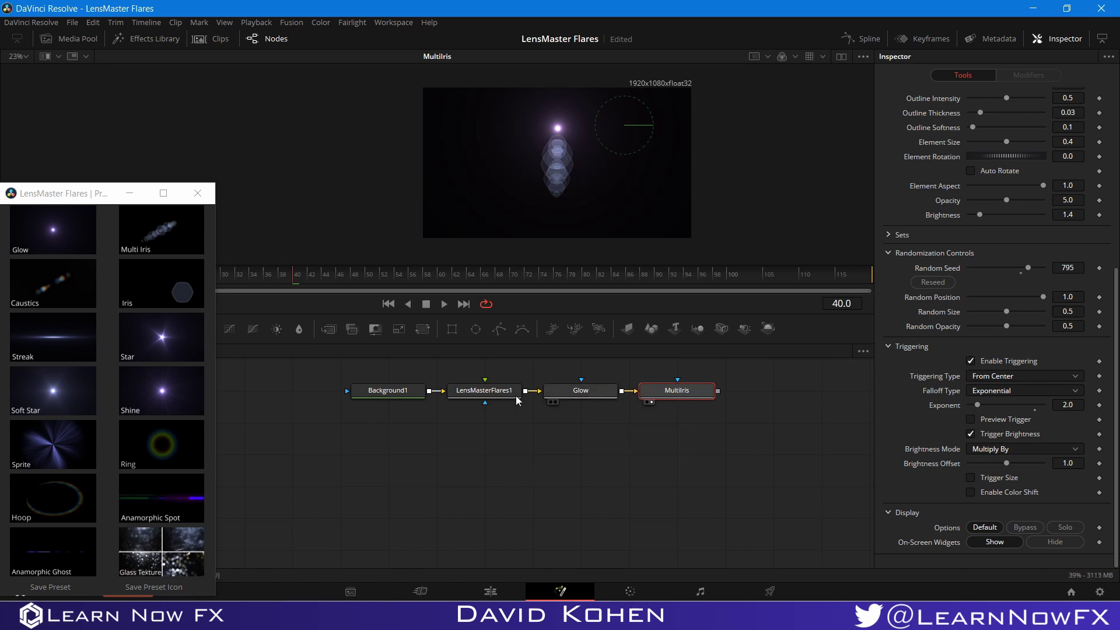
- Drag the flare light up and right to preview the MultiIris ghosts
click(555, 129)
click(559, 129)
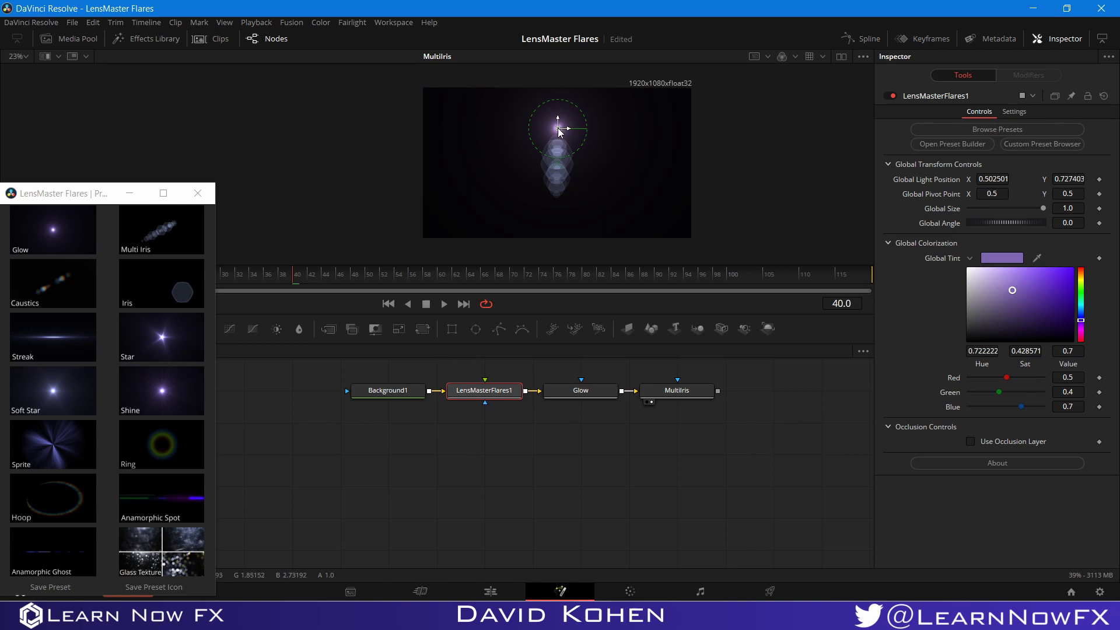
drag(559, 129, 628, 153)
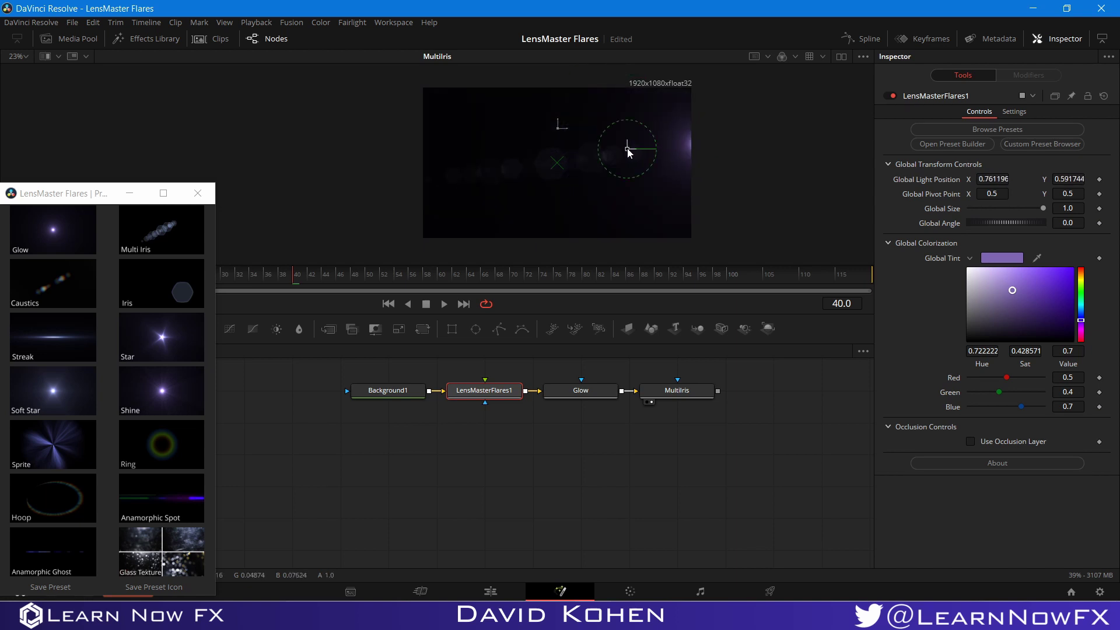
- Set the MultiIris opacity to 3.0 and brightness to 1.0
click(672, 392)
scroll(955, 423, down, 5)
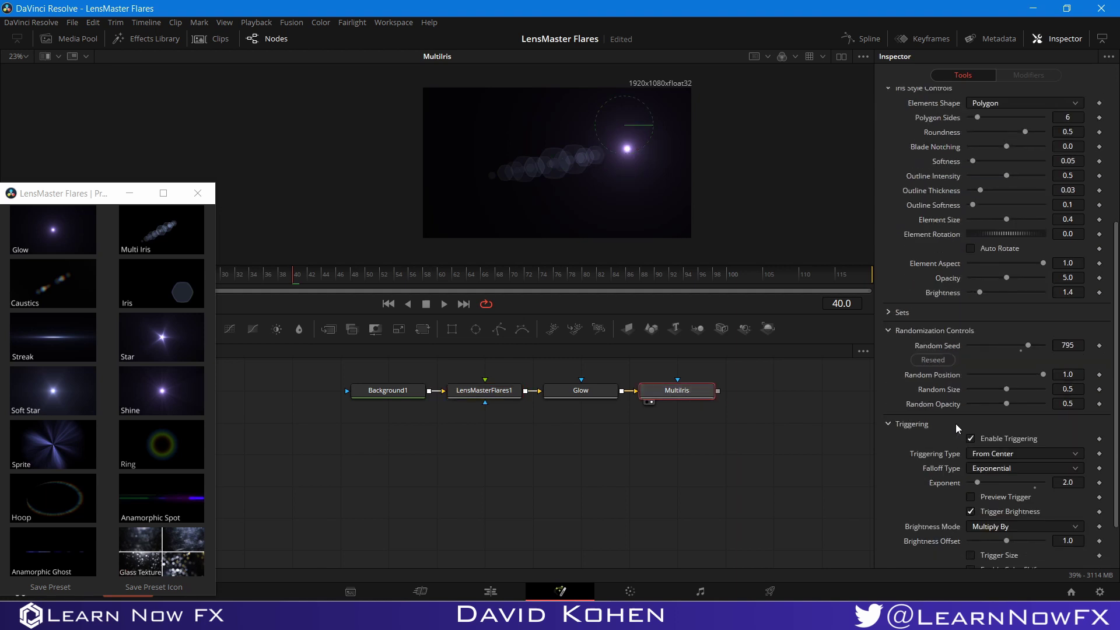
click(1067, 278)
text(3)
key(Tab)
text(1)
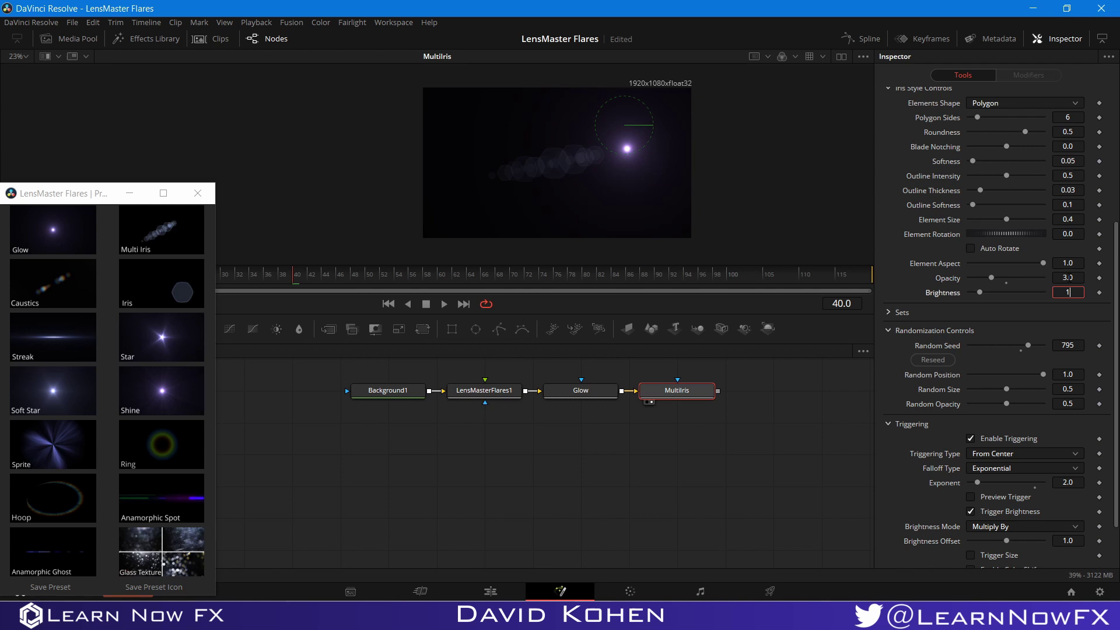
key(Tab)
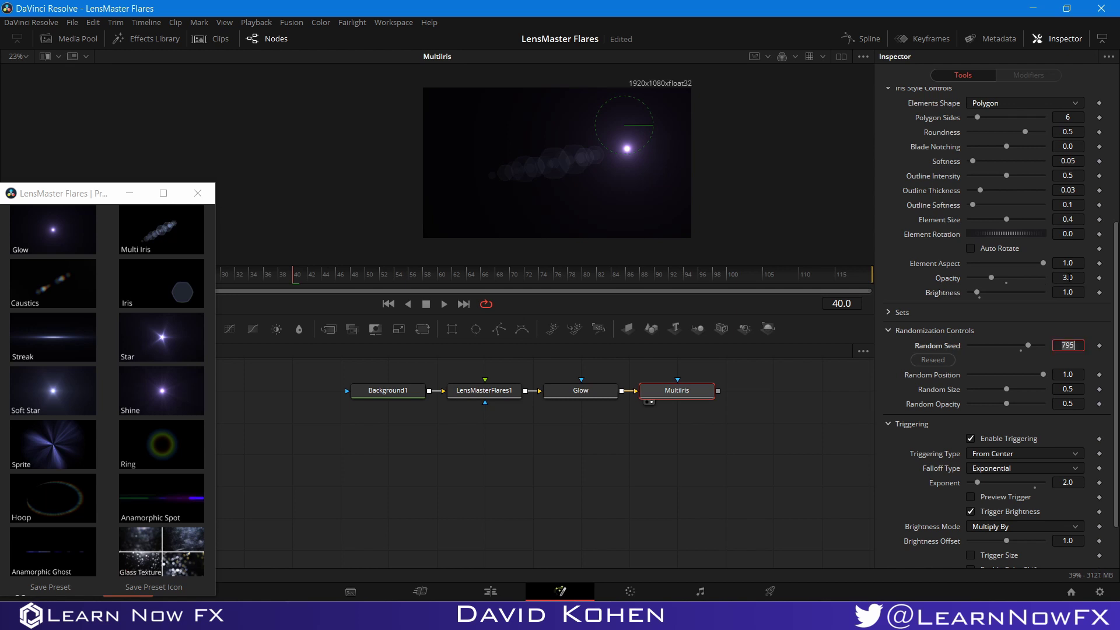
key(Return)
- Move the flare light left of centre to 0.356848, 0.556861
click(580, 390)
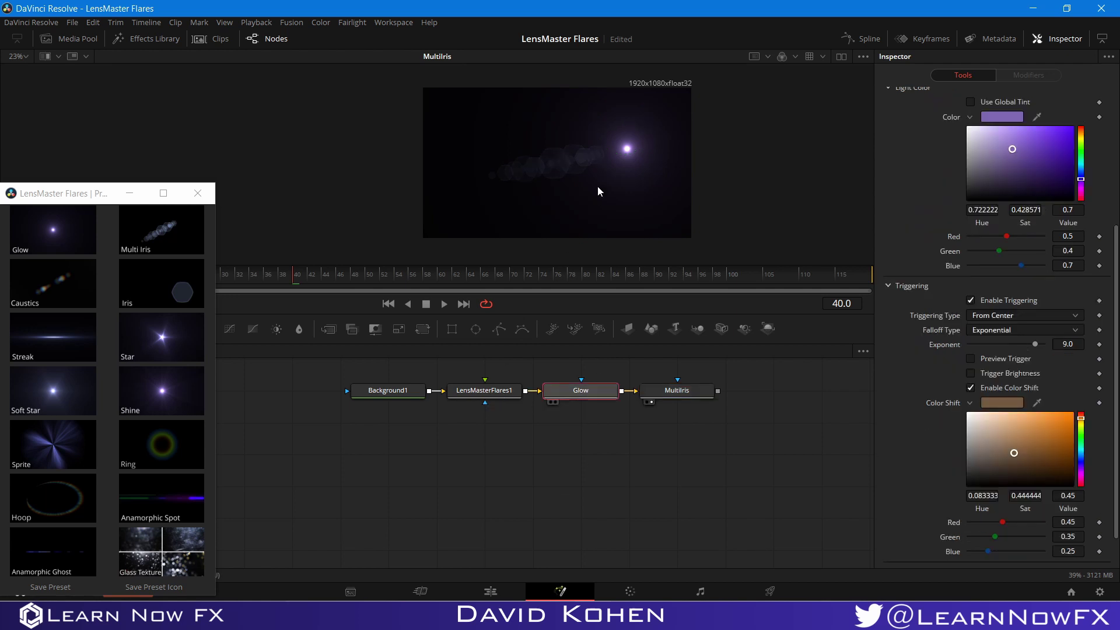
click(484, 390)
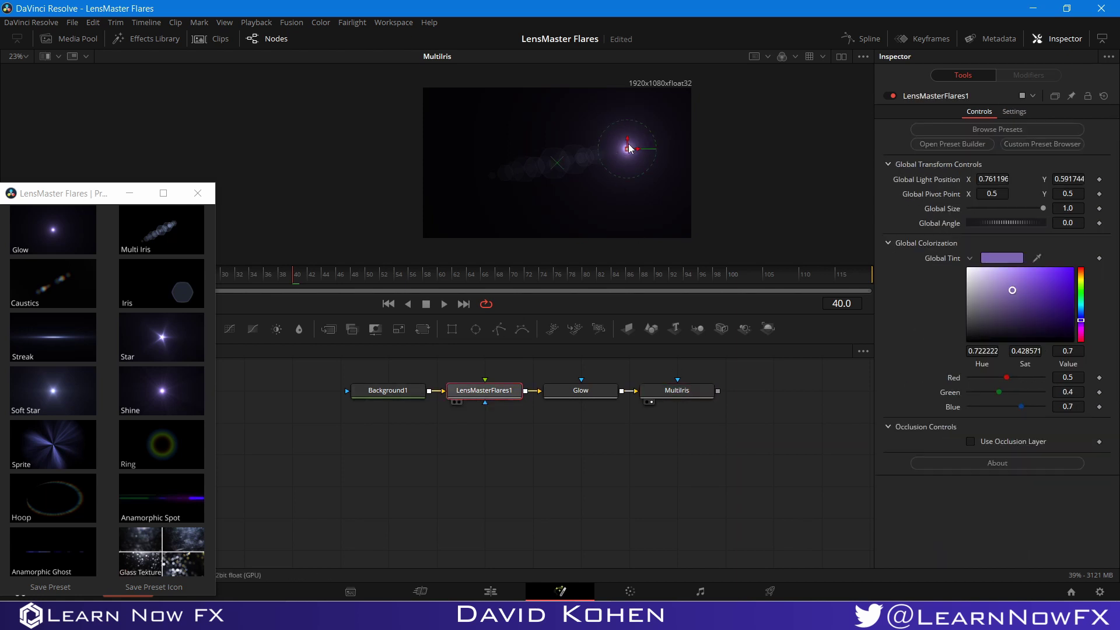
drag(629, 148, 522, 157)
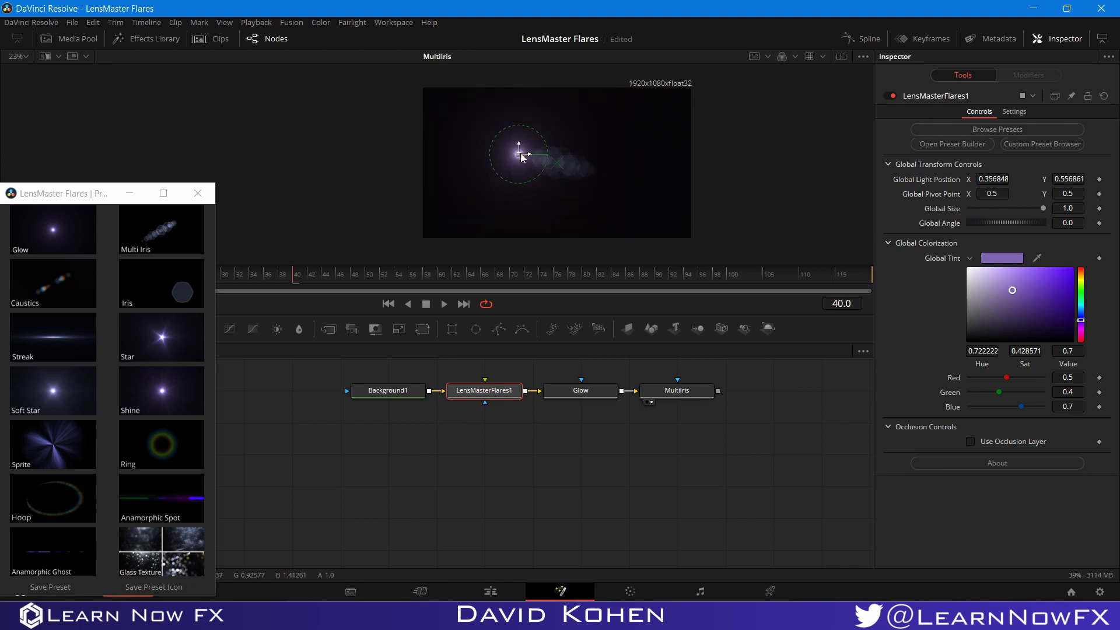
click(680, 394)
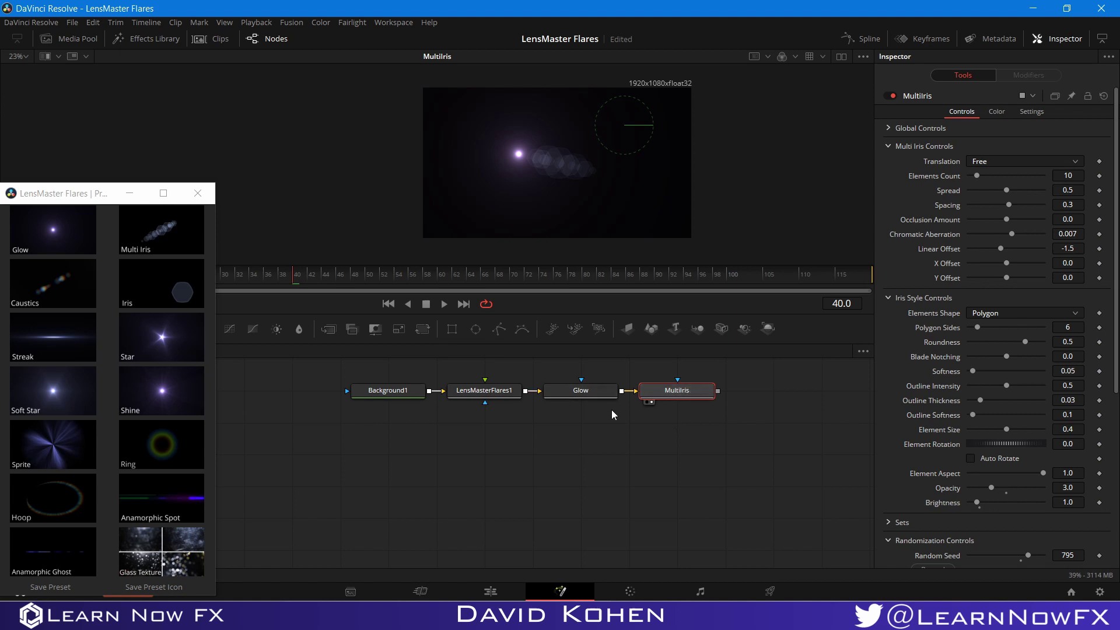
- Add a Ring element after MultiIris and lower its gain to 0.189
drag(677, 393, 581, 425)
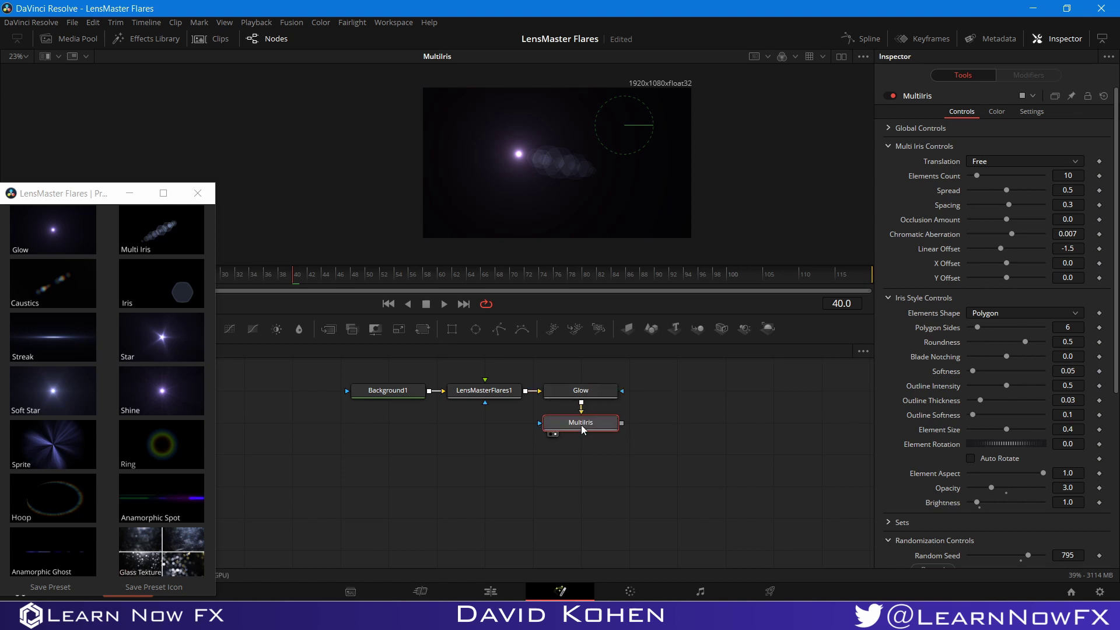
drag(549, 473, 572, 424)
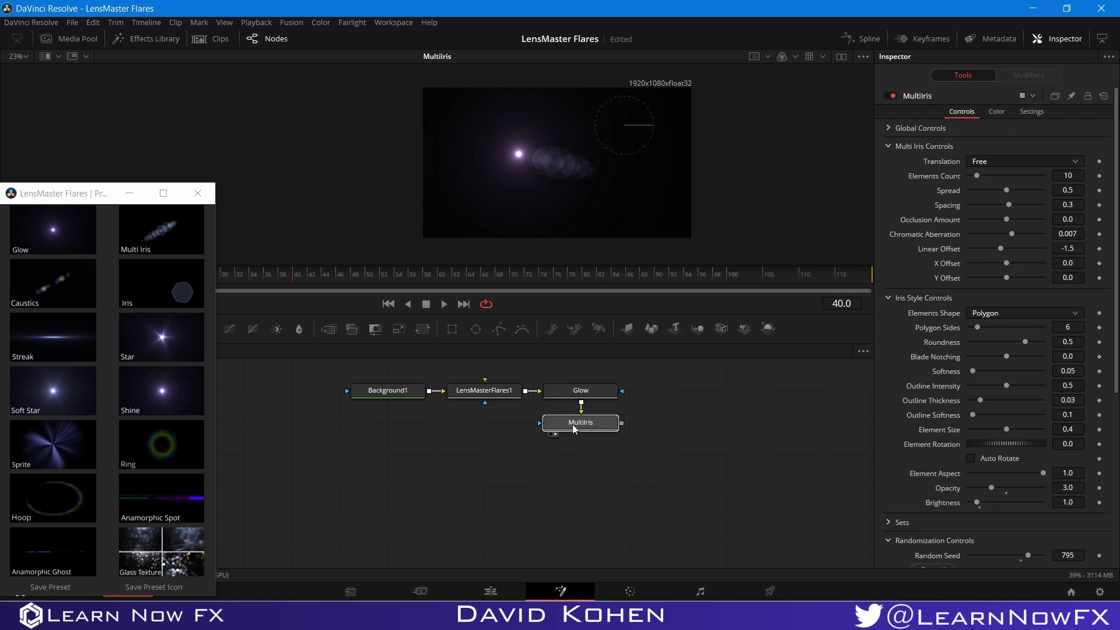
click(555, 463)
click(555, 464)
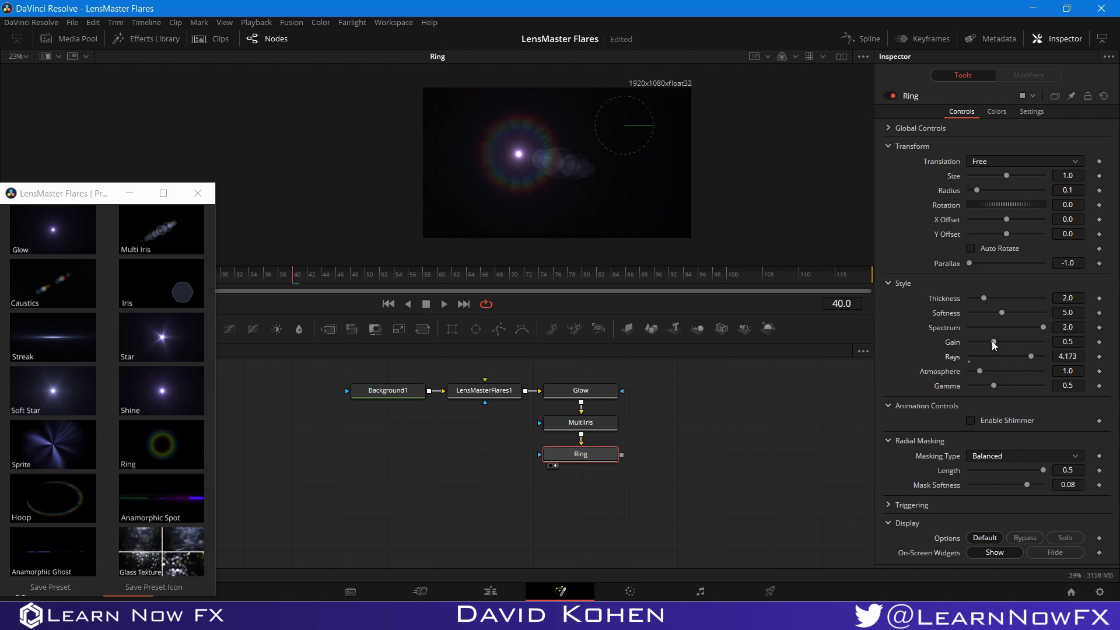
mouse_move(992, 342)
mouse_down()
mouse_move(966, 344)
mouse_move(977, 345)
mouse_up()
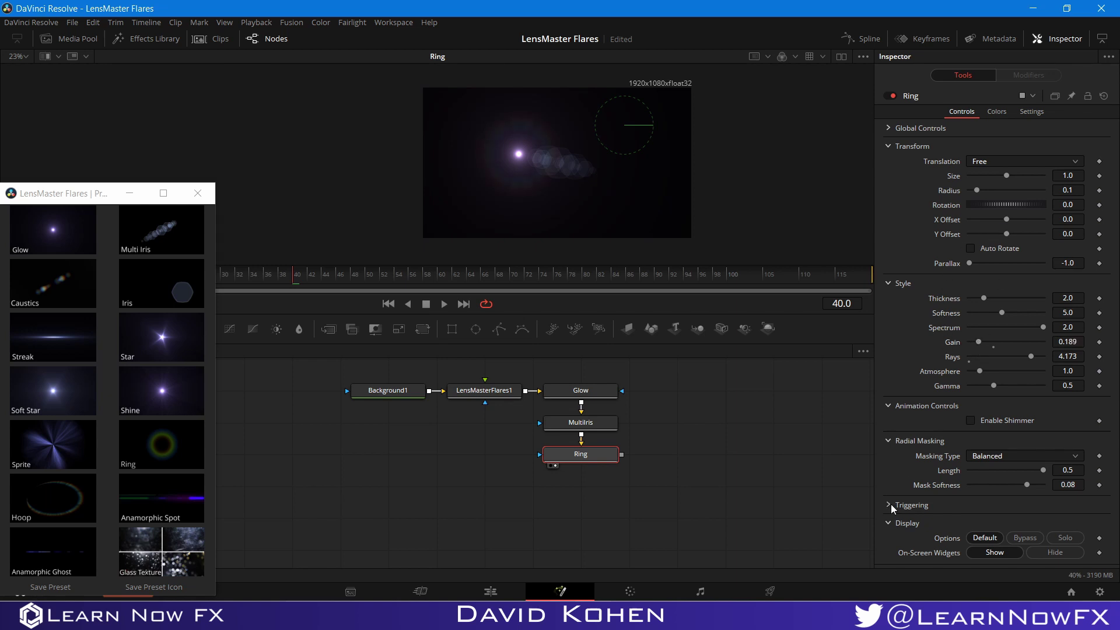
- Trigger the Ring From Center with Exponential falloff 5.748, affecting size instead of brightness
click(890, 504)
click(969, 362)
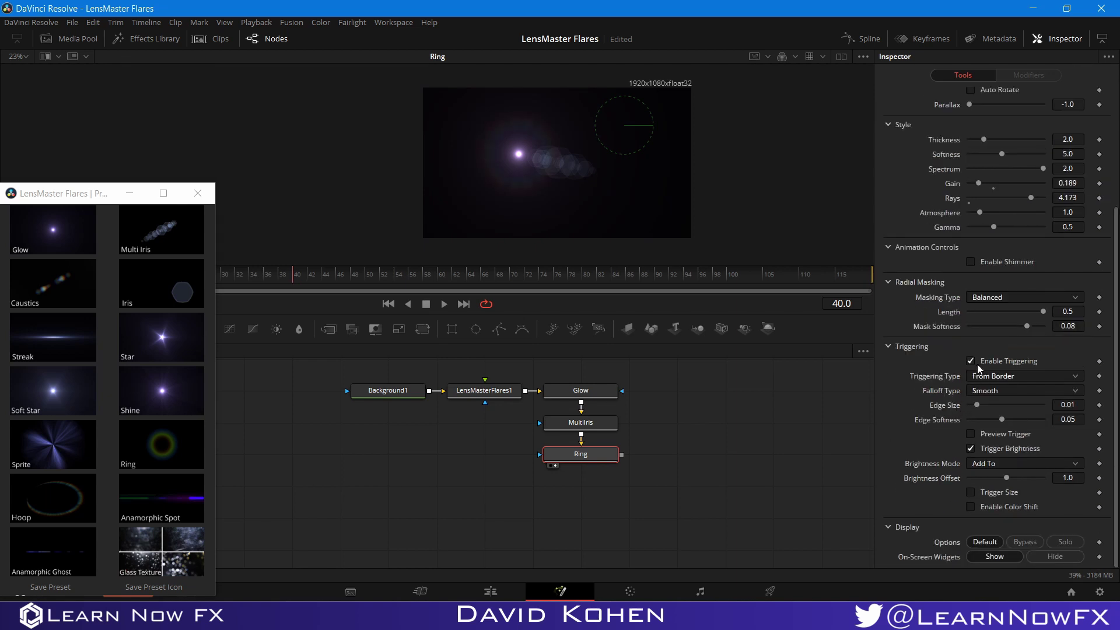
click(990, 381)
click(995, 400)
click(994, 392)
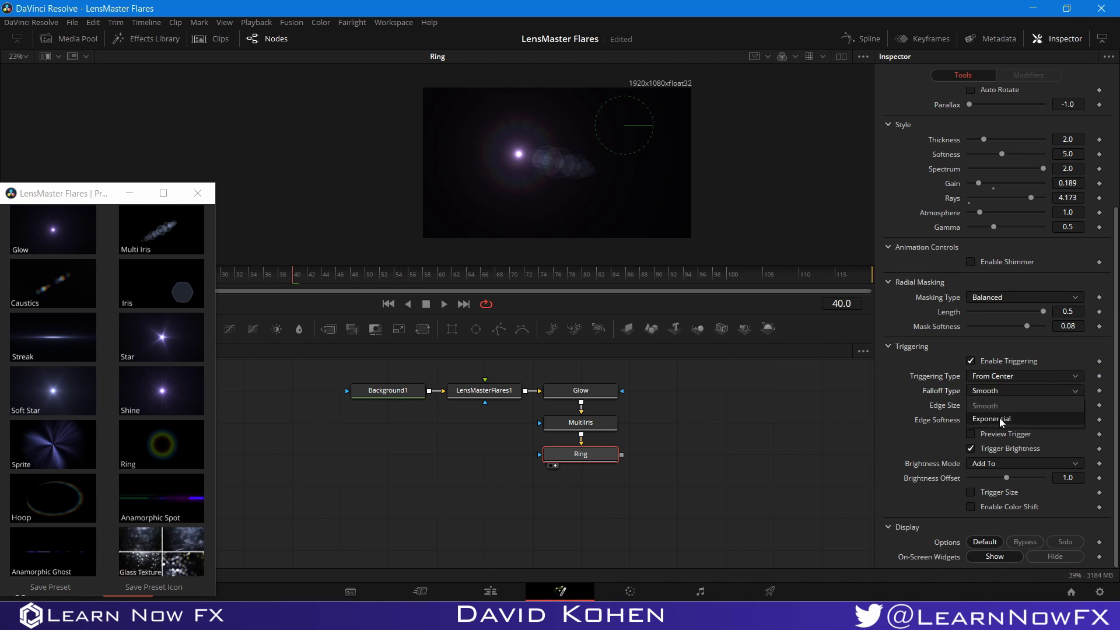
click(999, 418)
drag(1034, 406, 1006, 405)
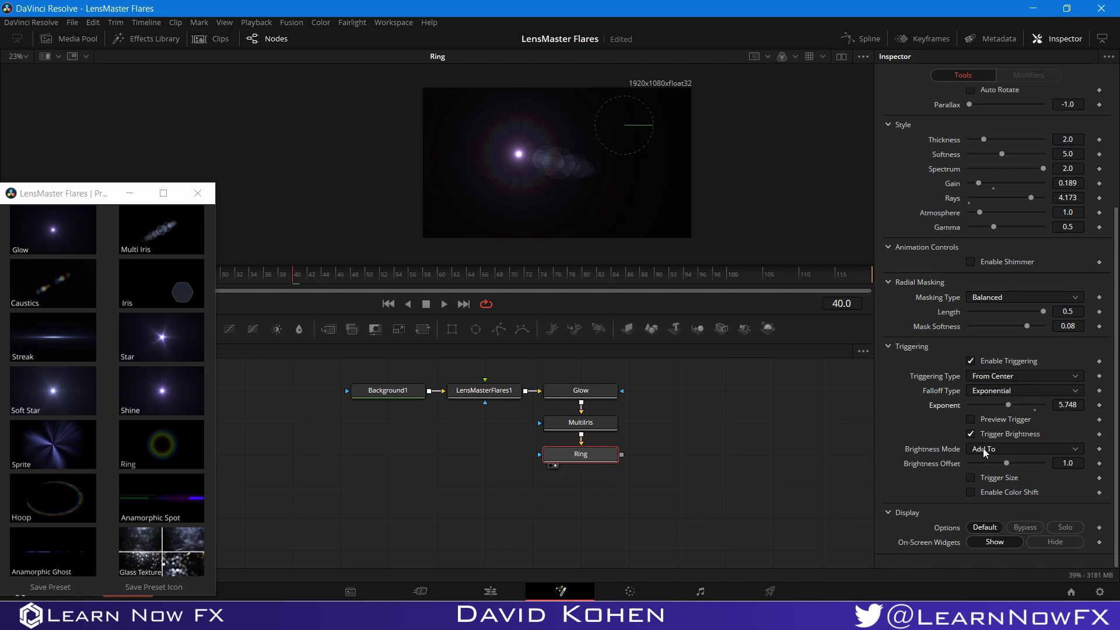
click(969, 434)
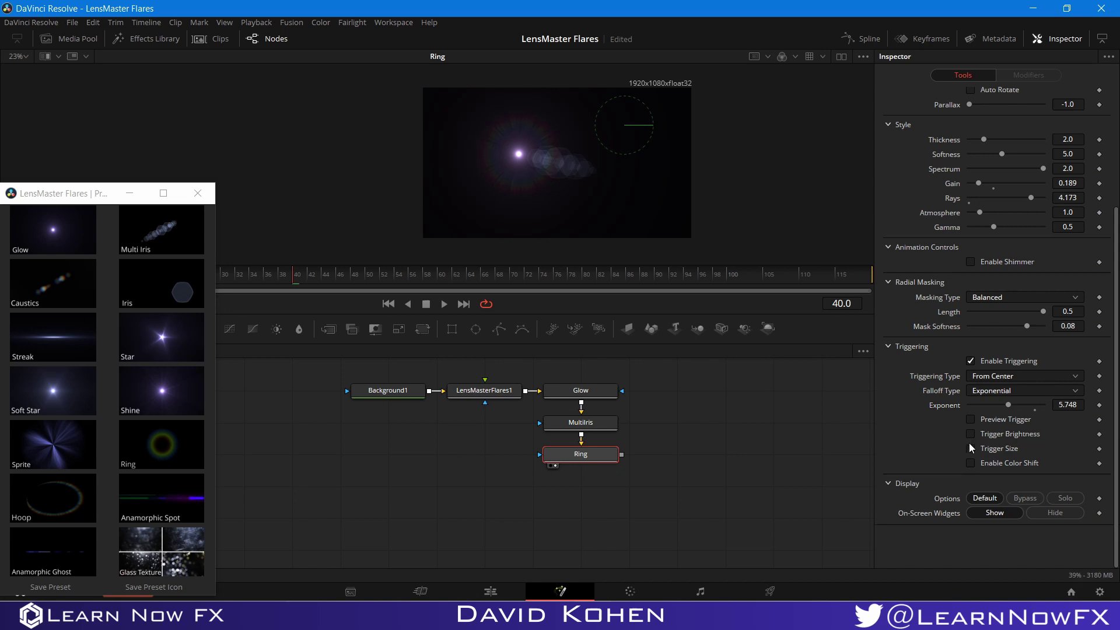
click(969, 449)
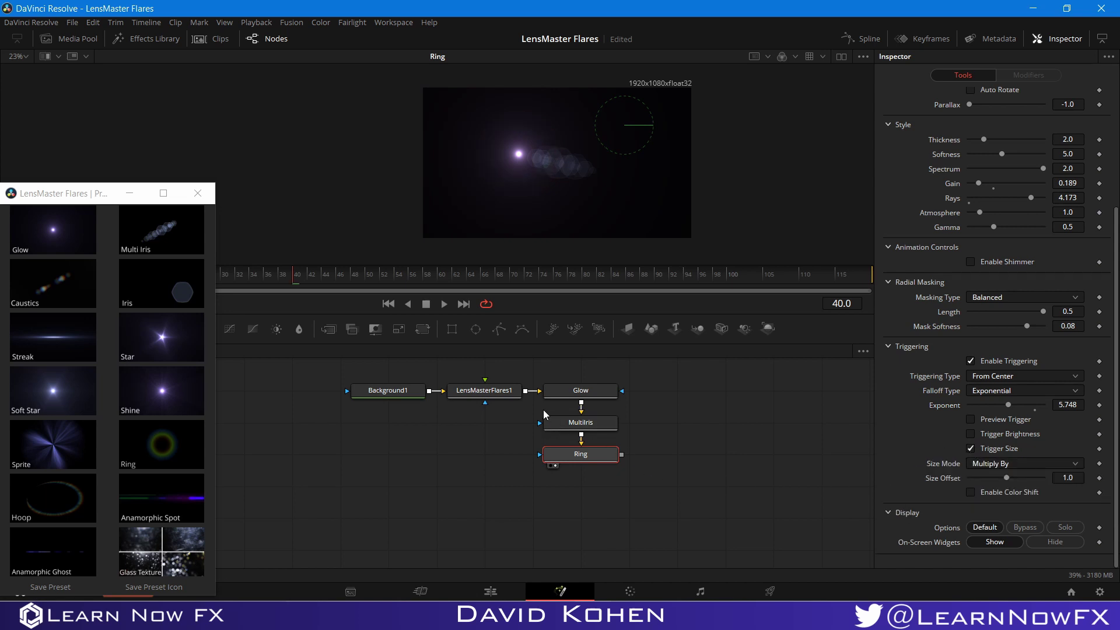
- Drag the flare light around the frame, leaving it at 0.580762, 0.731279 near top centre
click(555, 393)
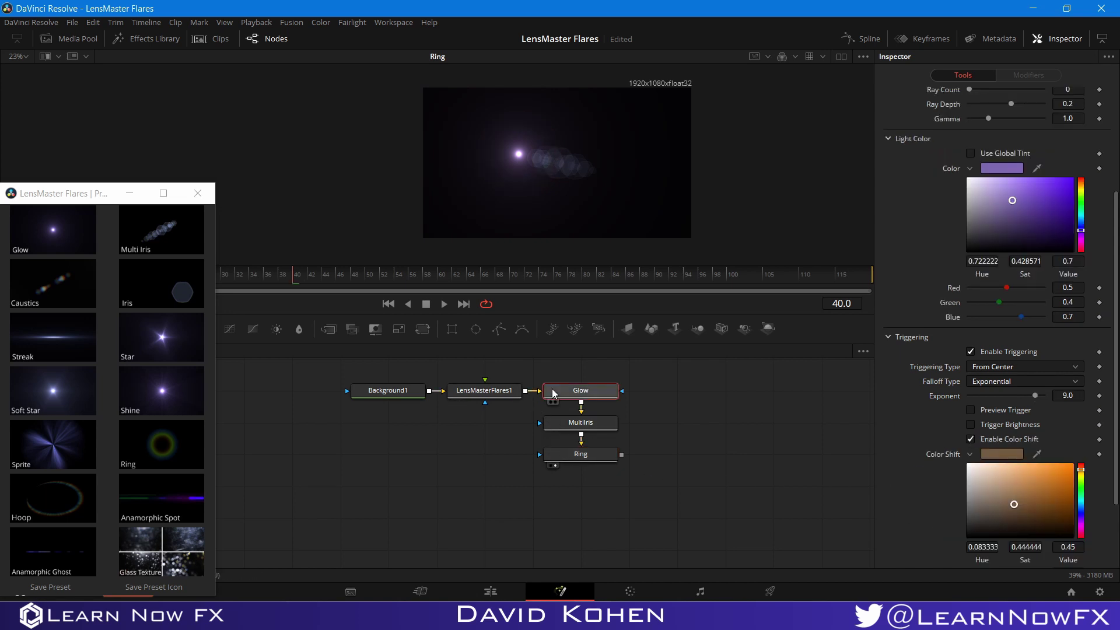
click(484, 390)
drag(519, 154, 673, 110)
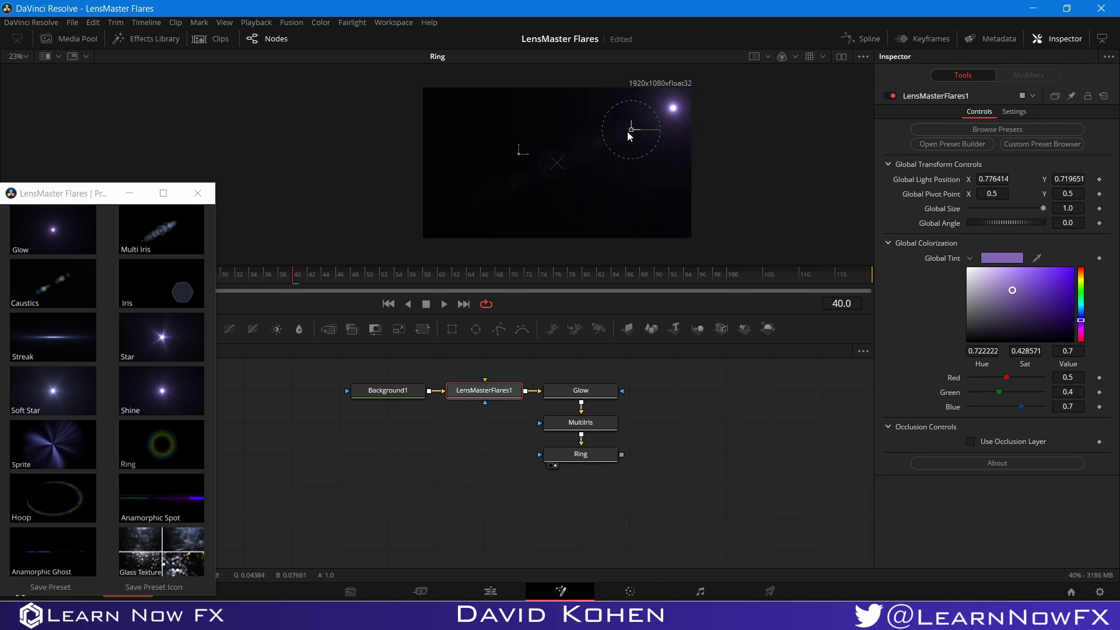
drag(601, 146, 579, 127)
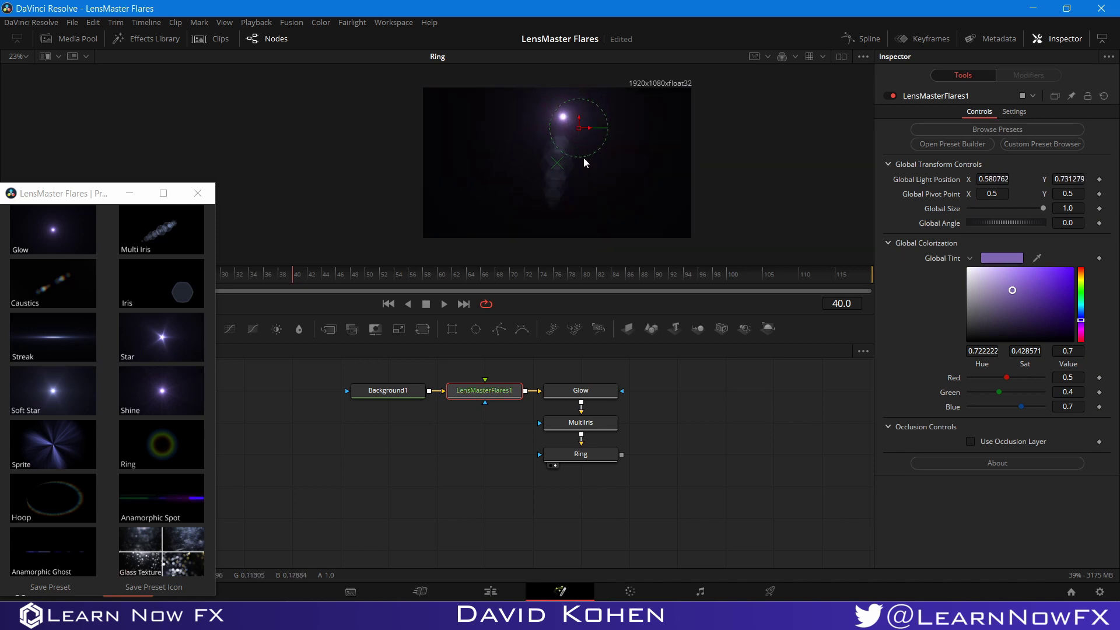
- Make Ring trigger From Border with trigger preview off, and place the light at 0.522066, 0.684768
click(585, 457)
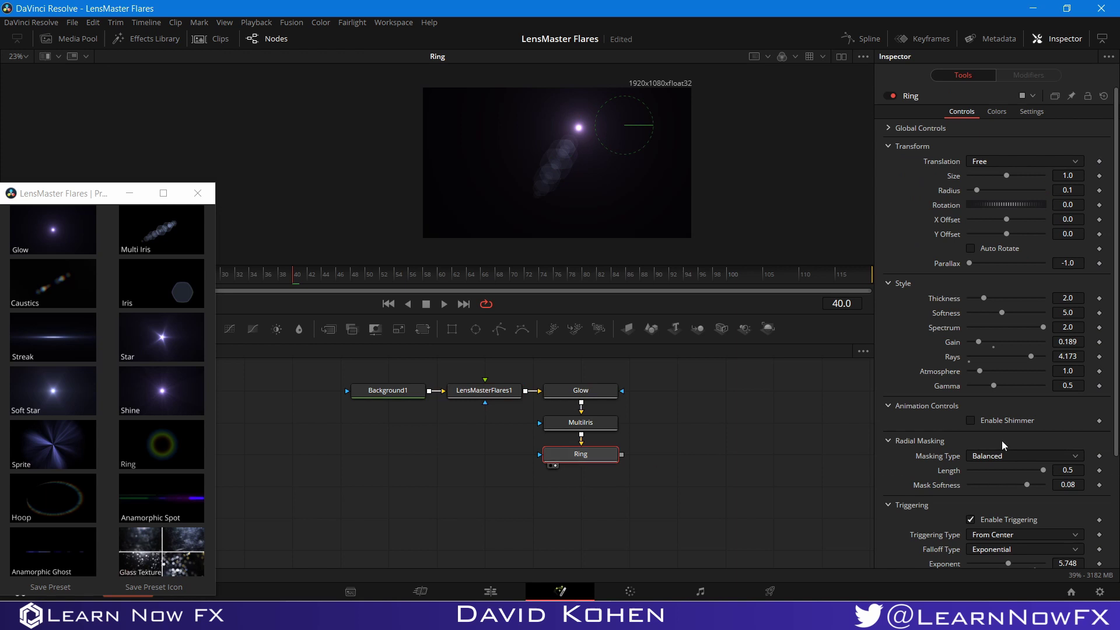
scroll(985, 443, down, 5)
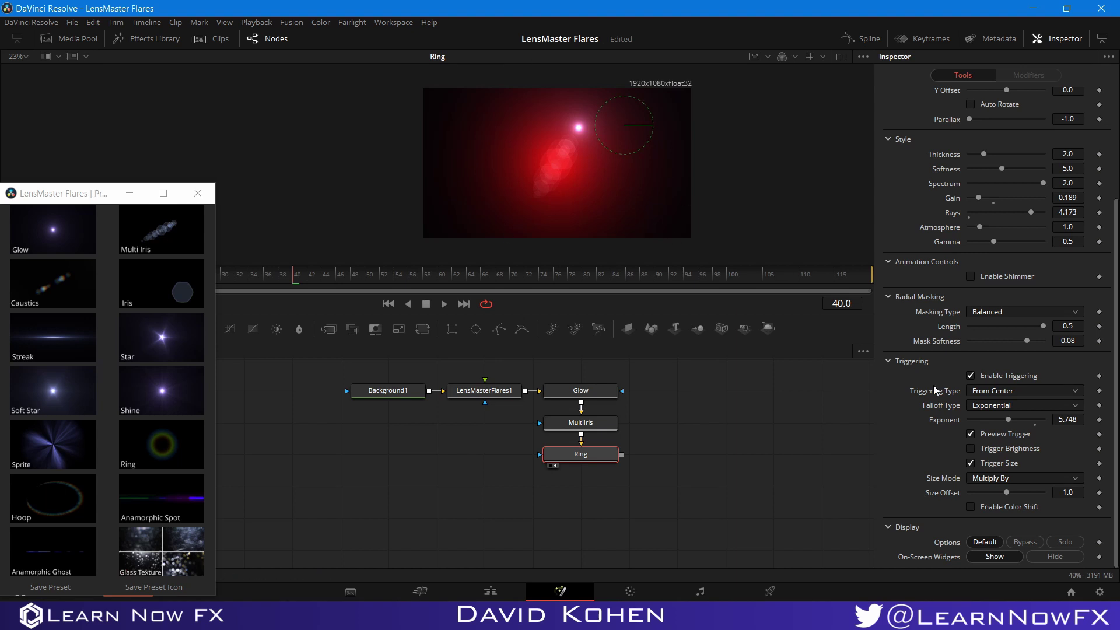
click(984, 393)
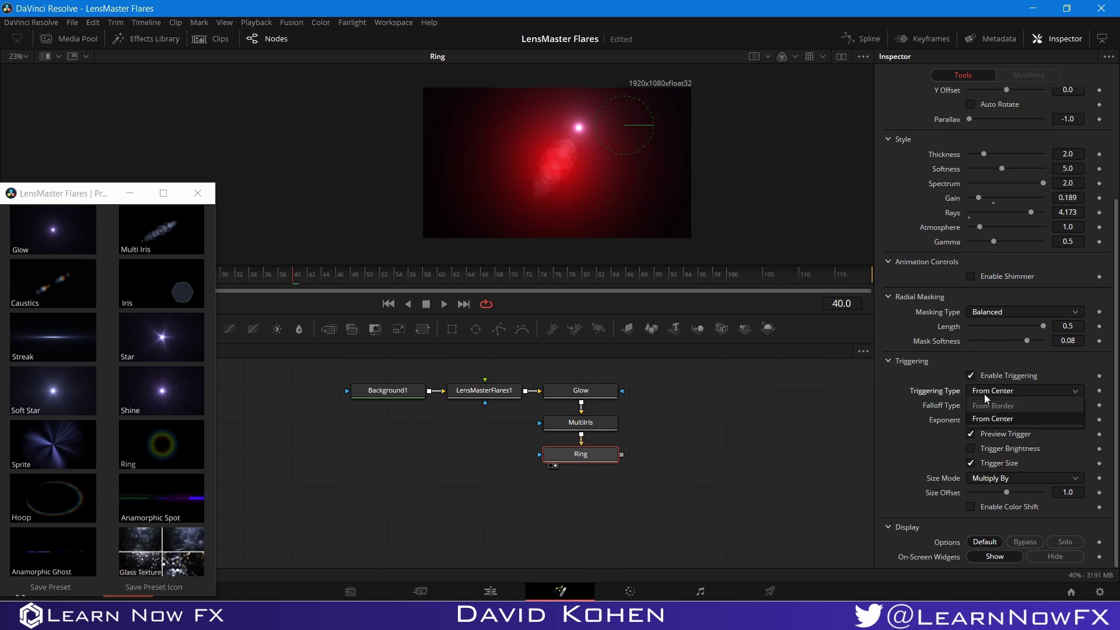
click(987, 406)
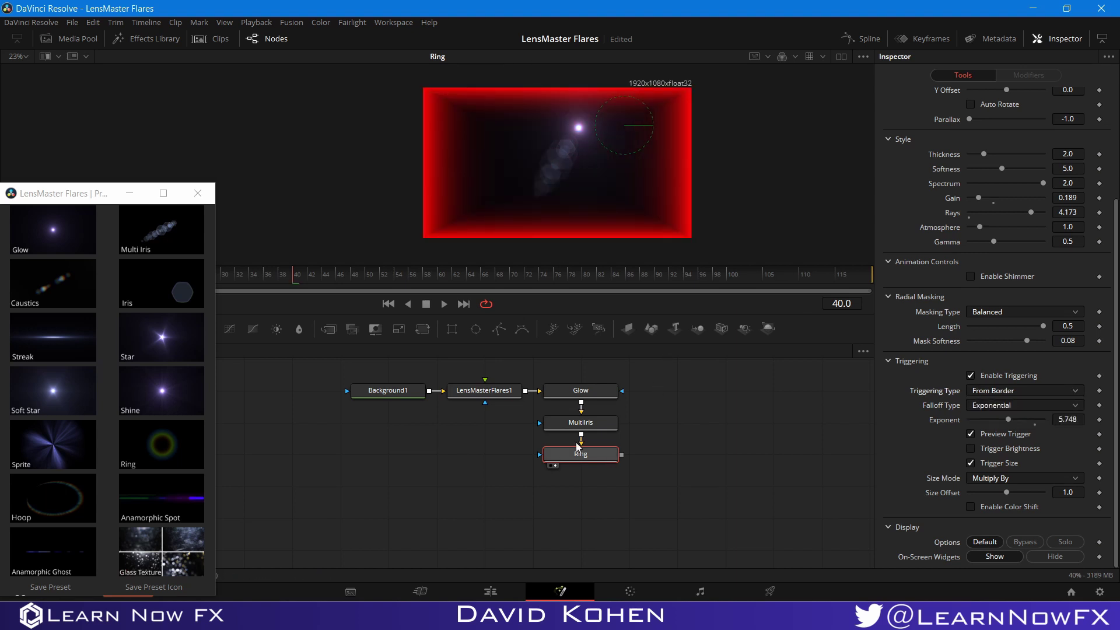
click(970, 434)
mouse_move(580, 128)
mouse_down()
mouse_move(645, 91)
mouse_move(562, 135)
mouse_up()
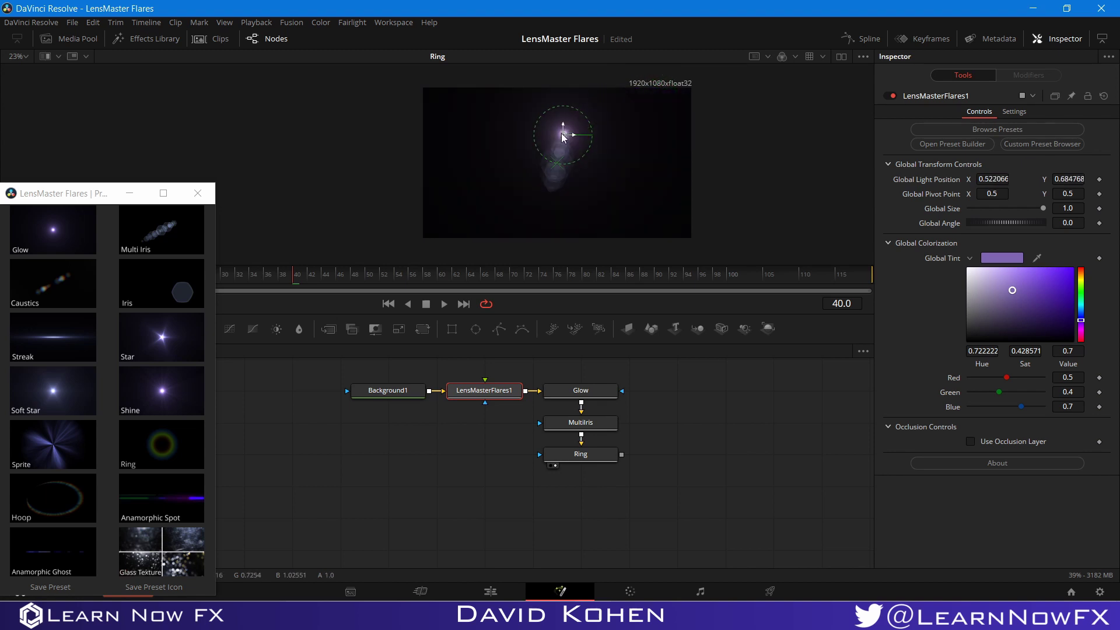
- Add Shine after Ring with radial masking length 0.0236, then move the light to 0.935109, 0.886318
drag(162, 403, 606, 481)
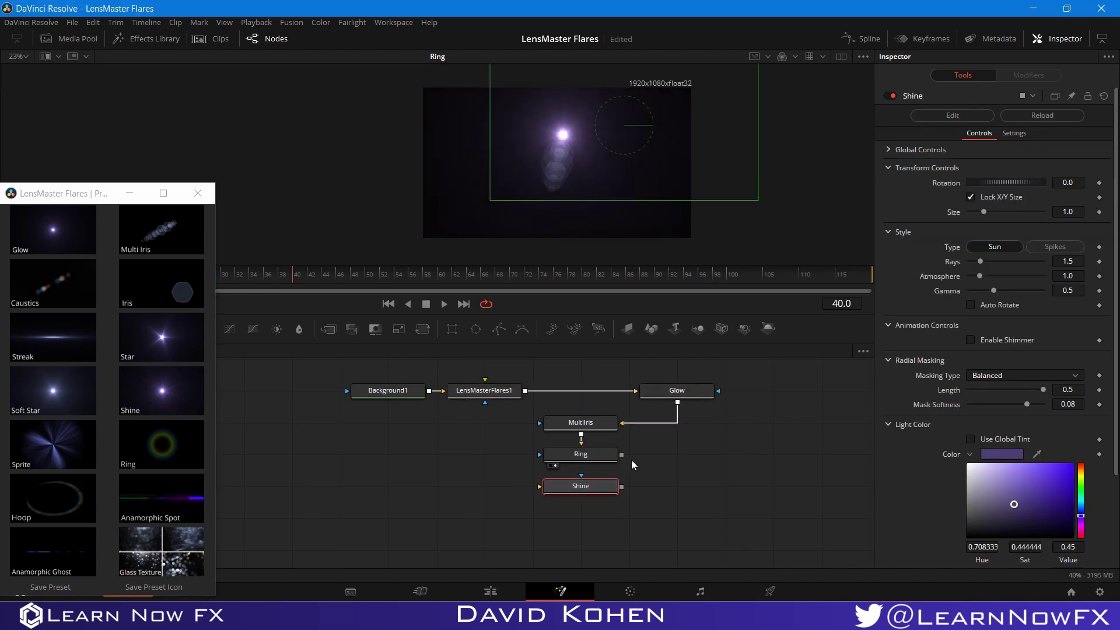
drag(670, 389, 573, 389)
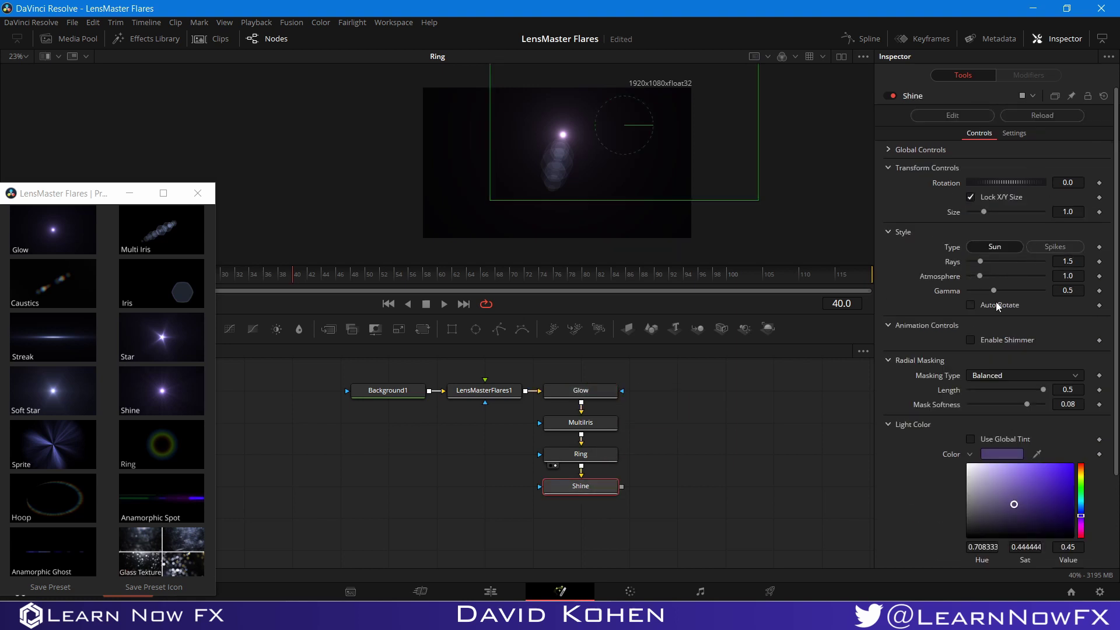
drag(1039, 391, 978, 391)
click(552, 497)
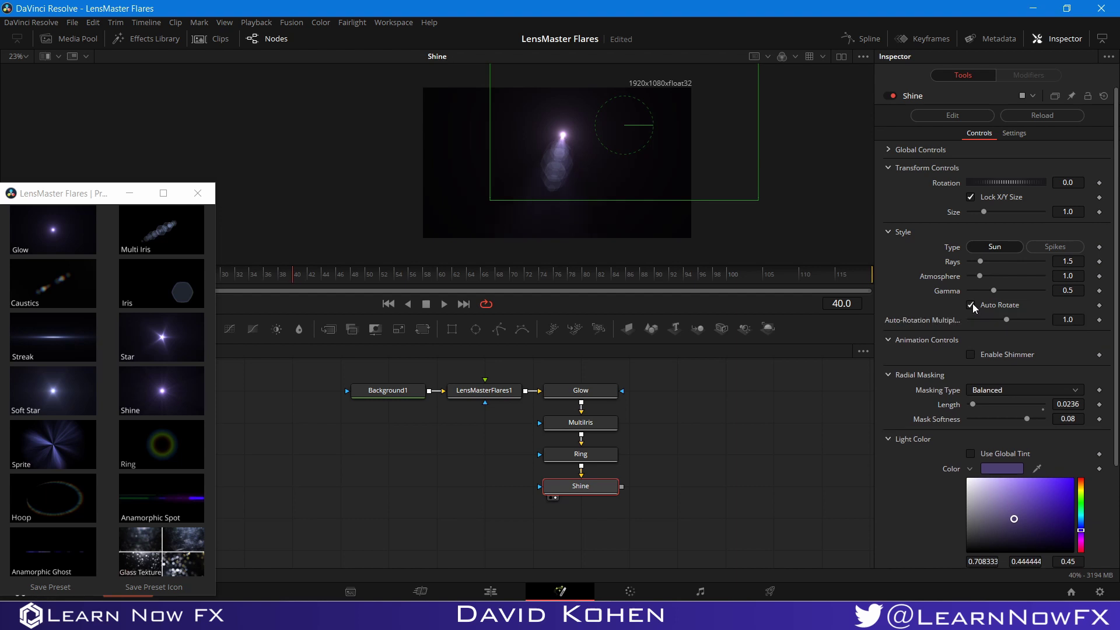
click(484, 390)
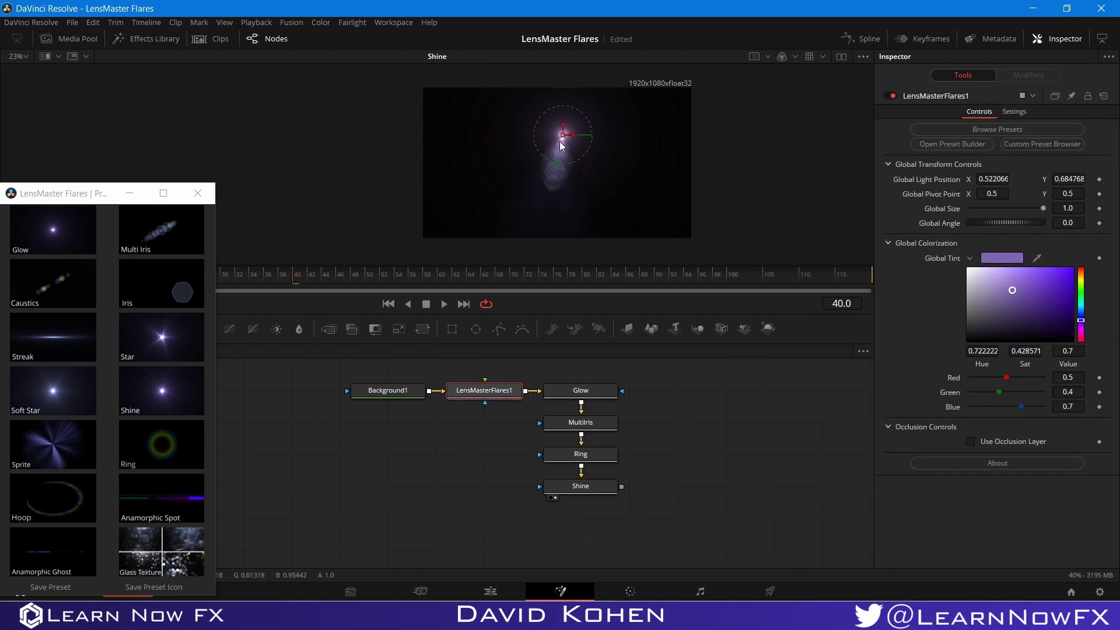
drag(561, 136, 678, 107)
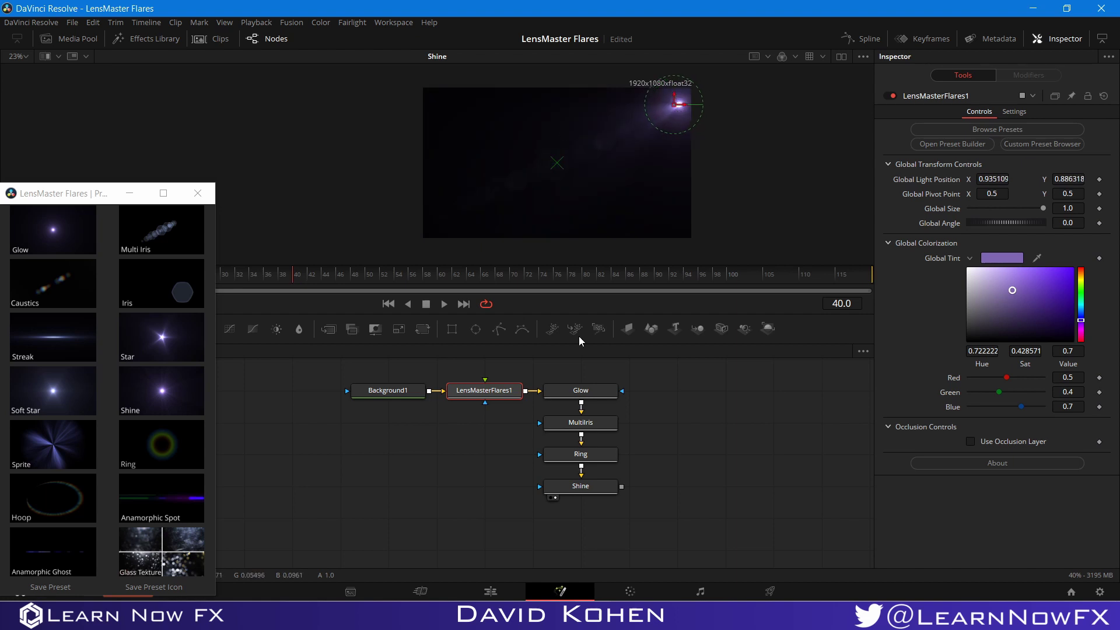
- Enable Shine triggering From Border with Exponential falloff
click(569, 489)
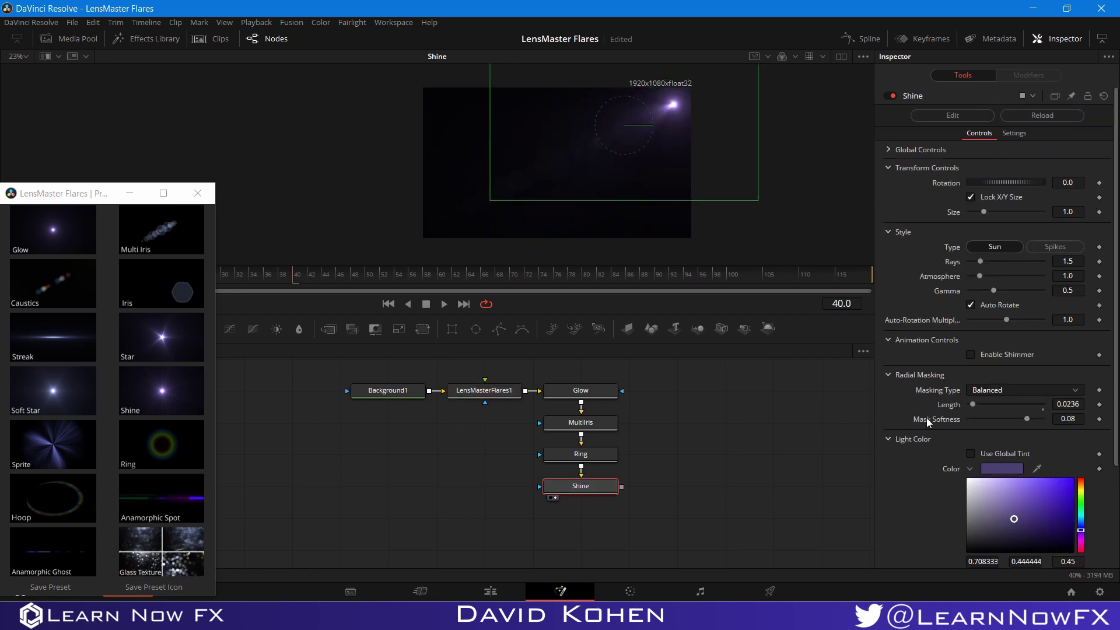
scroll(887, 512, down, 3)
scroll(933, 461, down, 3)
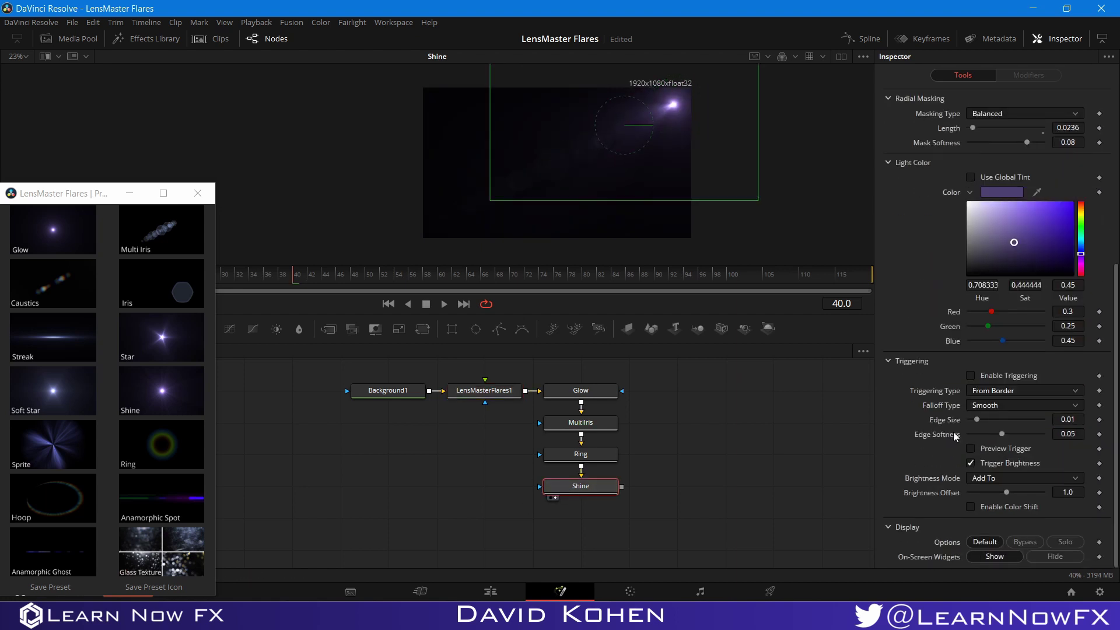
click(971, 376)
click(979, 391)
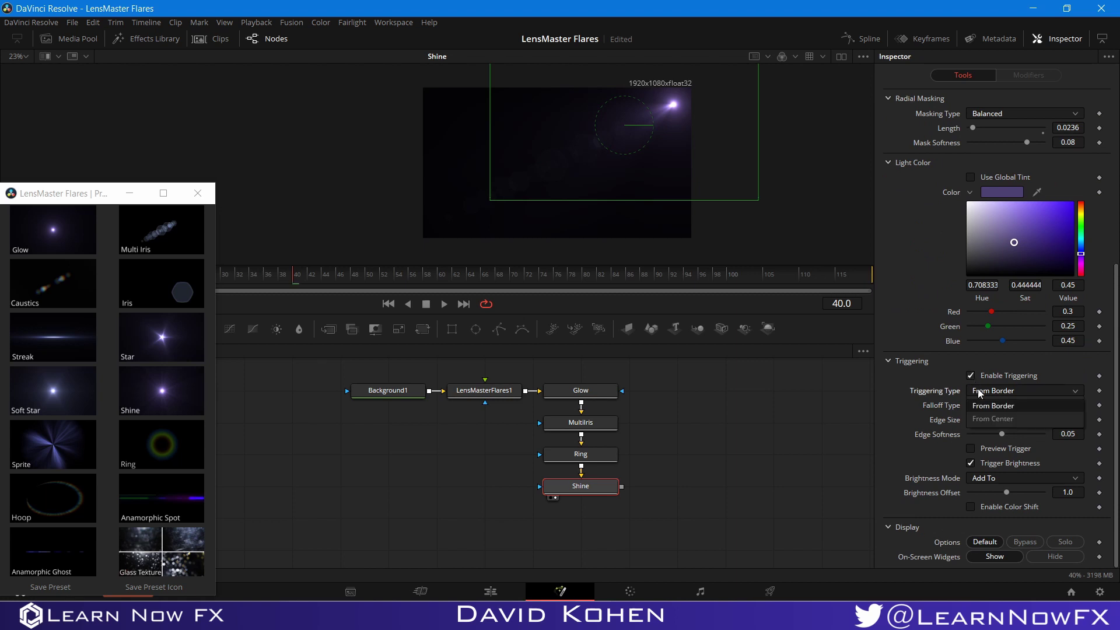
click(986, 405)
click(989, 405)
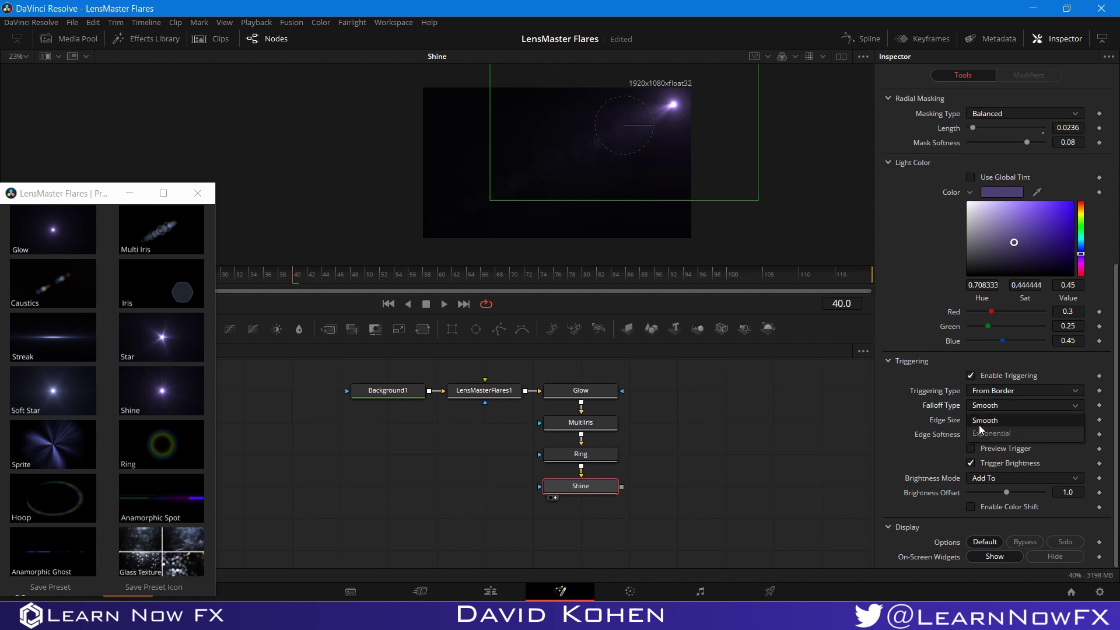
click(985, 435)
- Set the Shine exponent to 7.945 and brightness to Multiply By with offset 2.0
click(1079, 420)
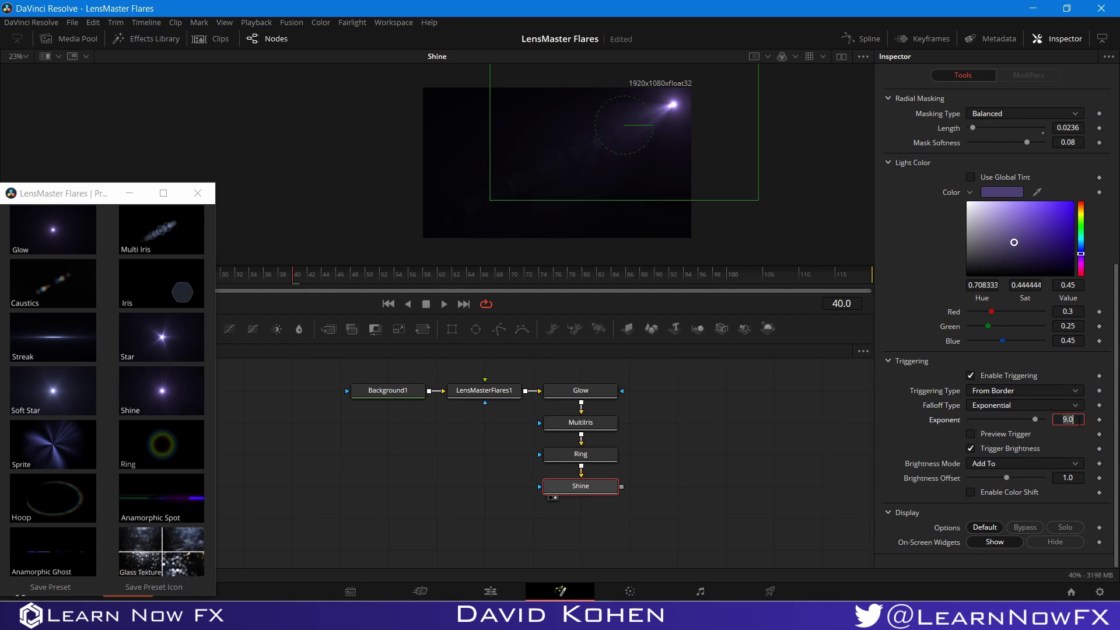
drag(1033, 422, 1026, 421)
click(982, 464)
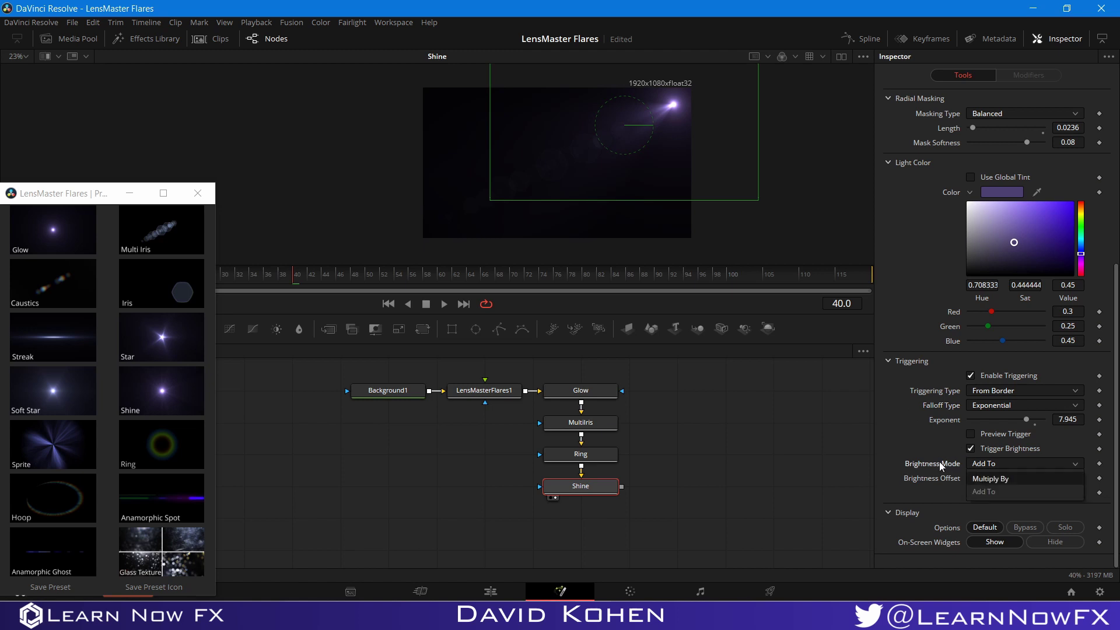
click(983, 475)
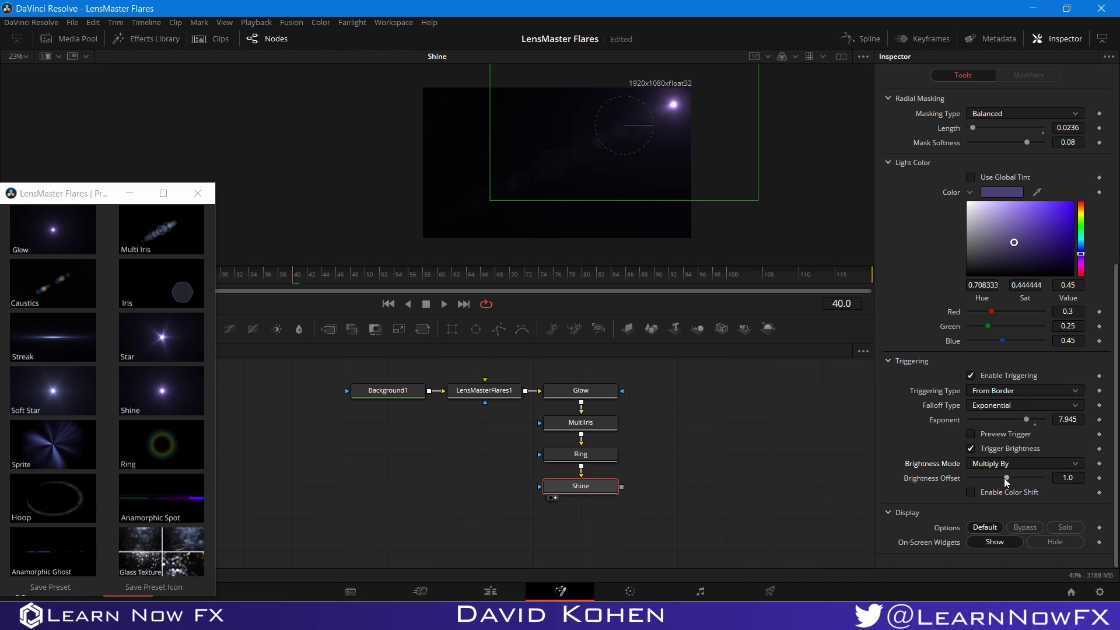
drag(1004, 478, 1048, 483)
right_click(1044, 482)
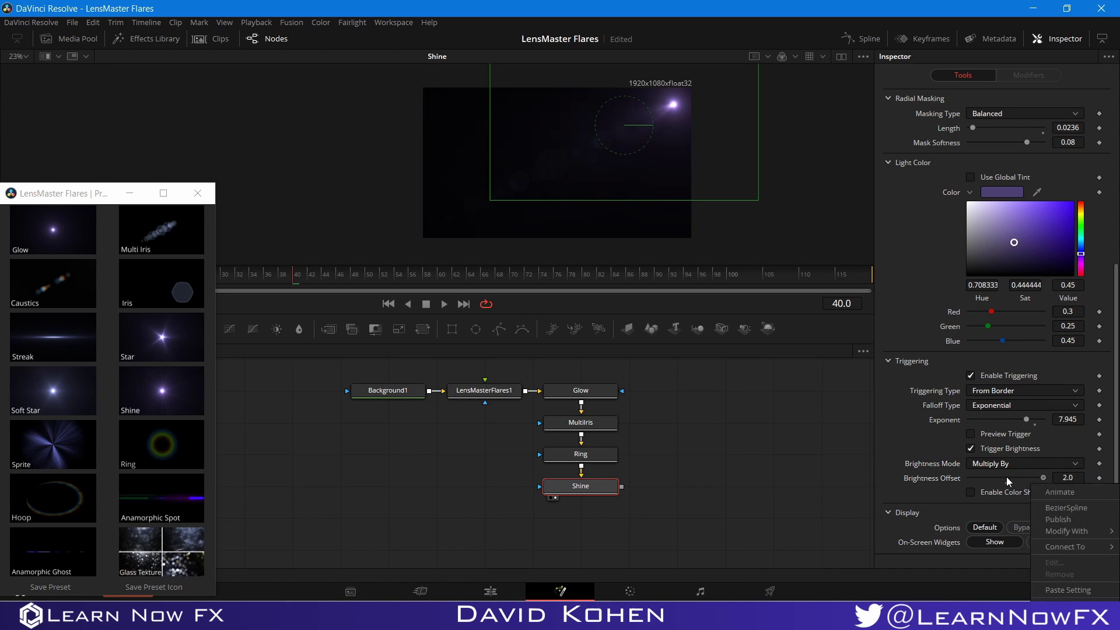
click(1035, 478)
- Move the LensMasterFlares1 light to 0.630762, 0.789419 near the top middle
click(488, 396)
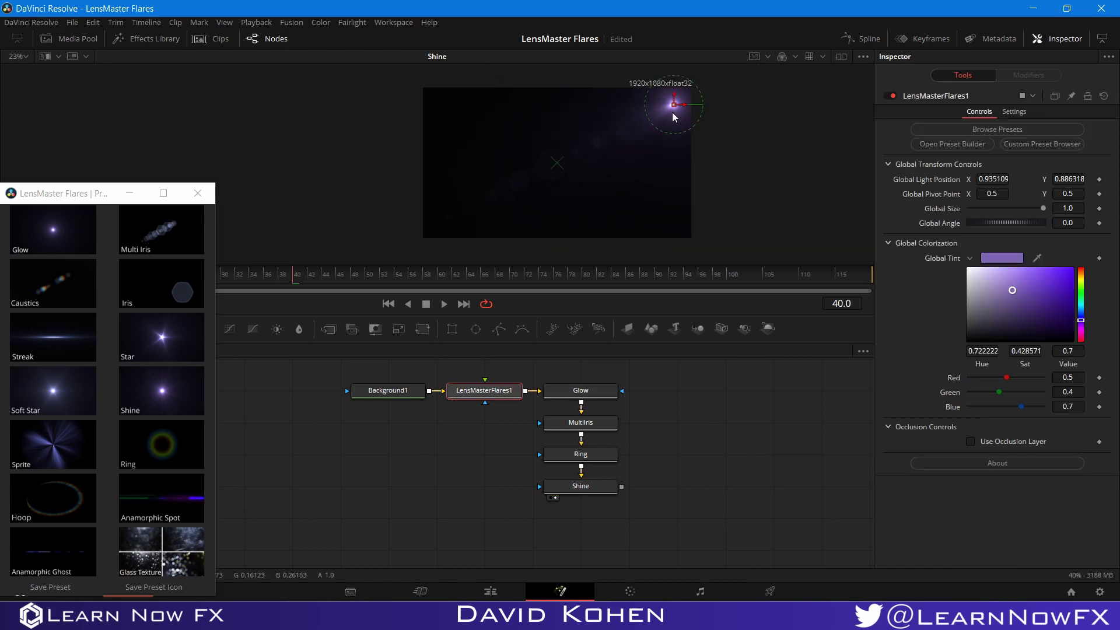
drag(635, 120, 593, 120)
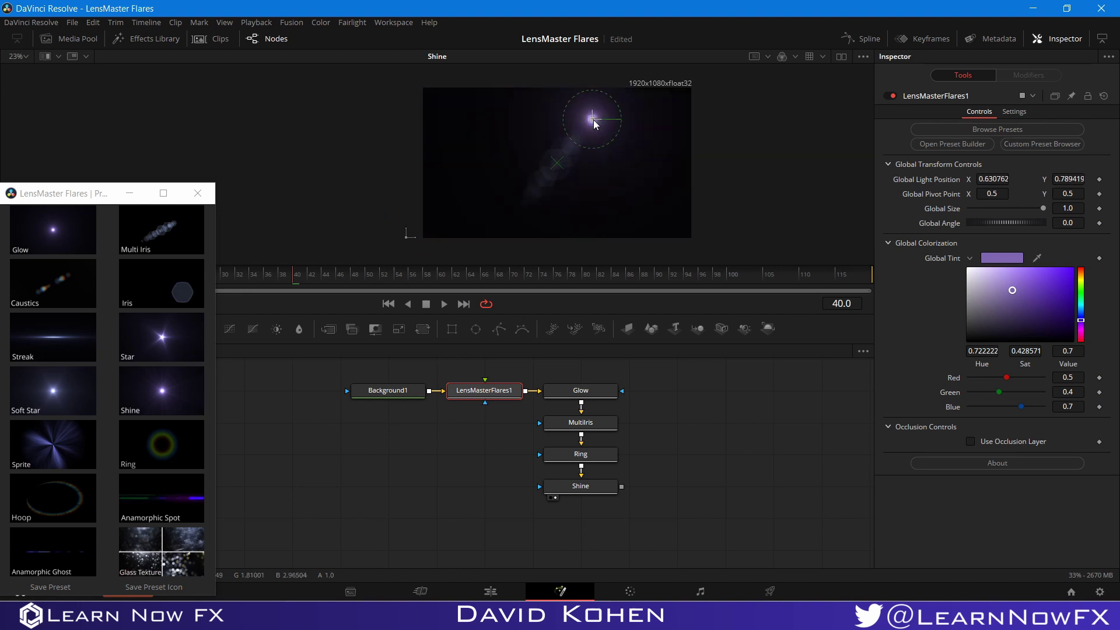